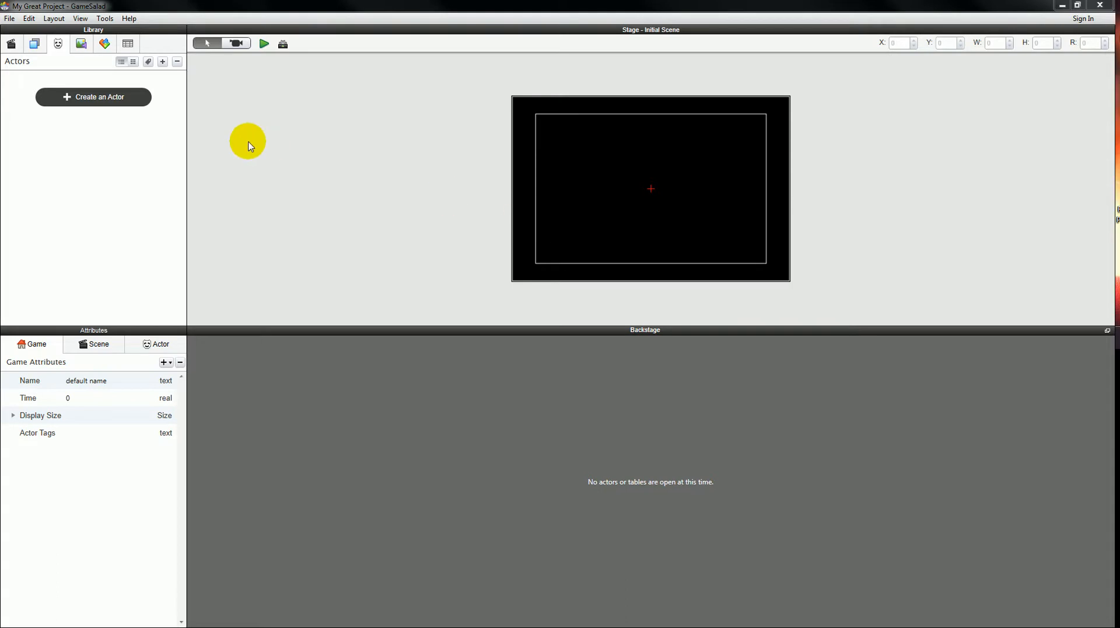
Create two actors in the library and name them player and platform.
{"action": "left_click", "coordinate": [119, 105]}
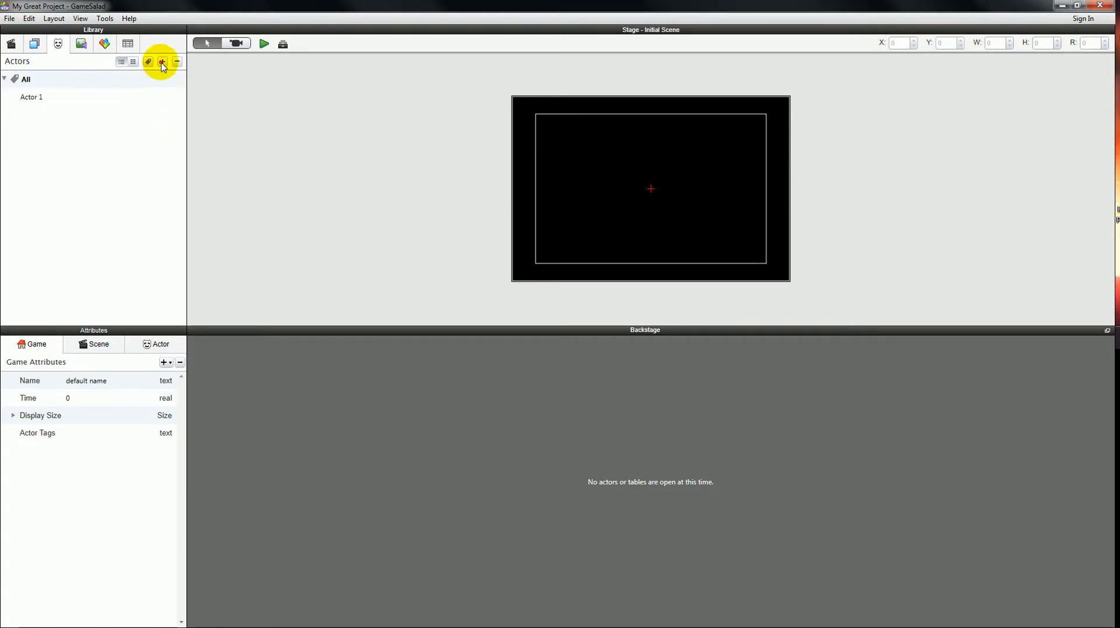
{"action": "left_click", "coordinate": [163, 62]}
{"action": "left_click", "coordinate": [41, 98]}
{"action": "left_click", "coordinate": [47, 98]}
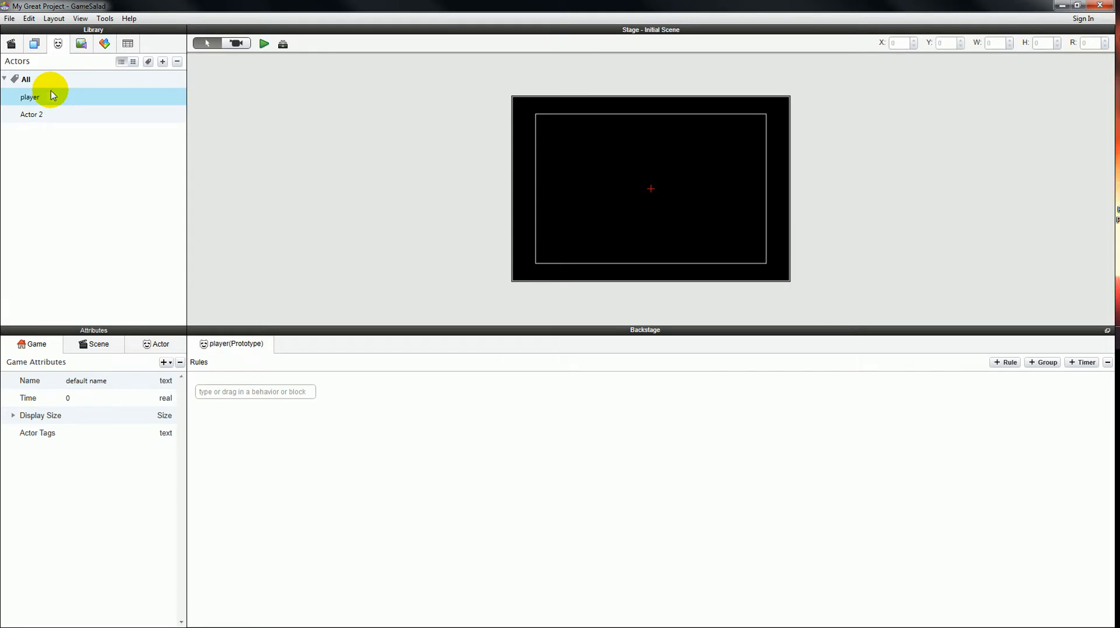
{"action": "double_click", "coordinate": [43, 114]}
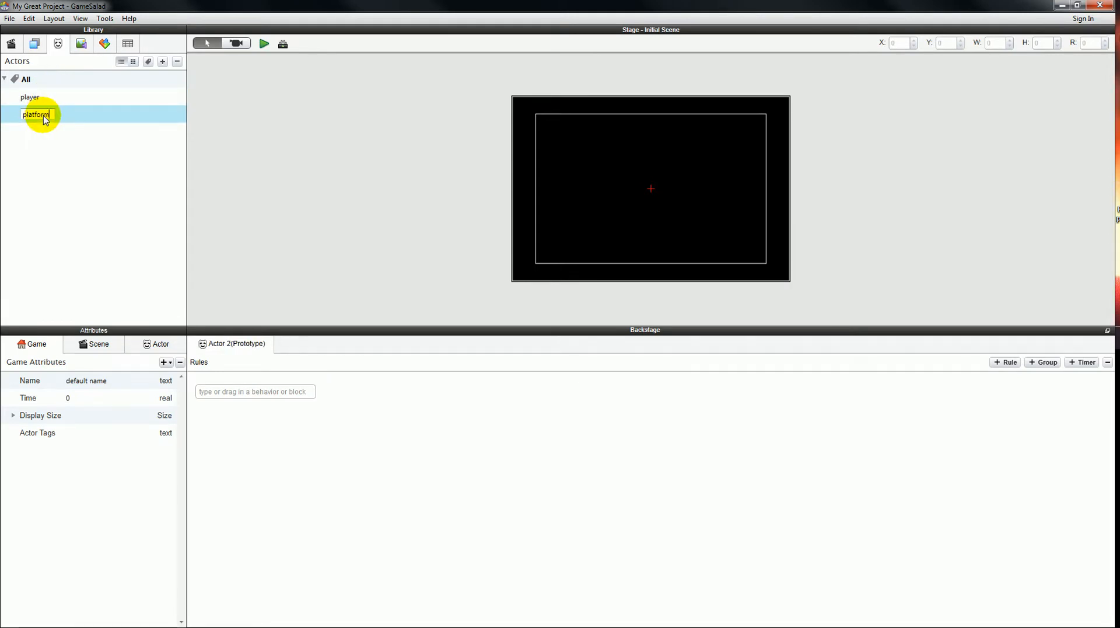
Change the player actor's color to bright blue in its actor attributes.
{"action": "left_click", "coordinate": [41, 100]}
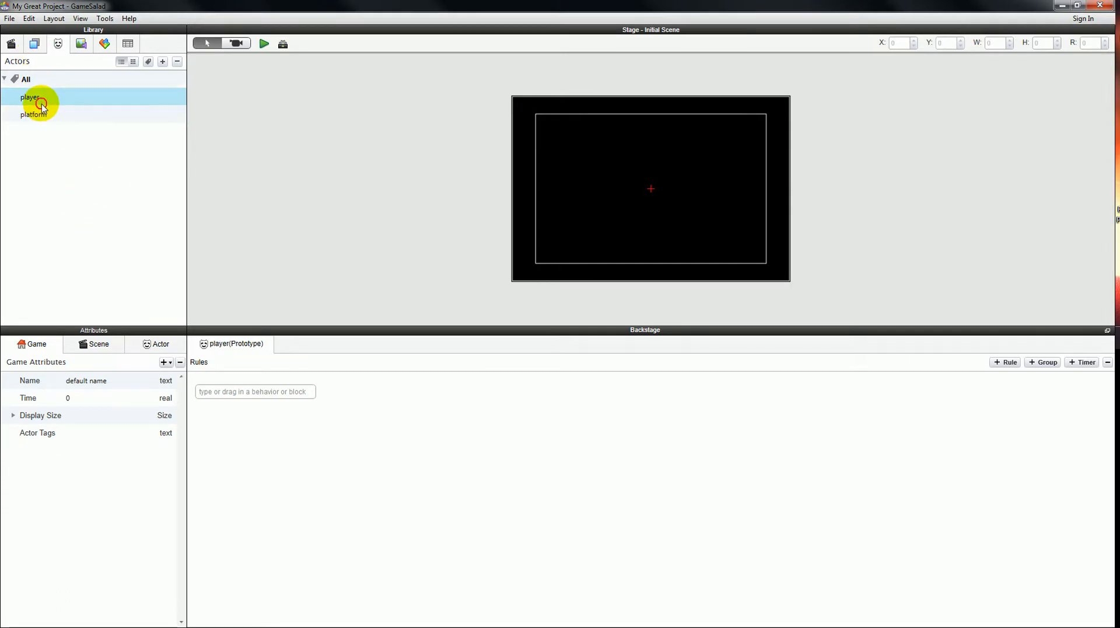
{"action": "left_click", "coordinate": [161, 348]}
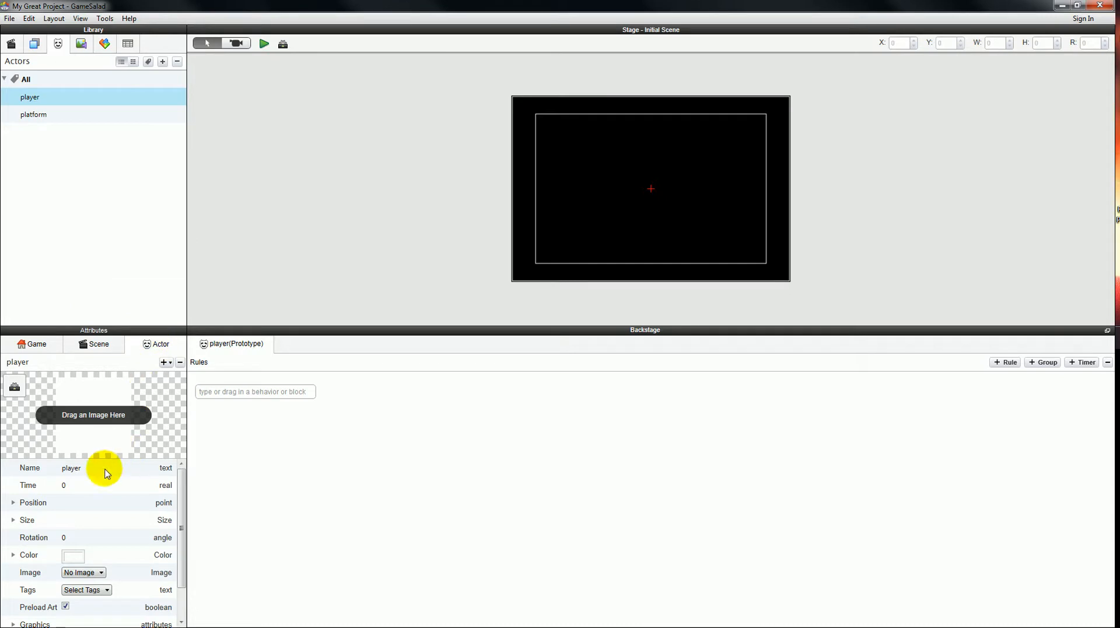
{"action": "left_click", "coordinate": [72, 557]}
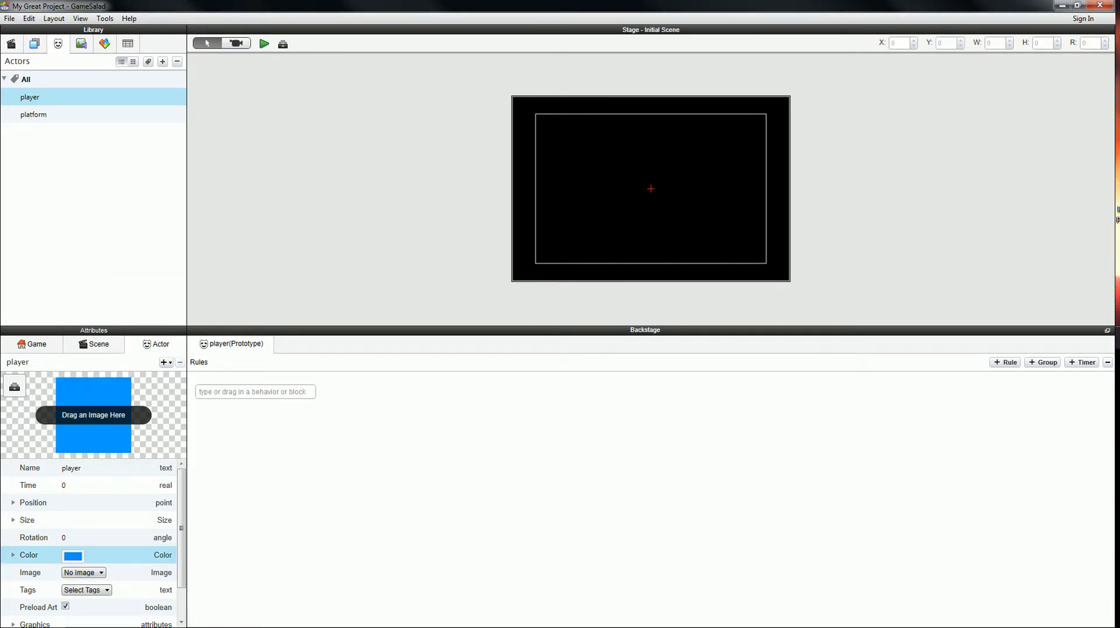
Place the platform as a full-width strip near the scene's lower edge and the player, about 45 by 74, above its left end.
{"action": "left_click", "coordinate": [115, 119]}
{"action": "left_click_drag", "start_coordinate": [115, 120], "coordinate": [791, 266]}
{"action": "left_click_drag", "start_coordinate": [74, 103], "coordinate": [554, 214]}
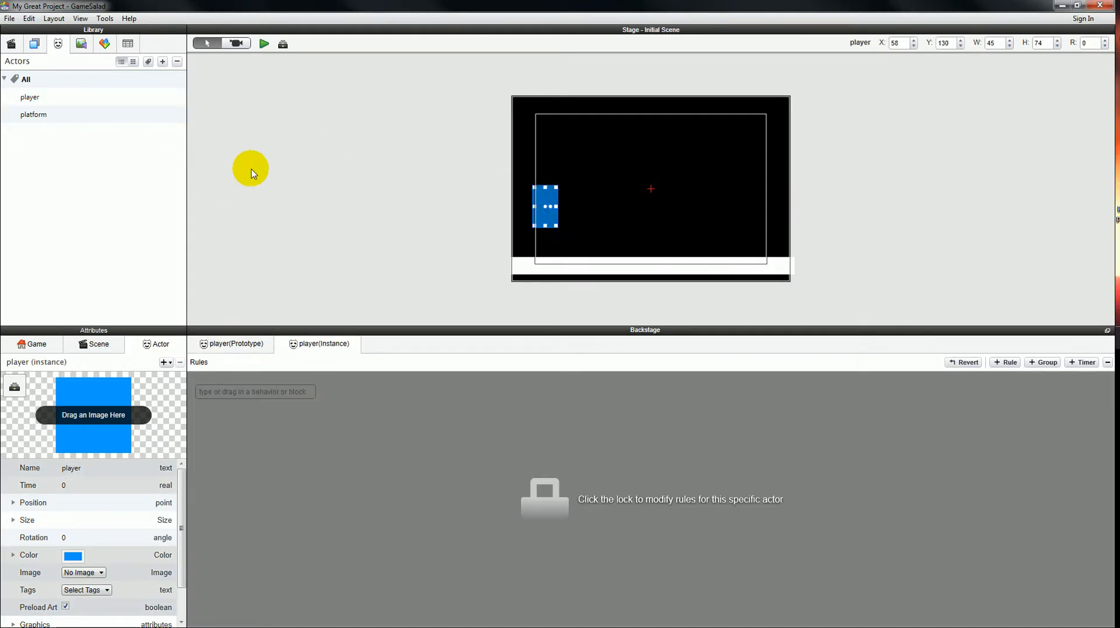
Preview the scene, return to the editor and move the player to about X 231, Y 166 near the scene's center.
{"action": "left_click", "coordinate": [264, 44]}
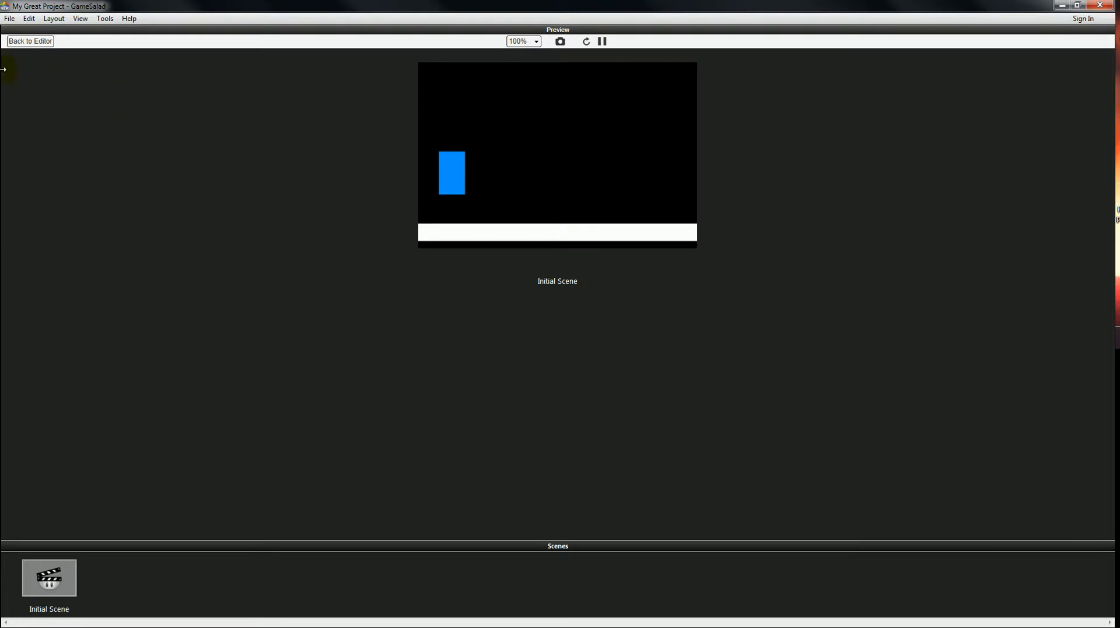
{"action": "left_click", "coordinate": [32, 41]}
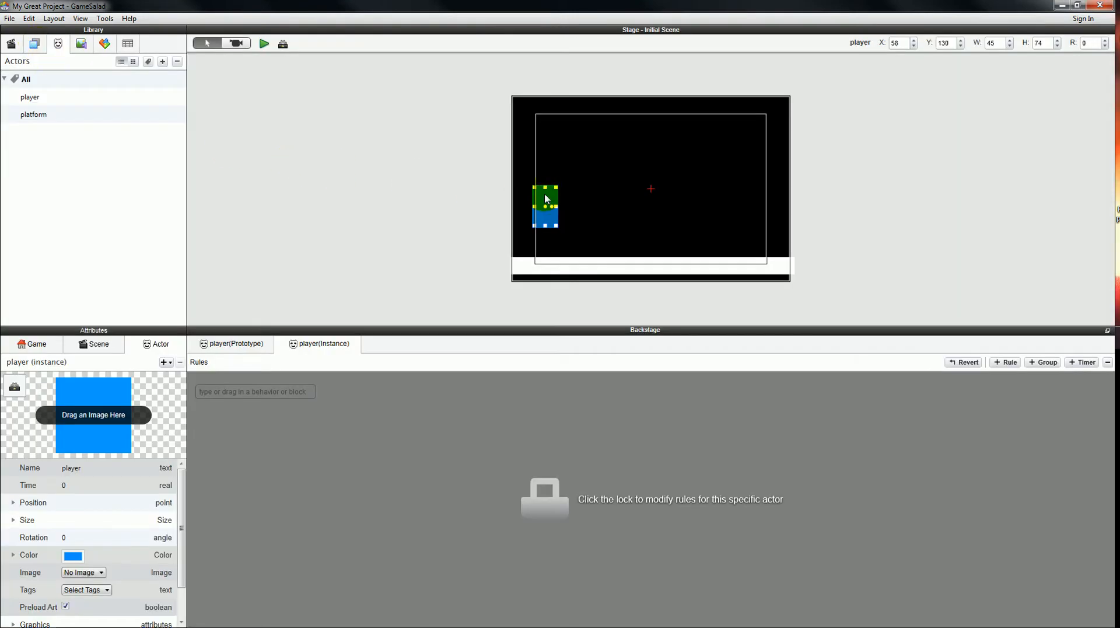
{"action": "left_click_drag", "start_coordinate": [545, 197], "coordinate": [647, 178]}
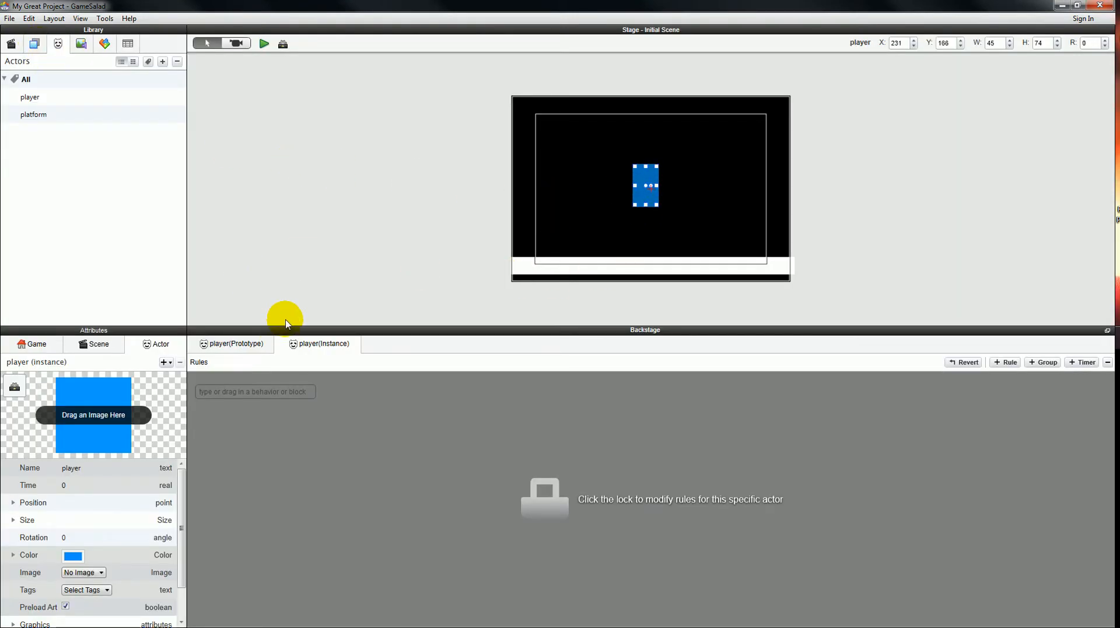
Examine the X and Y gravity attributes of the Initial Scene, and return to the player's actor attributes.
{"action": "left_click", "coordinate": [49, 100]}
{"action": "left_click", "coordinate": [227, 390]}
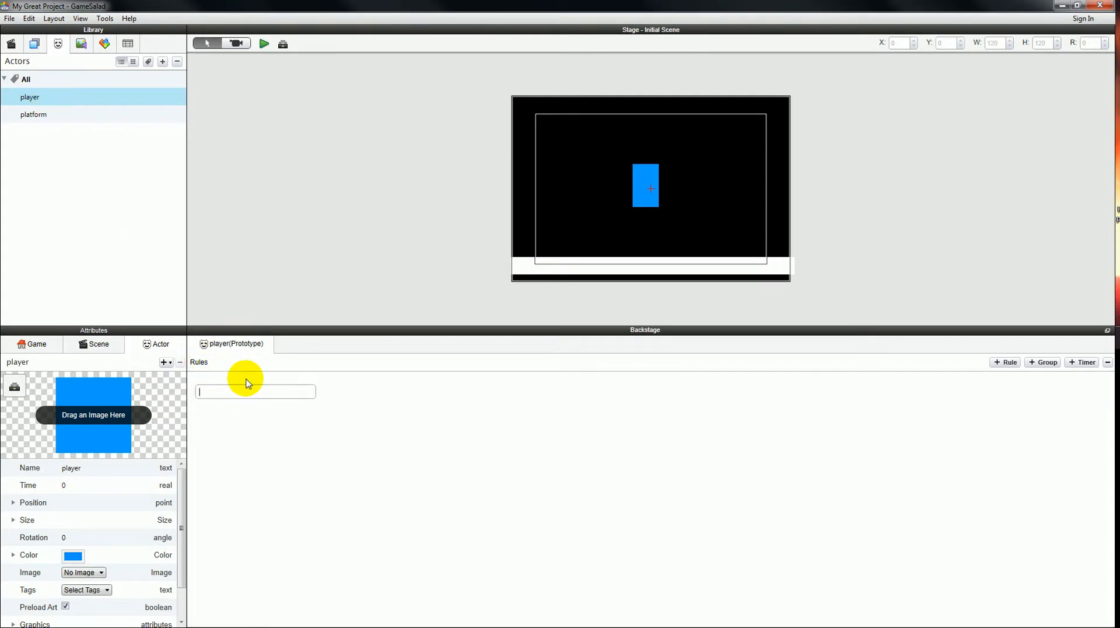
{"action": "left_click", "coordinate": [95, 344]}
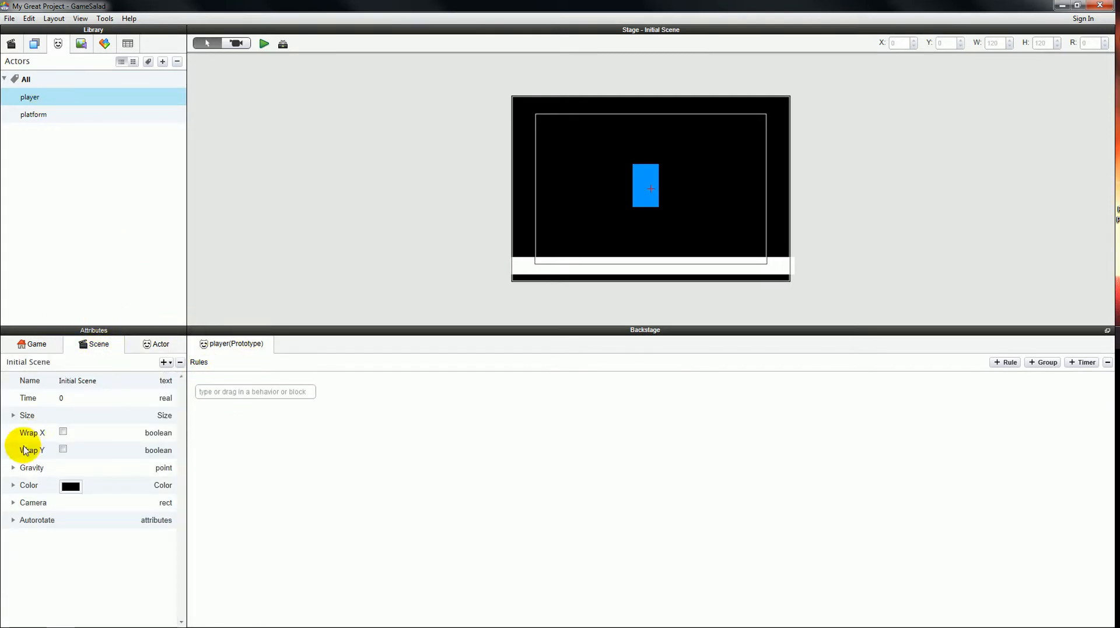
{"action": "left_click", "coordinate": [14, 468]}
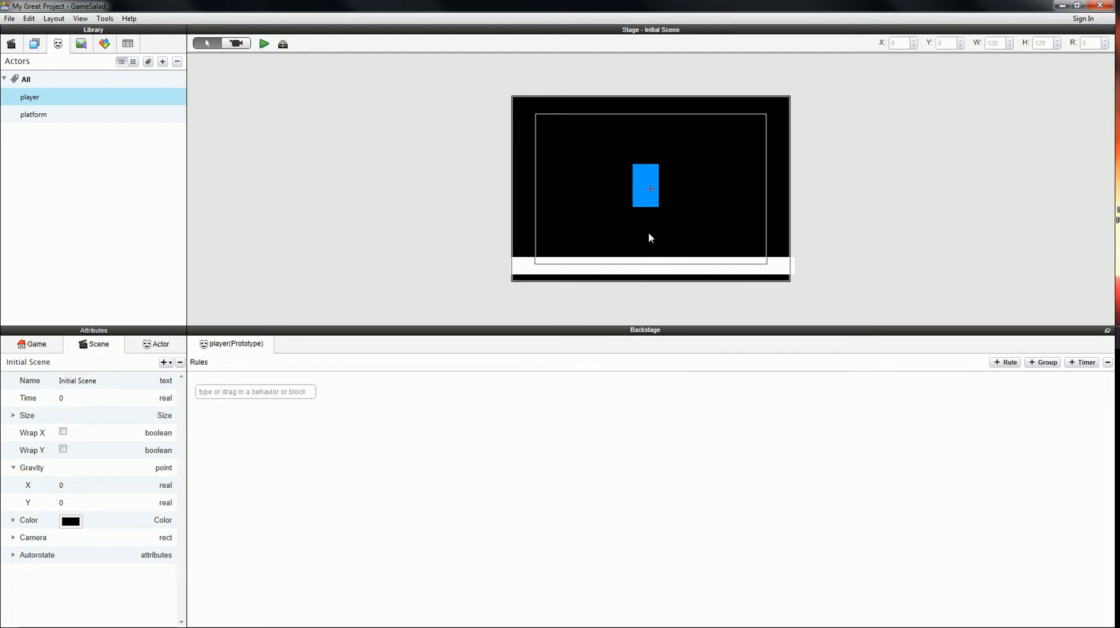
{"action": "left_click", "coordinate": [161, 346]}
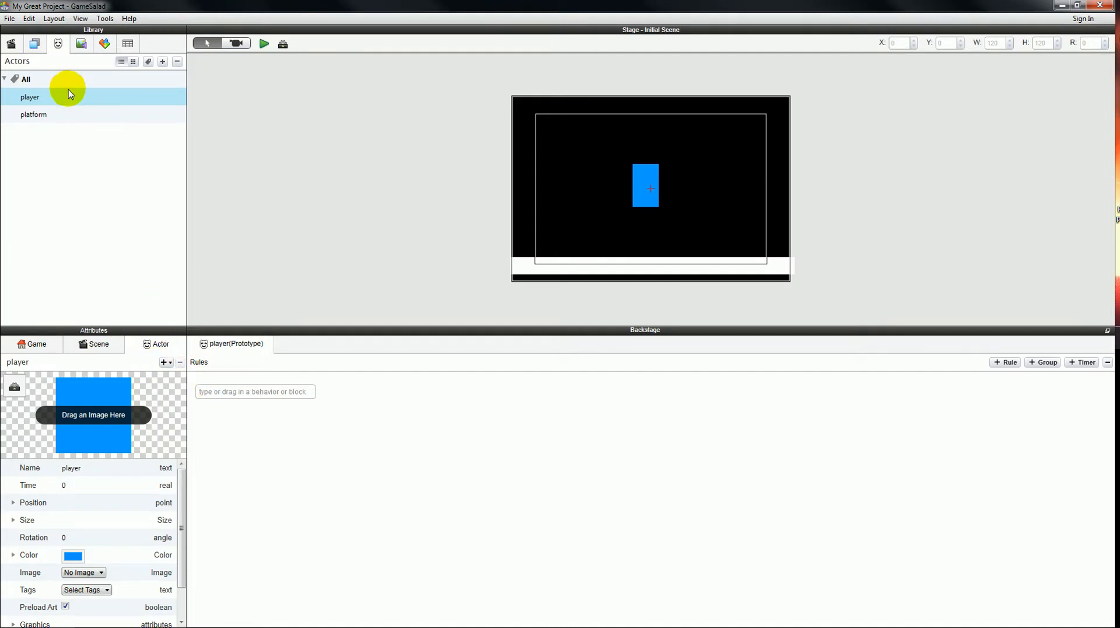
Add an Accelerate behavior to the player with direction 270 relative to the scene and acceleration 300, and preview the scene.
{"action": "left_click", "coordinate": [300, 392]}
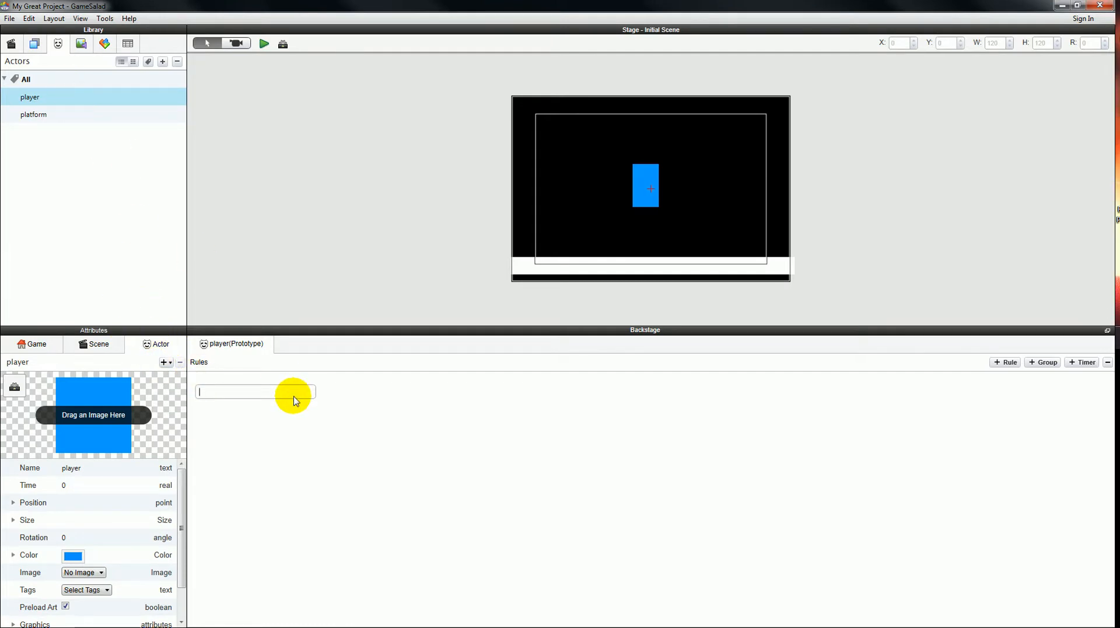
{"action": "type", "text": "acc"}
{"action": "left_click", "coordinate": [294, 402]}
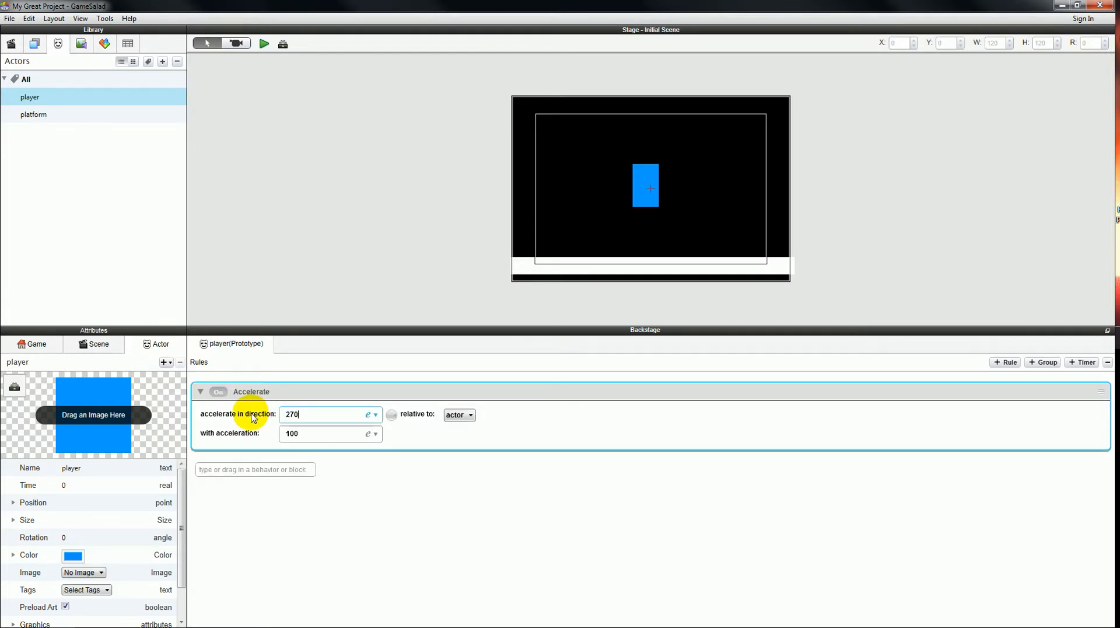
{"action": "left_click", "coordinate": [296, 432]}
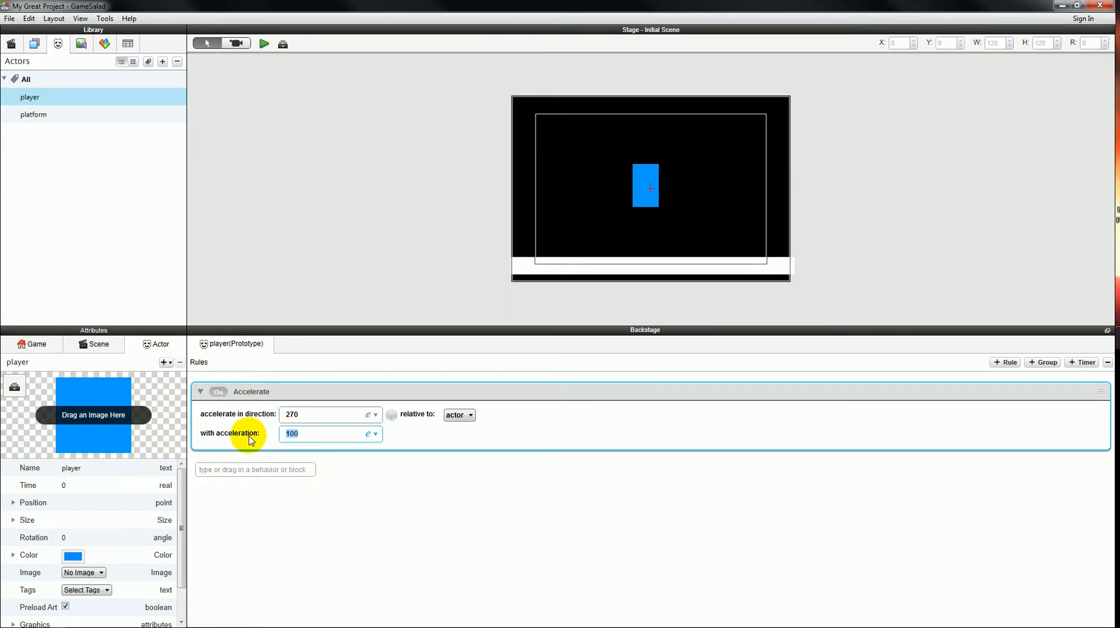
{"action": "left_click", "coordinate": [366, 475]}
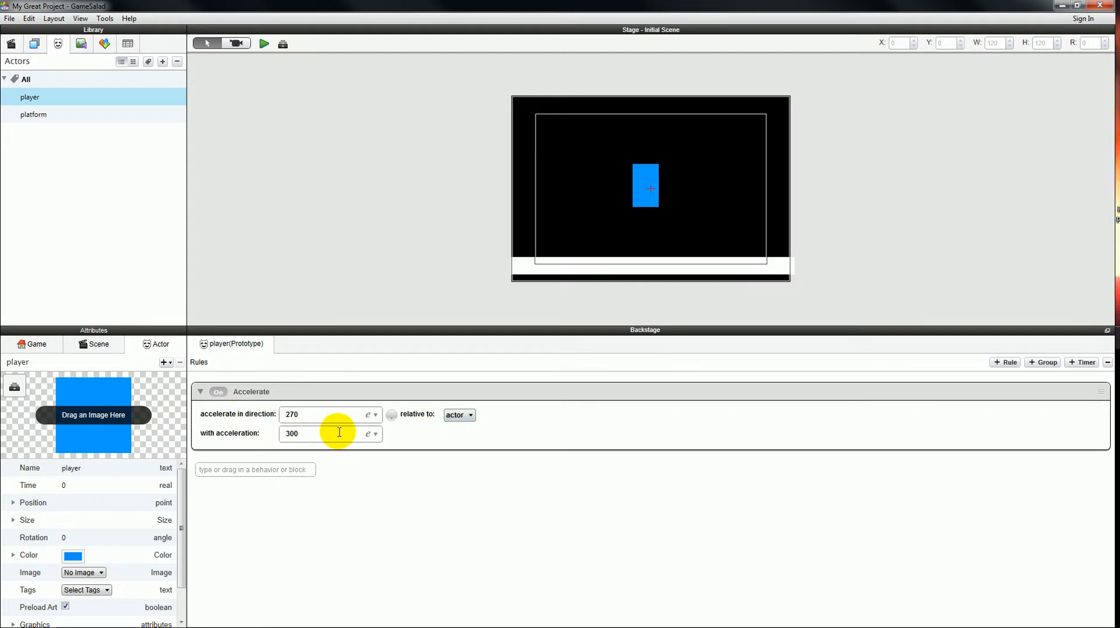
{"action": "left_click", "coordinate": [459, 415]}
{"action": "left_click", "coordinate": [457, 436]}
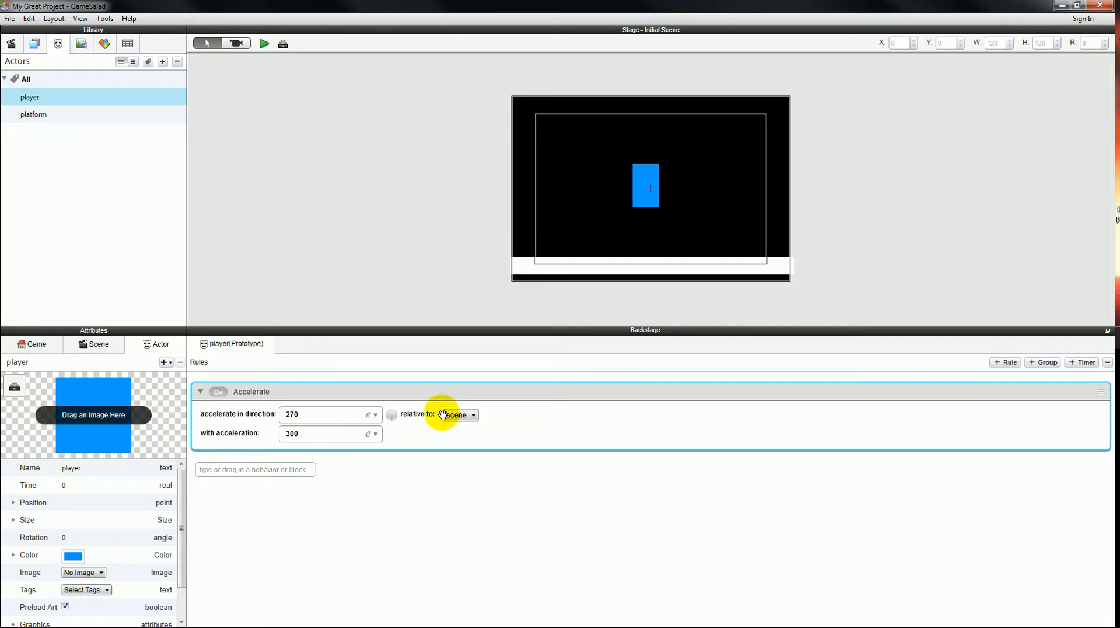
{"action": "left_click", "coordinate": [263, 44]}
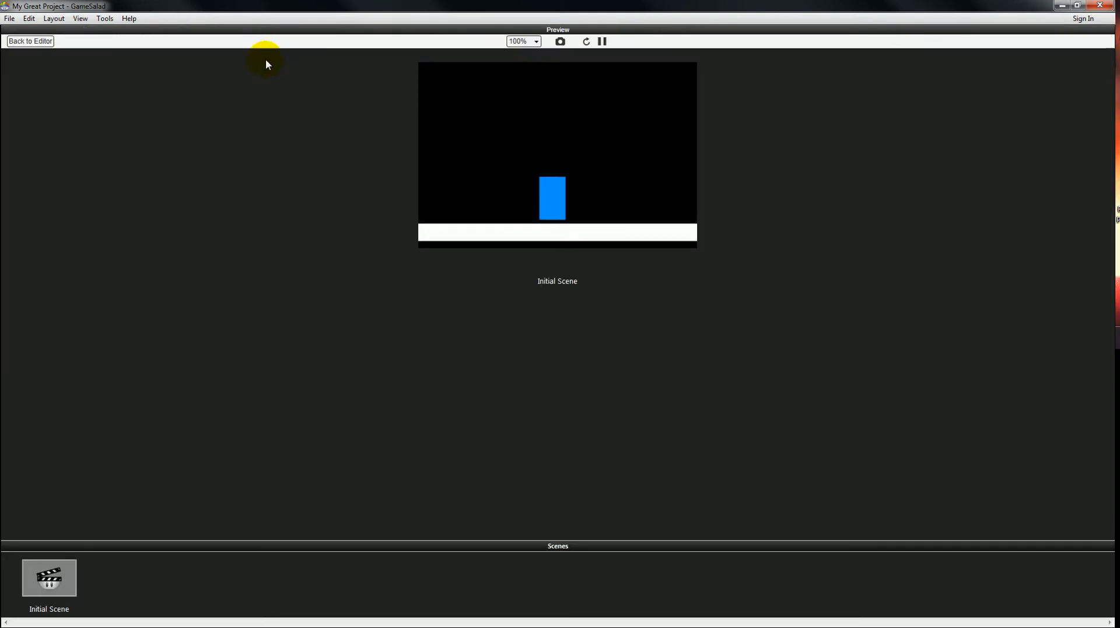
{"action": "left_click", "coordinate": [43, 46]}
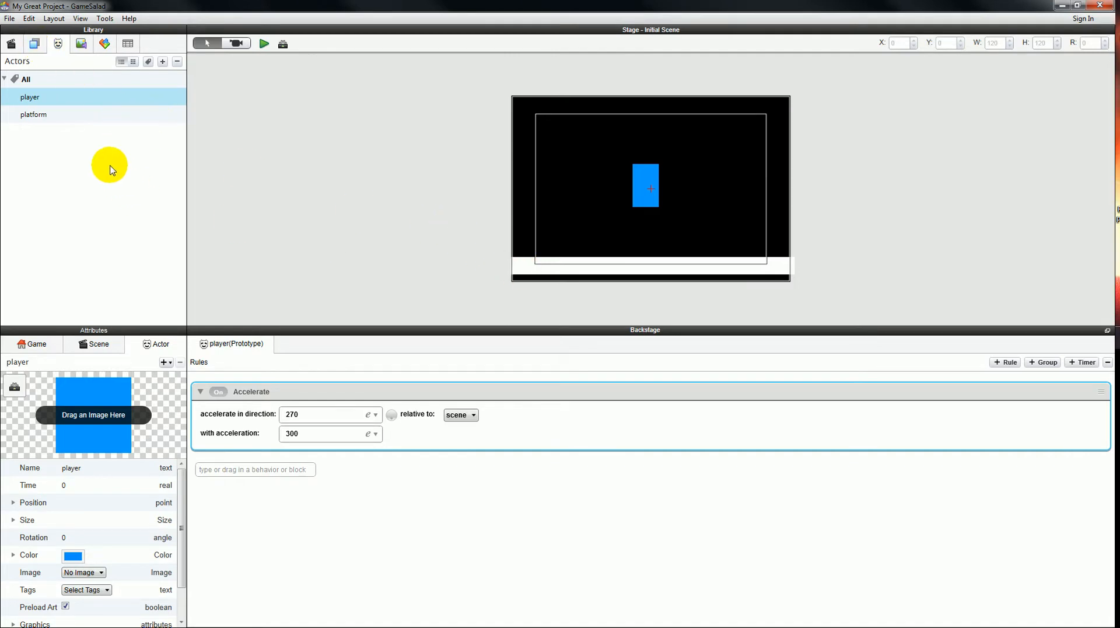
Add a Collide behavior to the player for actors of type platform, and preview the scene.
{"action": "left_click", "coordinate": [292, 472]}
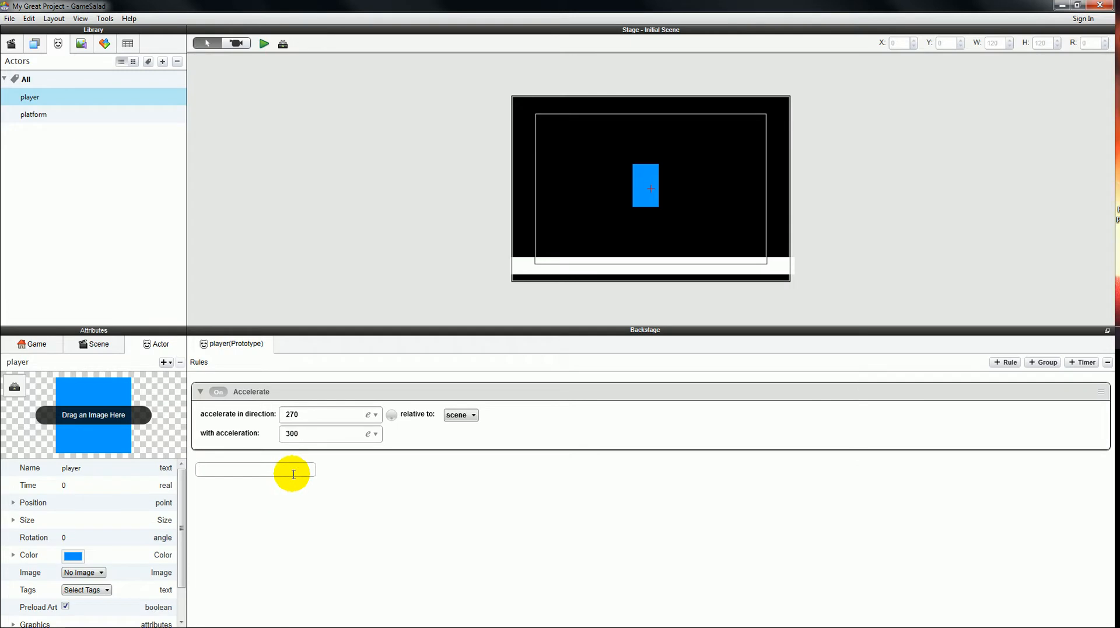
{"action": "type", "text": "co"}
{"action": "left_click", "coordinate": [293, 473]}
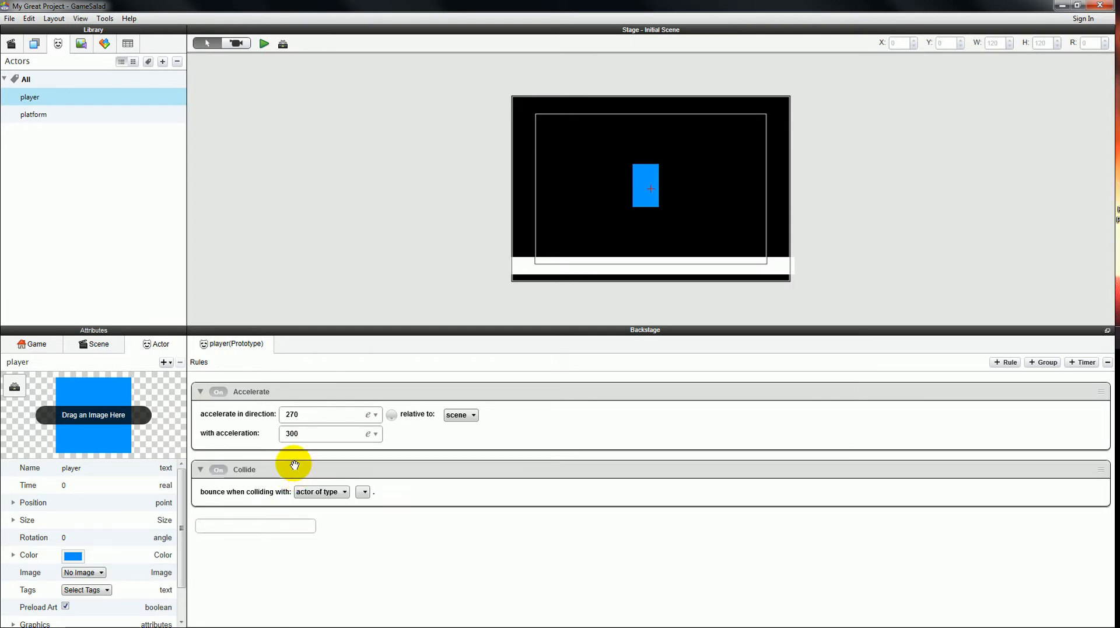
{"action": "left_click", "coordinate": [362, 492]}
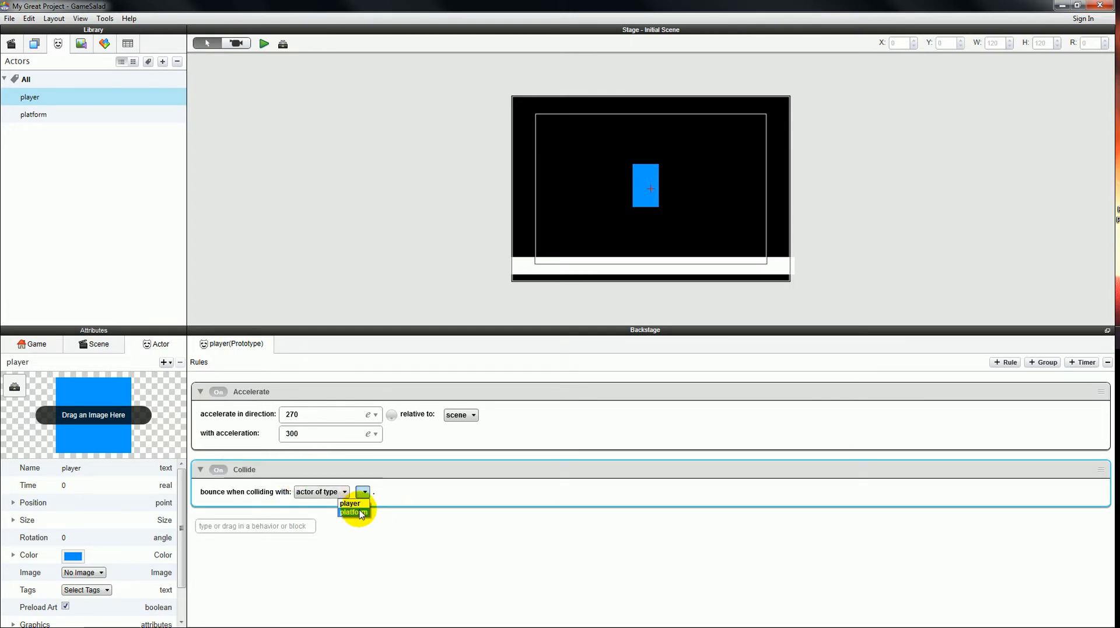
{"action": "left_click", "coordinate": [353, 511]}
{"action": "left_click", "coordinate": [264, 44]}
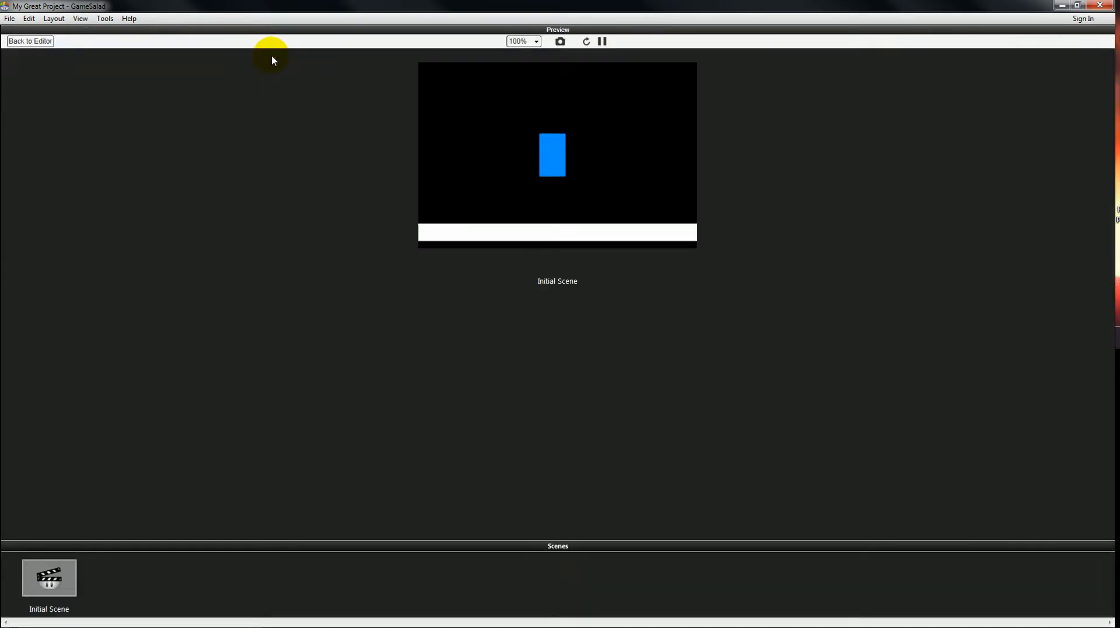
{"action": "left_click", "coordinate": [30, 41]}
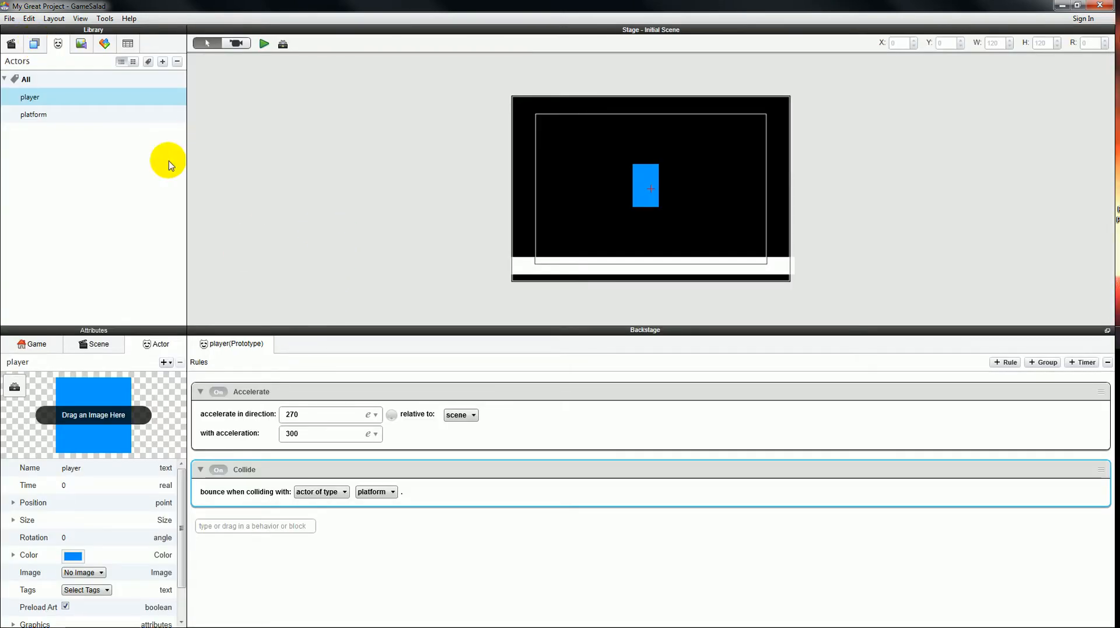
Turn off Movable in the platform actor's Physics attributes, and preview the scene.
{"action": "left_click", "coordinate": [62, 114]}
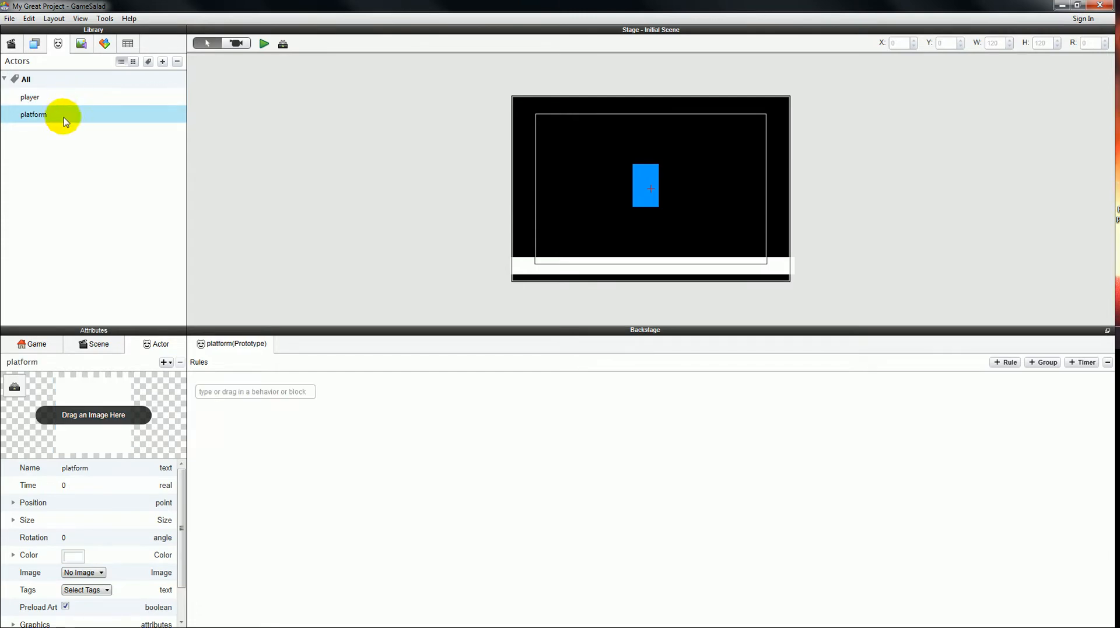
{"action": "left_click_drag", "start_coordinate": [180, 531], "coordinate": [183, 570]}
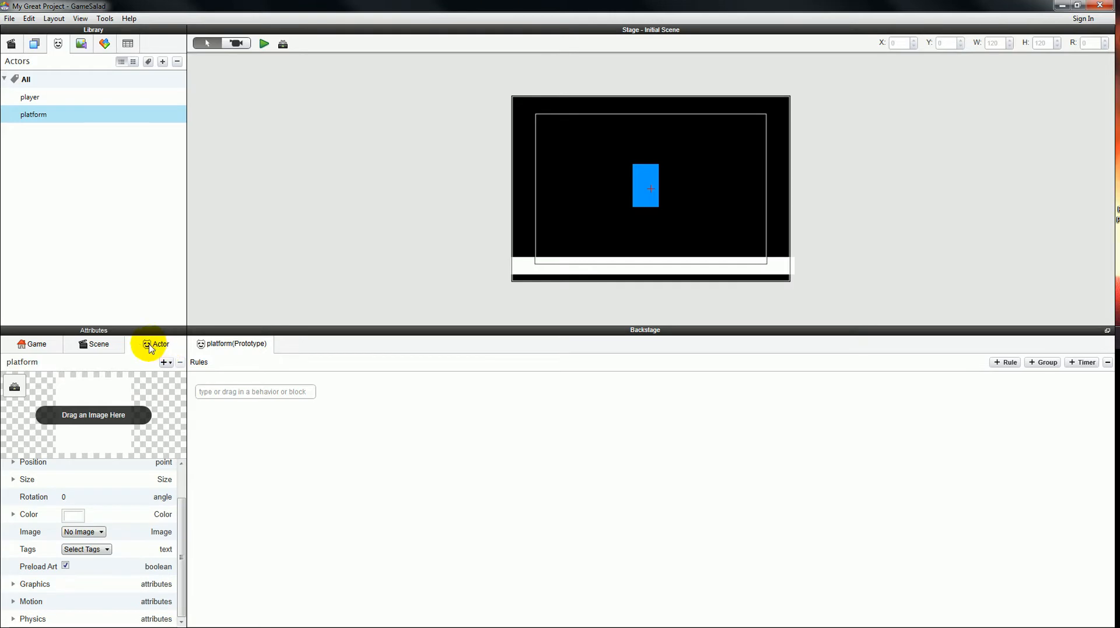
{"action": "left_click", "coordinate": [15, 619]}
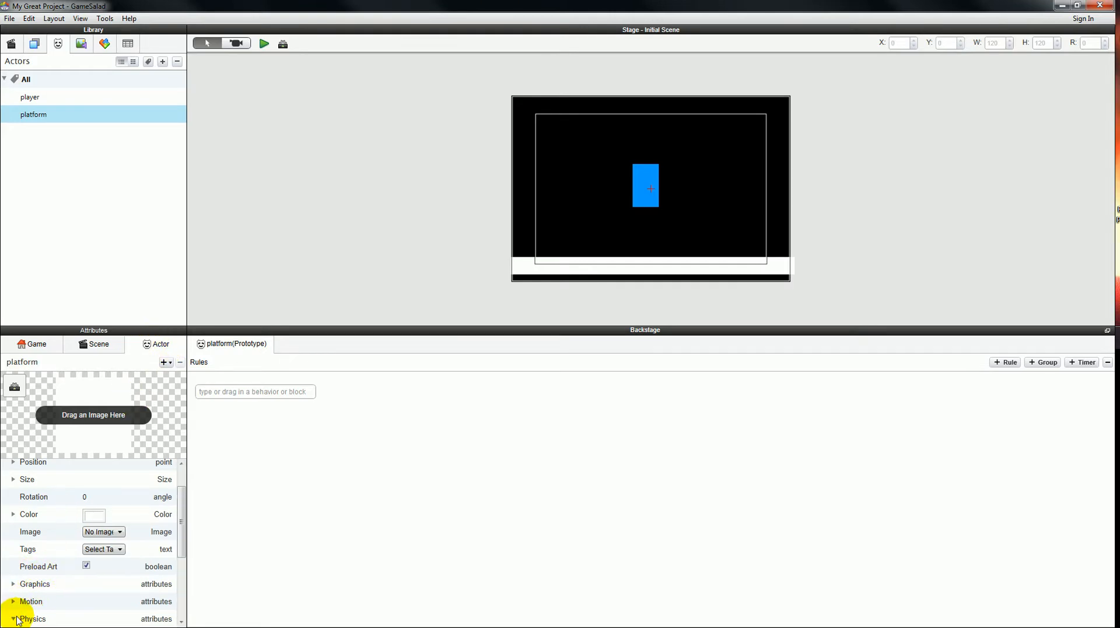
{"action": "scroll", "coordinate": [35, 592], "scroll_direction": "down", "scroll_amount": 3}
{"action": "left_click", "coordinate": [87, 594]}
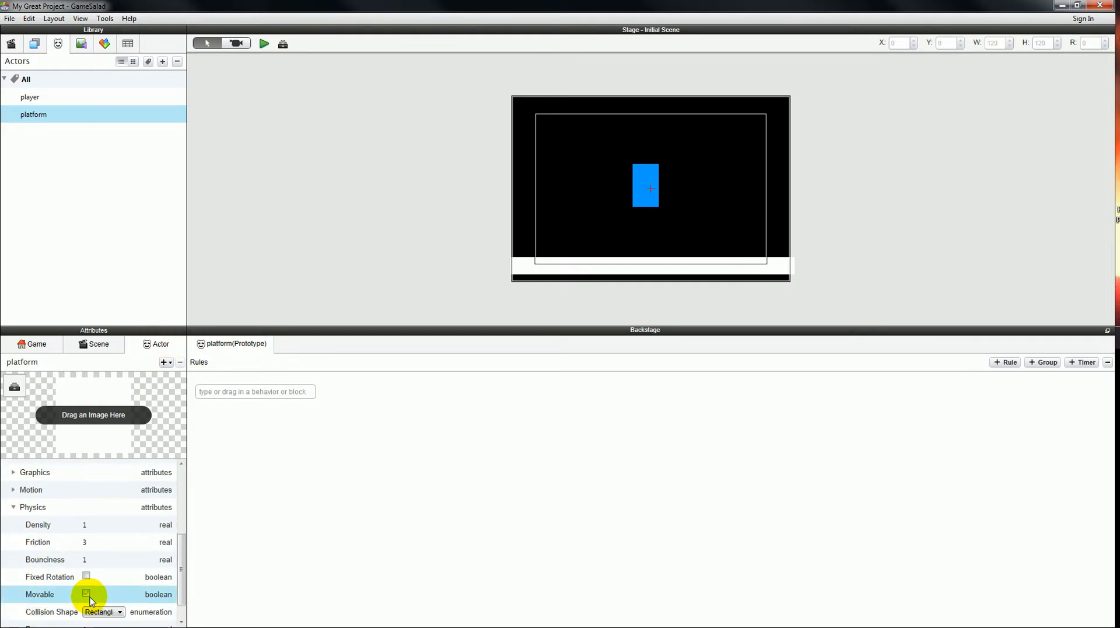
{"action": "left_click", "coordinate": [262, 45]}
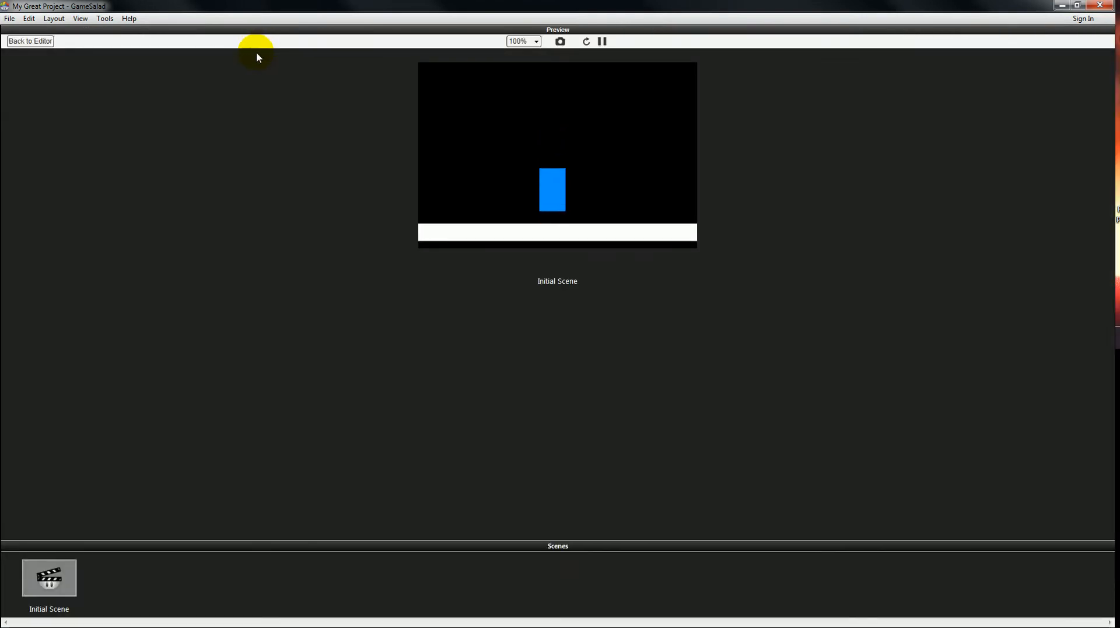
{"action": "left_click", "coordinate": [35, 41]}
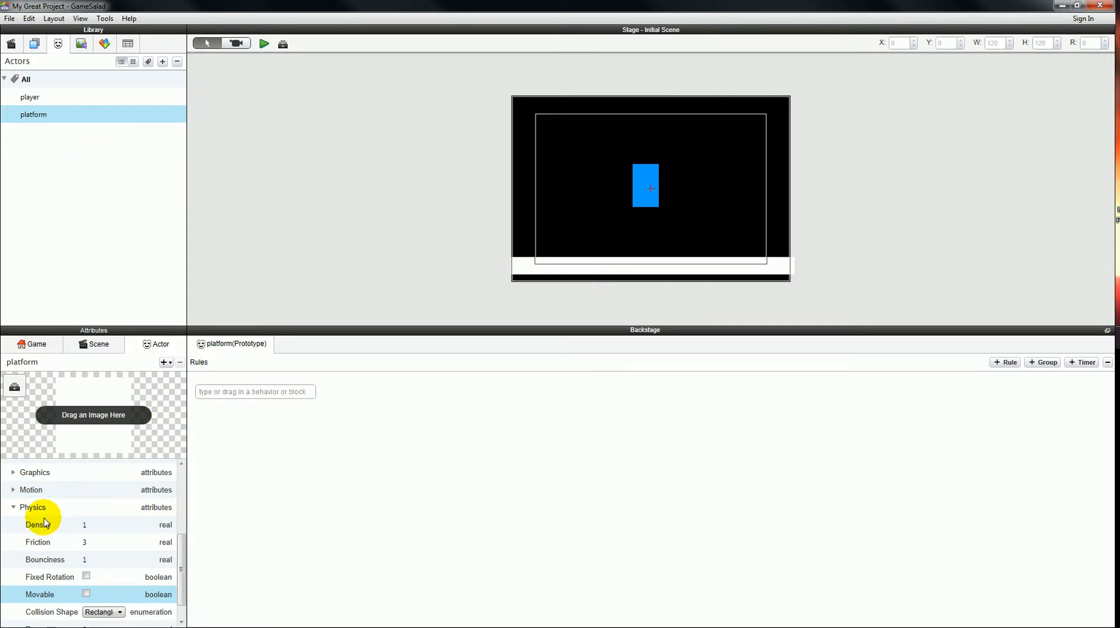
Set the platform actor's Bounciness to 0, and preview the scene.
{"action": "left_click", "coordinate": [87, 561]}
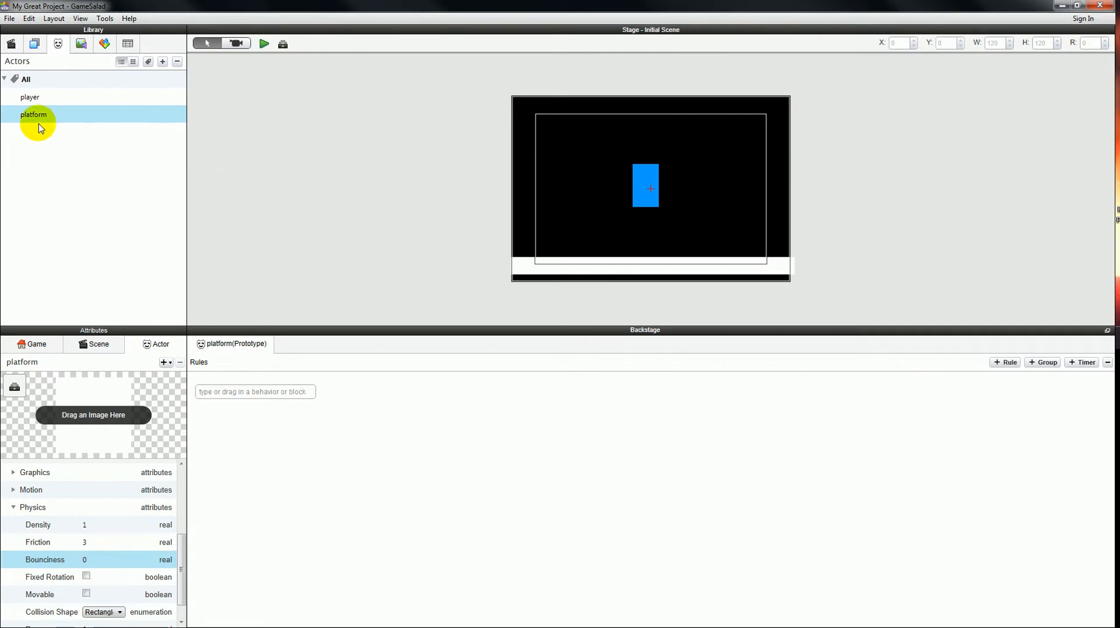
{"action": "left_click", "coordinate": [264, 44]}
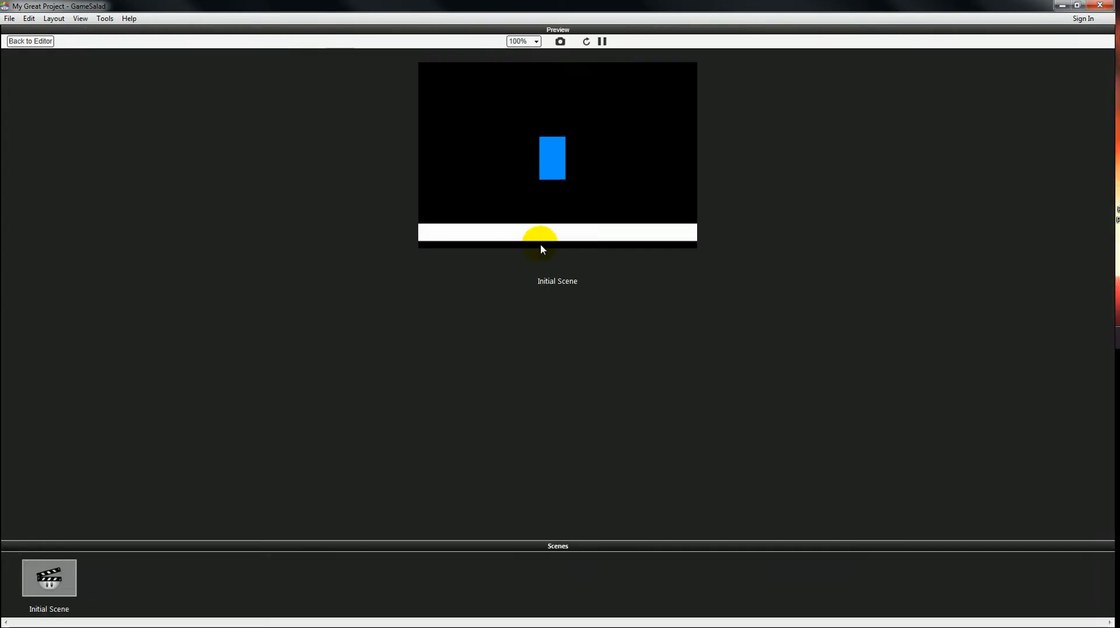
{"action": "left_click", "coordinate": [30, 41]}
Set the player actor's Bounciness to 0 in its Physics attributes, and preview the scene.
{"action": "left_click", "coordinate": [39, 101]}
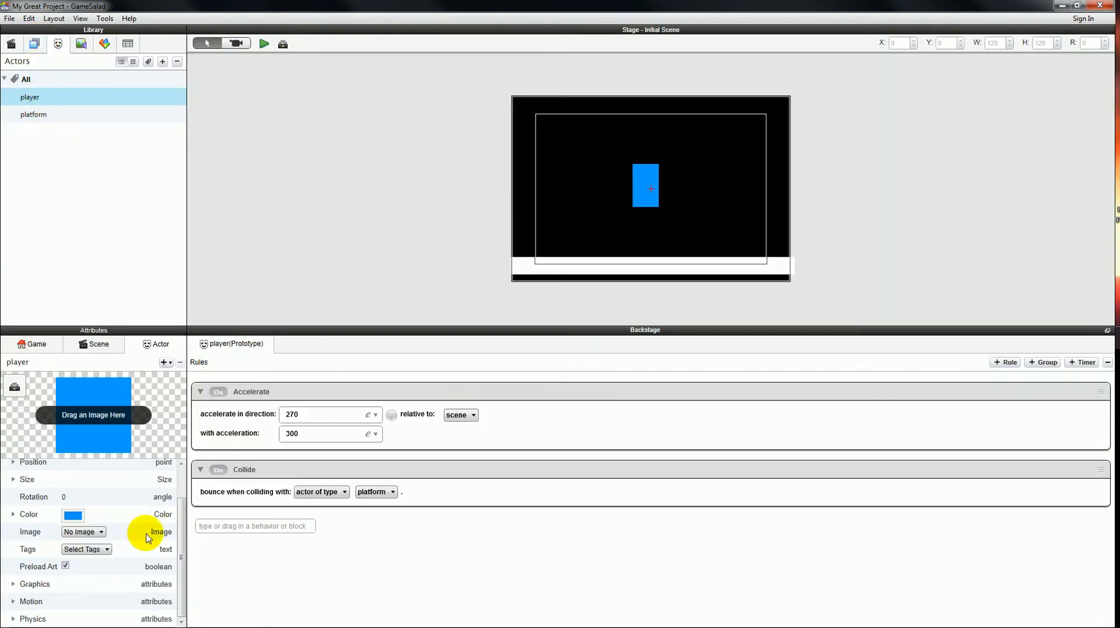
{"action": "left_click", "coordinate": [13, 618]}
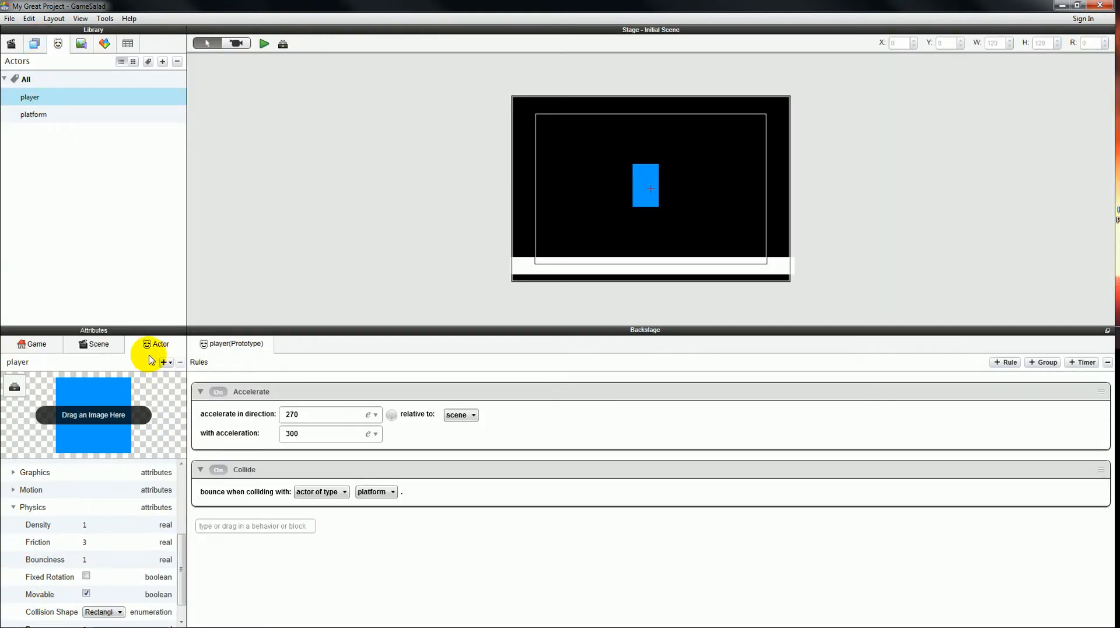
{"action": "scroll", "coordinate": [114, 533], "scroll_direction": "down", "scroll_amount": 1}
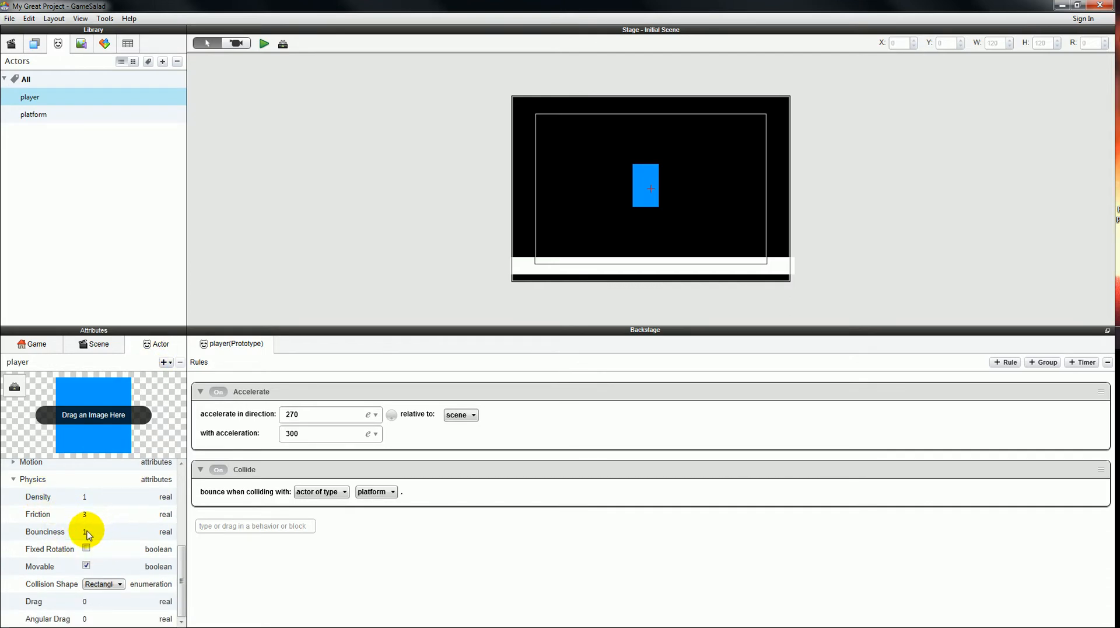
{"action": "double_click", "coordinate": [88, 531]}
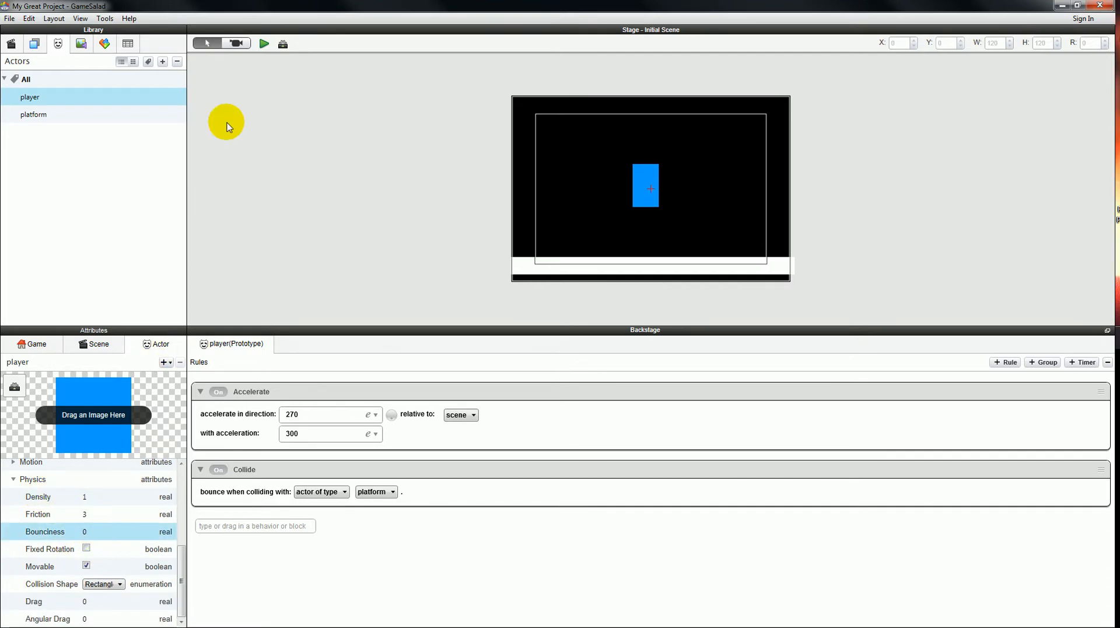
{"action": "left_click", "coordinate": [264, 44]}
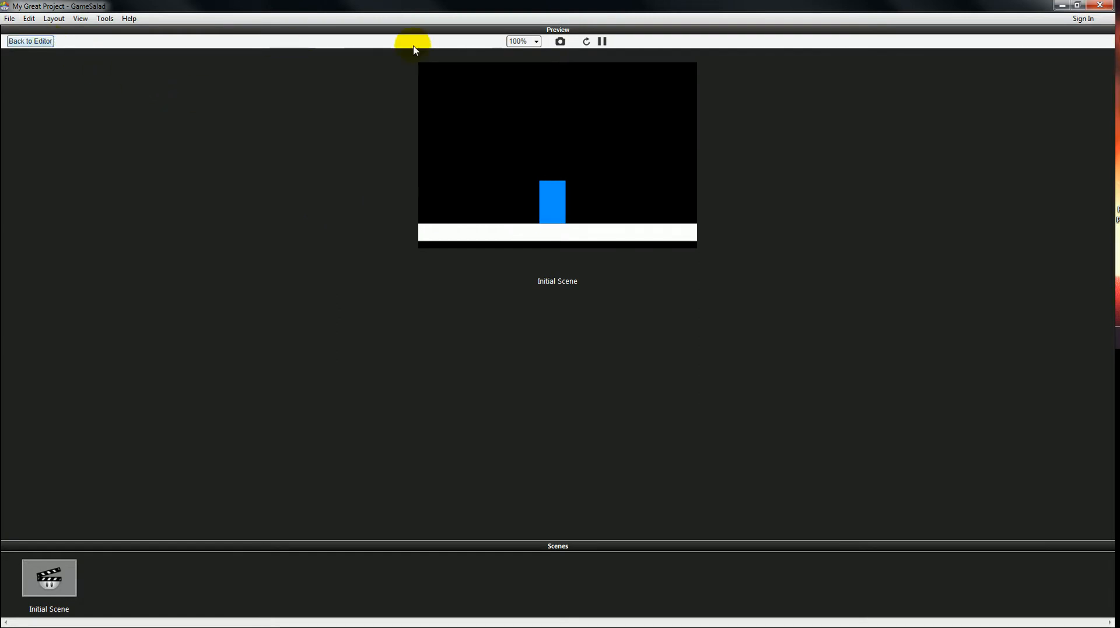
{"action": "left_click", "coordinate": [586, 41]}
{"action": "left_click", "coordinate": [45, 41]}
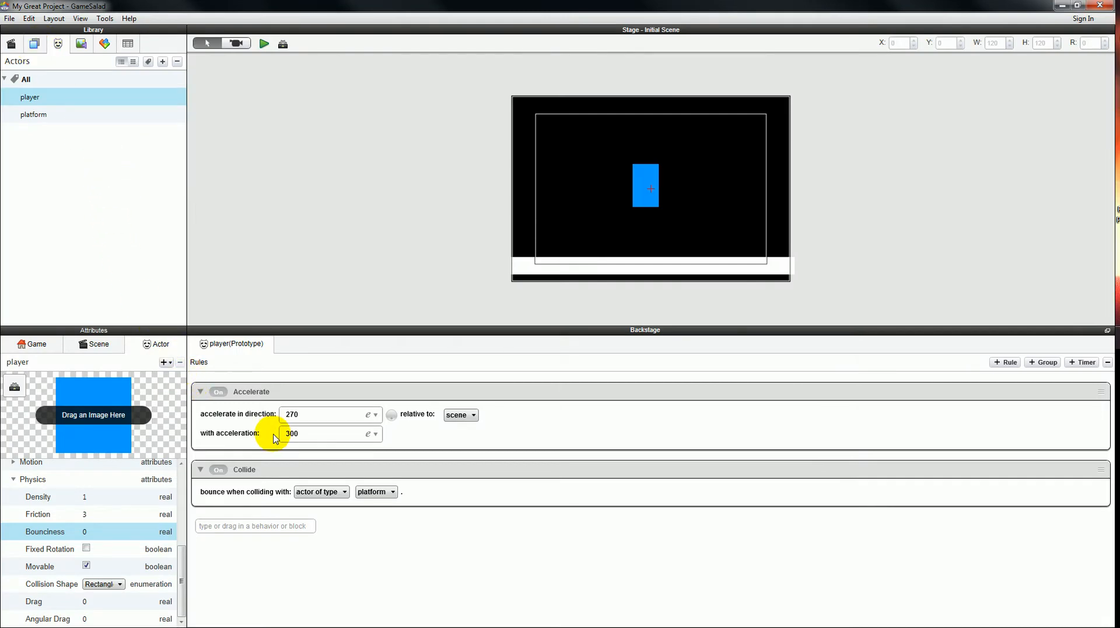
Collapse the Accelerate and Collide behaviors, and add a player rule with the condition that the right key is down.
{"action": "left_click", "coordinate": [200, 392]}
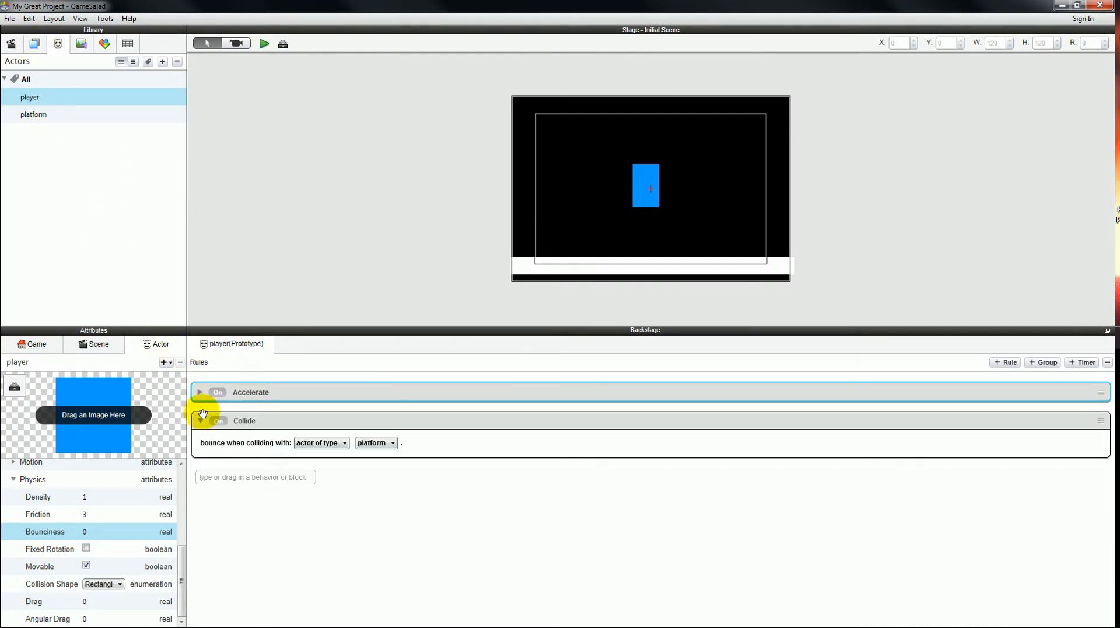
{"action": "left_click", "coordinate": [201, 420]}
{"action": "left_click", "coordinate": [212, 450]}
{"action": "type", "text": "rule"}
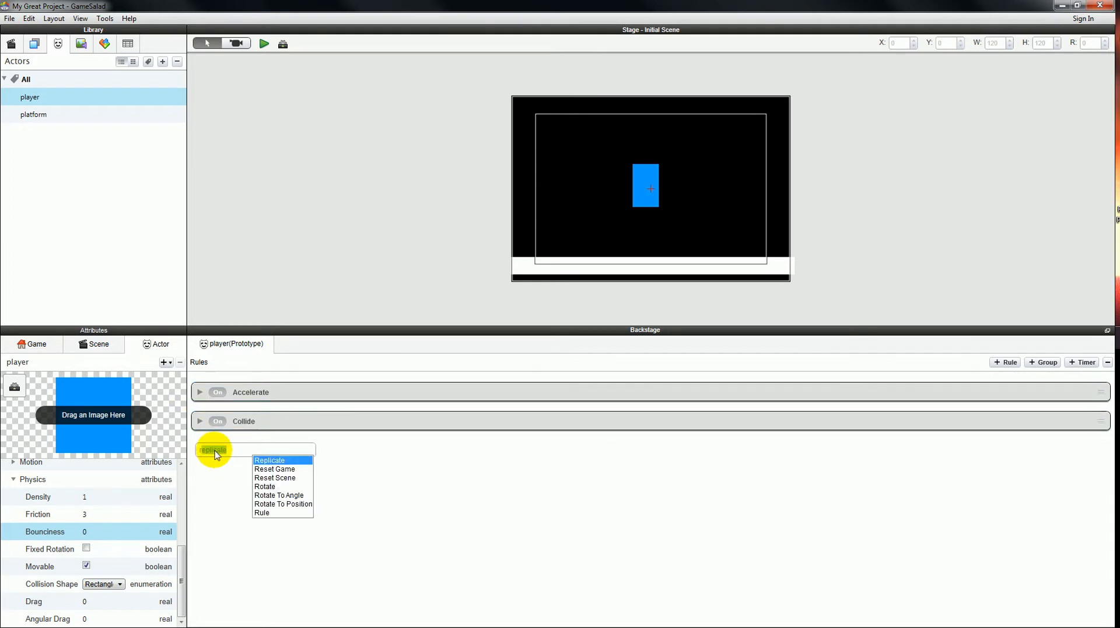
{"action": "key", "text": "Return"}
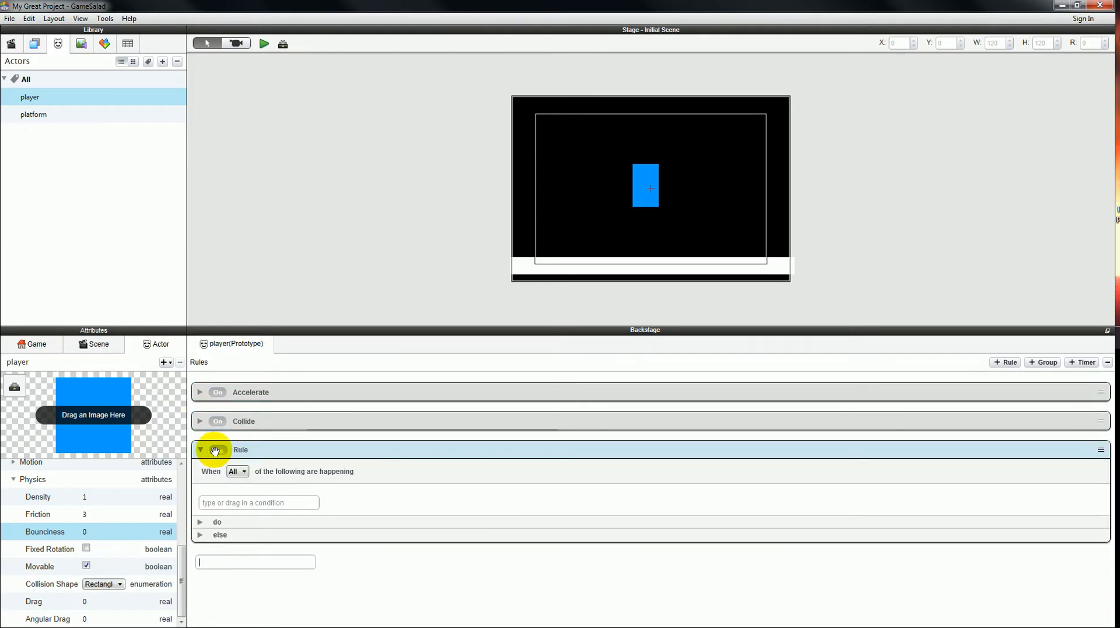
{"action": "left_click", "coordinate": [246, 504]}
{"action": "key", "text": "Return"}
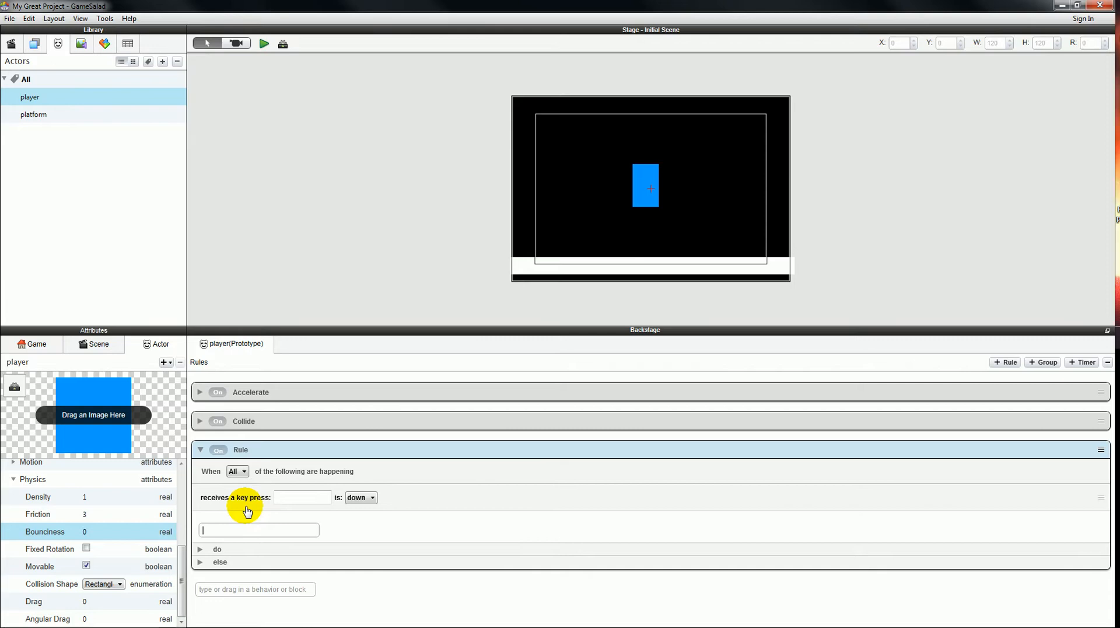
{"action": "left_click", "coordinate": [323, 502]}
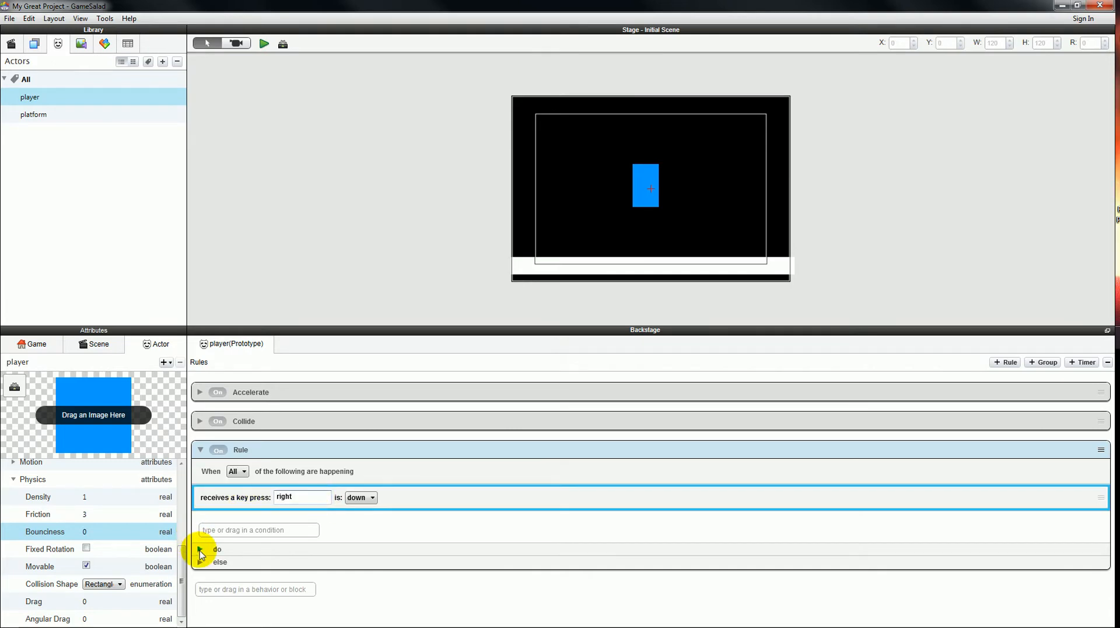
Add a Move behavior to the right-key rule's do section and make its direction relative to the scene.
{"action": "left_click", "coordinate": [200, 550]}
{"action": "left_click", "coordinate": [235, 563]}
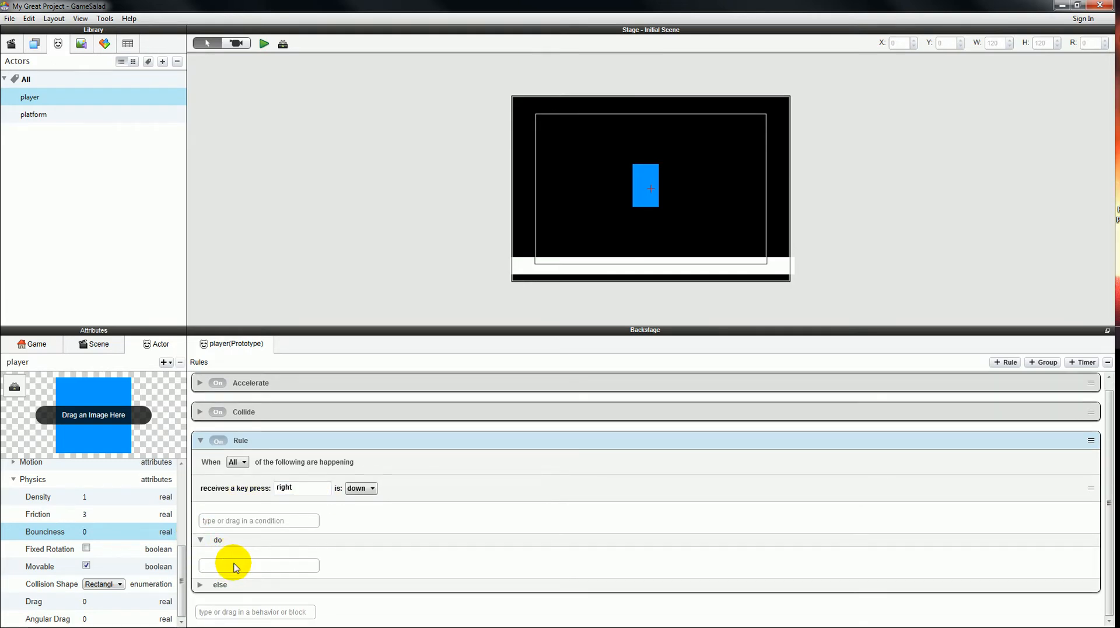
{"action": "type", "text": "move"}
{"action": "key", "text": "Return"}
{"action": "scroll", "coordinate": [235, 567], "scroll_direction": "down", "scroll_amount": 3}
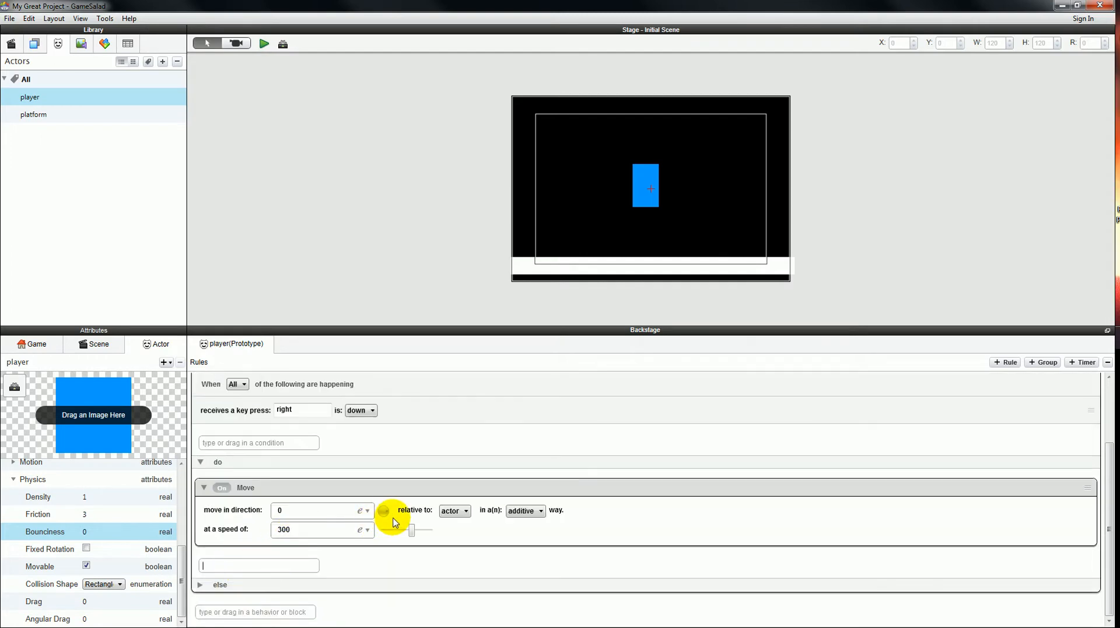
{"action": "left_click", "coordinate": [455, 511]}
{"action": "left_click", "coordinate": [453, 524]}
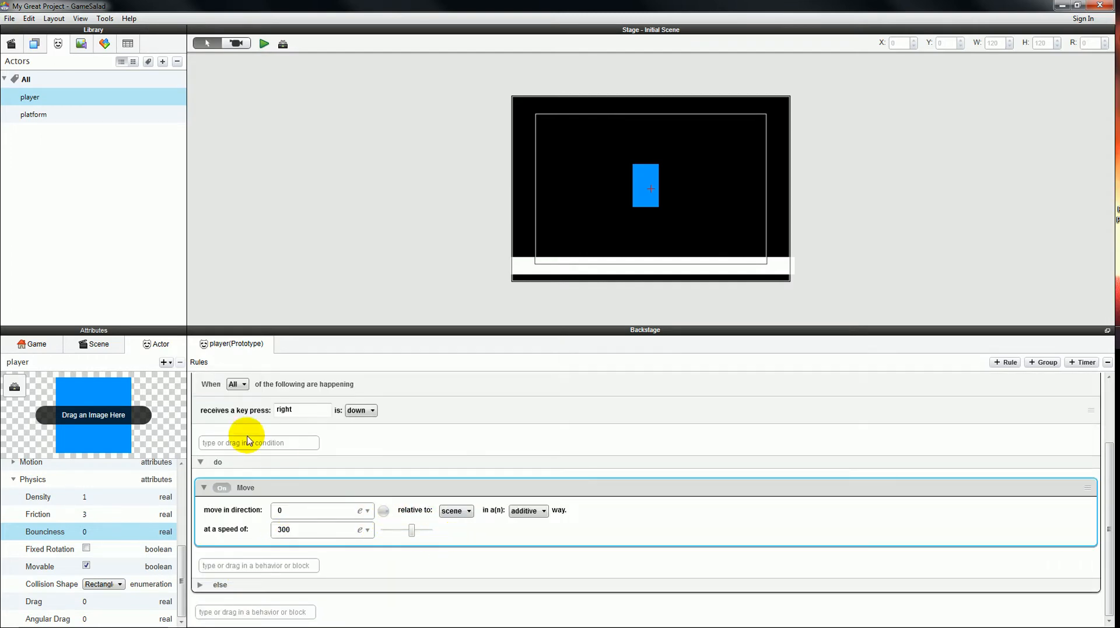
Duplicate the right-key rule, and set the copy's key to left and its Move direction to 180.
{"action": "scroll", "coordinate": [243, 419], "scroll_direction": "up", "scroll_amount": 1}
{"action": "scroll", "coordinate": [283, 512], "scroll_direction": "down", "scroll_amount": 1}
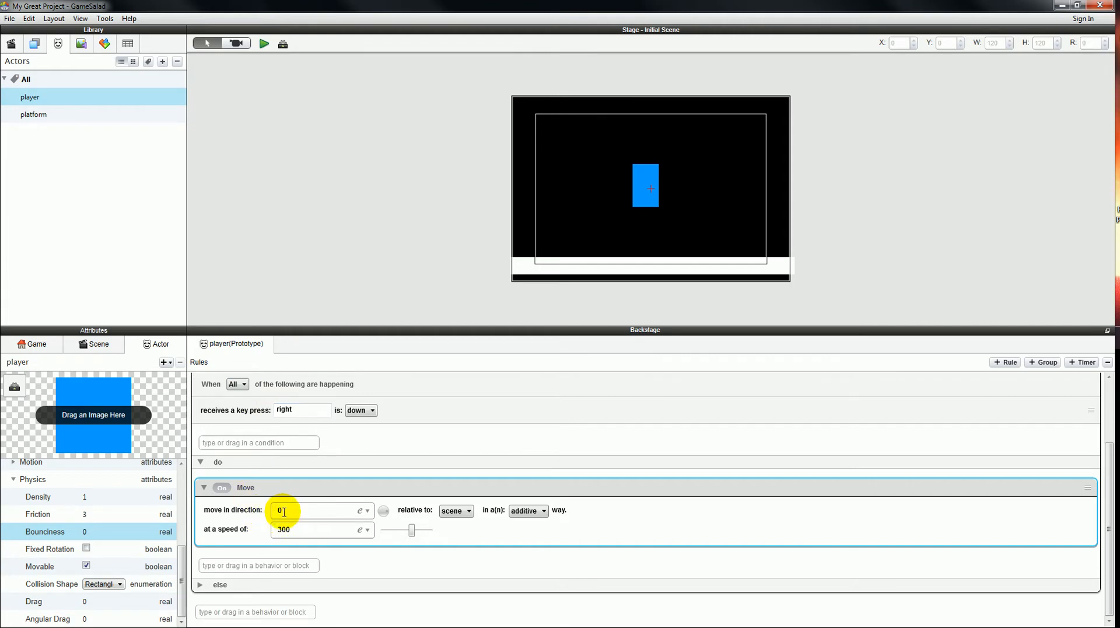
{"action": "scroll", "coordinate": [295, 408], "scroll_direction": "up", "scroll_amount": 3}
{"action": "left_click", "coordinate": [295, 448]}
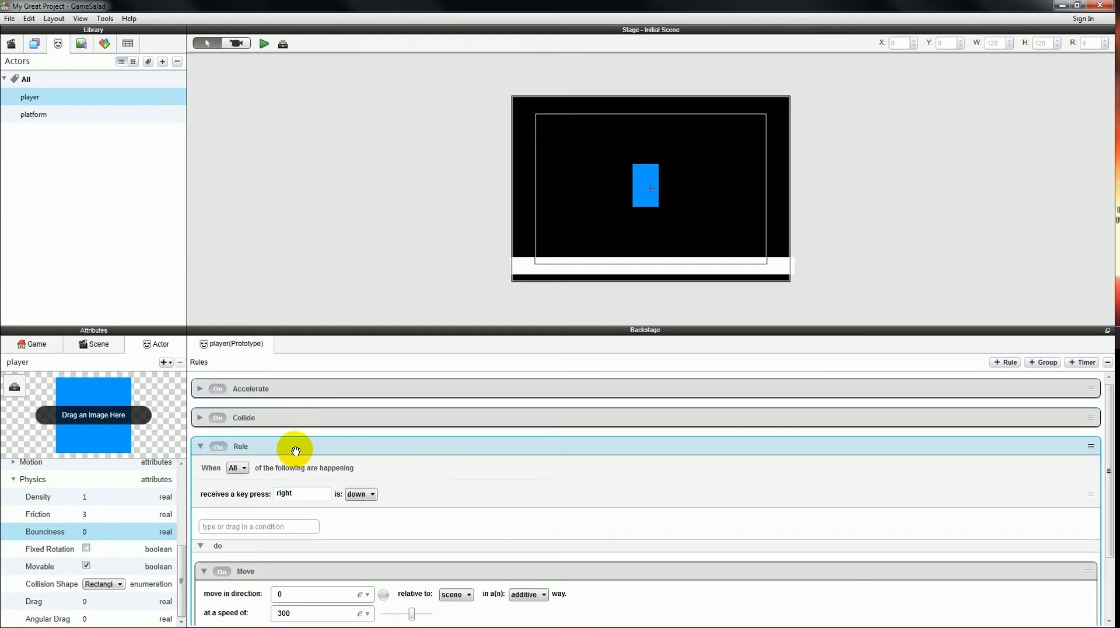
{"action": "left_click", "coordinate": [296, 495]}
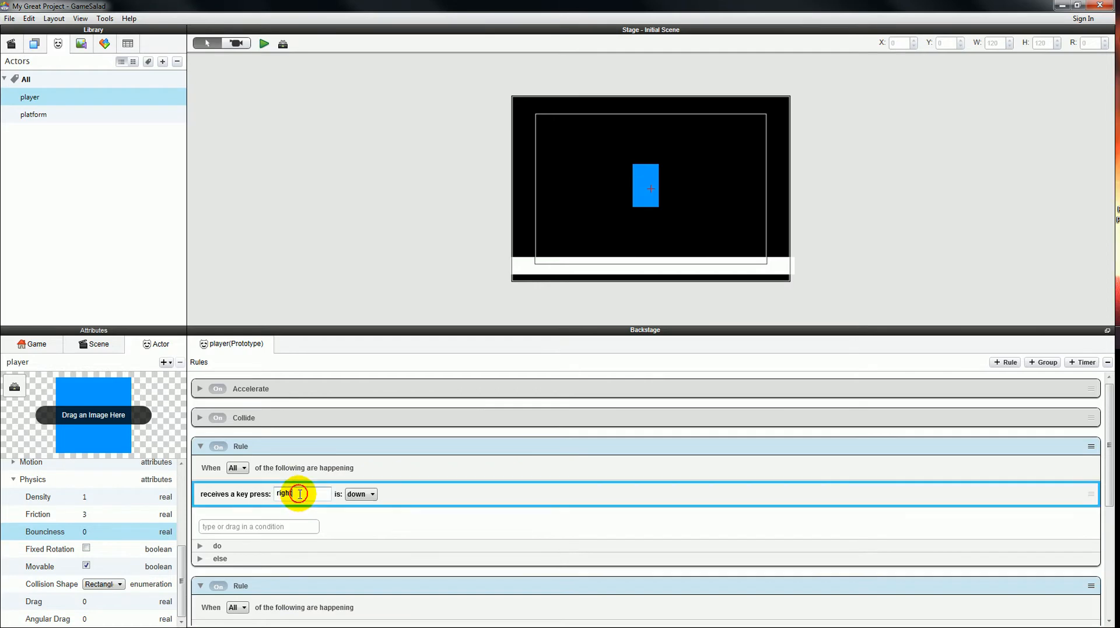
{"action": "left_click", "coordinate": [201, 545]}
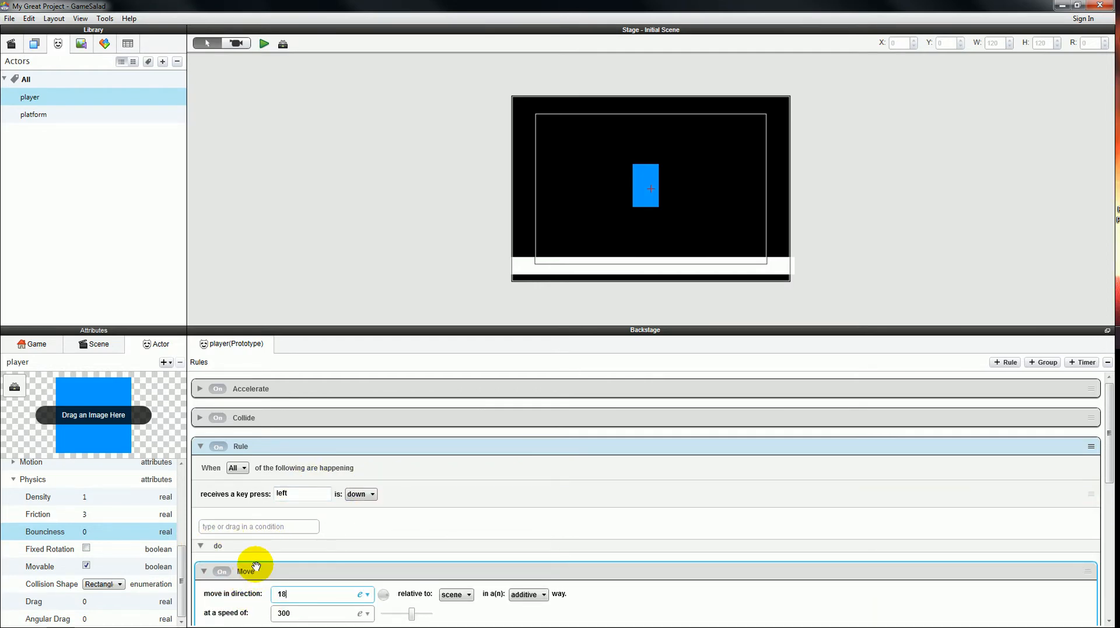
{"action": "left_click", "coordinate": [412, 538]}
Preview the scene and test moving the player left and right, then return to the editor.
{"action": "left_click", "coordinate": [264, 52]}
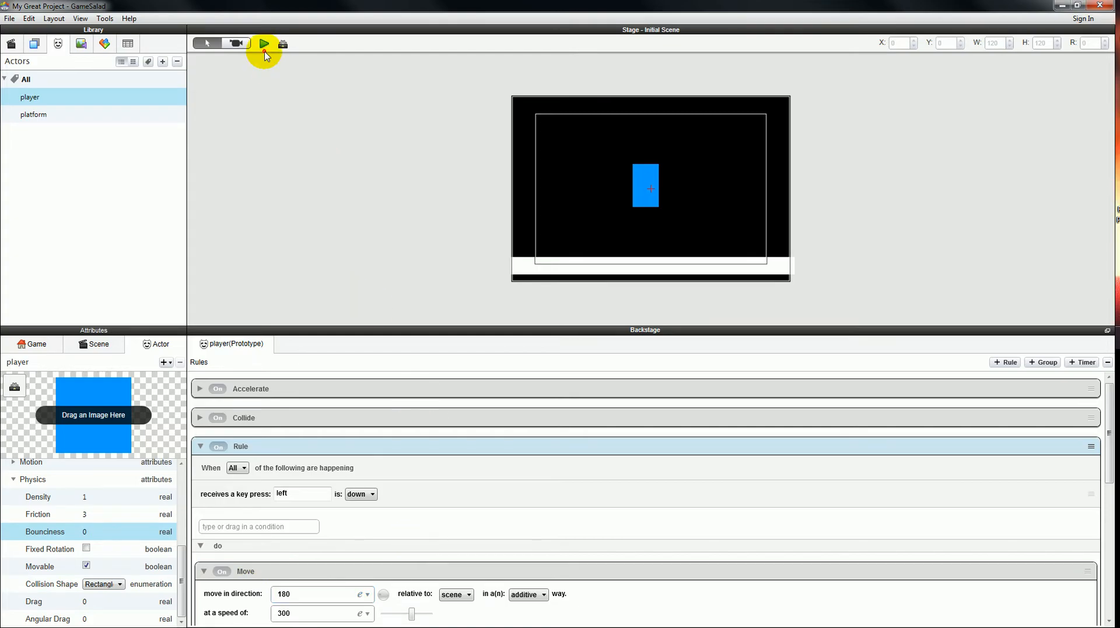
{"action": "key", "text": "Left"}
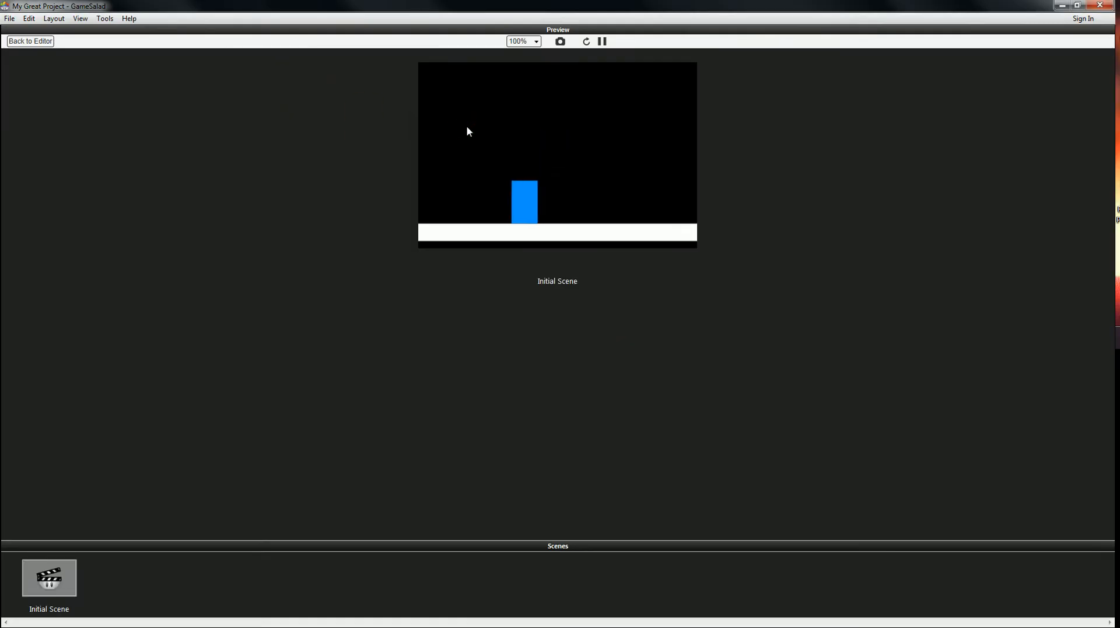
{"action": "key", "text": "Right"}
{"action": "key", "text": "Left"}
{"action": "key", "text": "Right"}
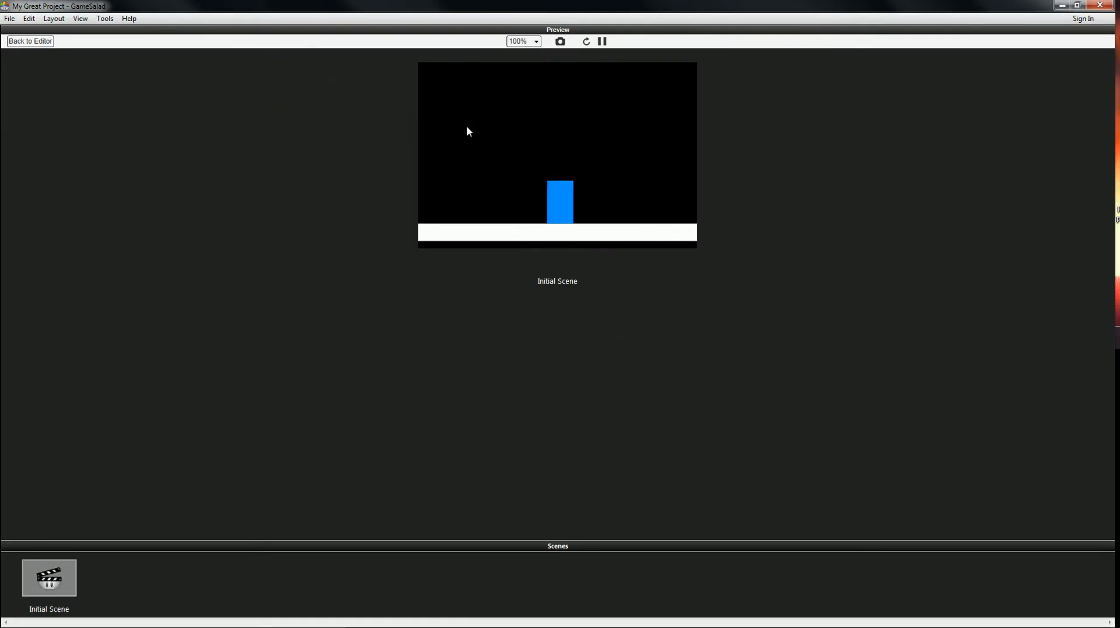
{"action": "key", "text": "Left"}
{"action": "left_click", "coordinate": [30, 41]}
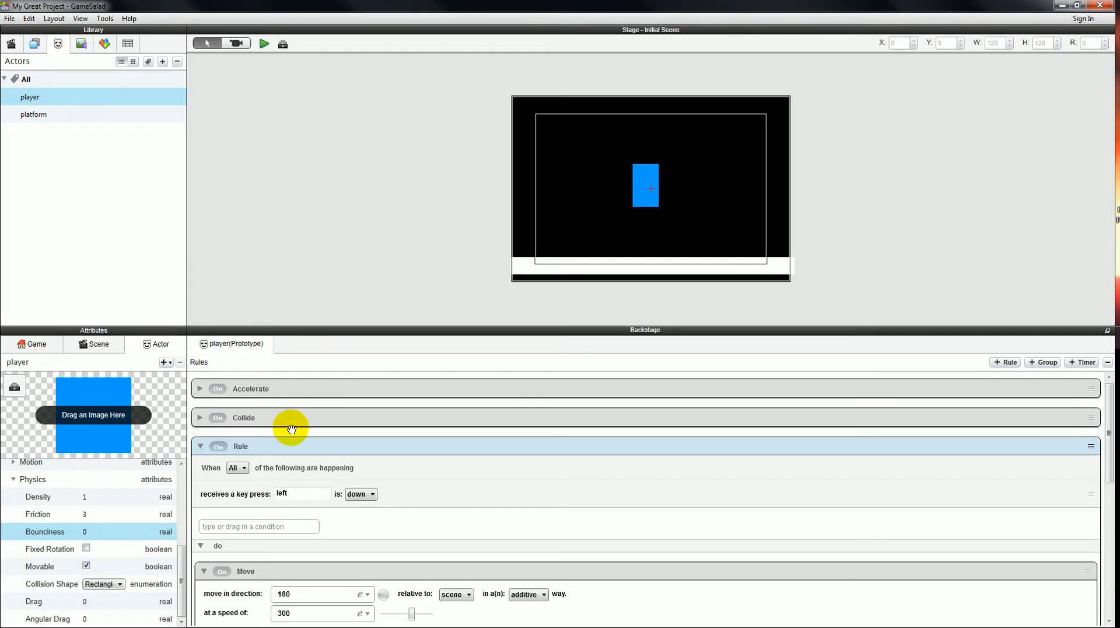
Collapse both movement rules and add a third player rule with the condition that the up key is down.
{"action": "left_click", "coordinate": [201, 447]}
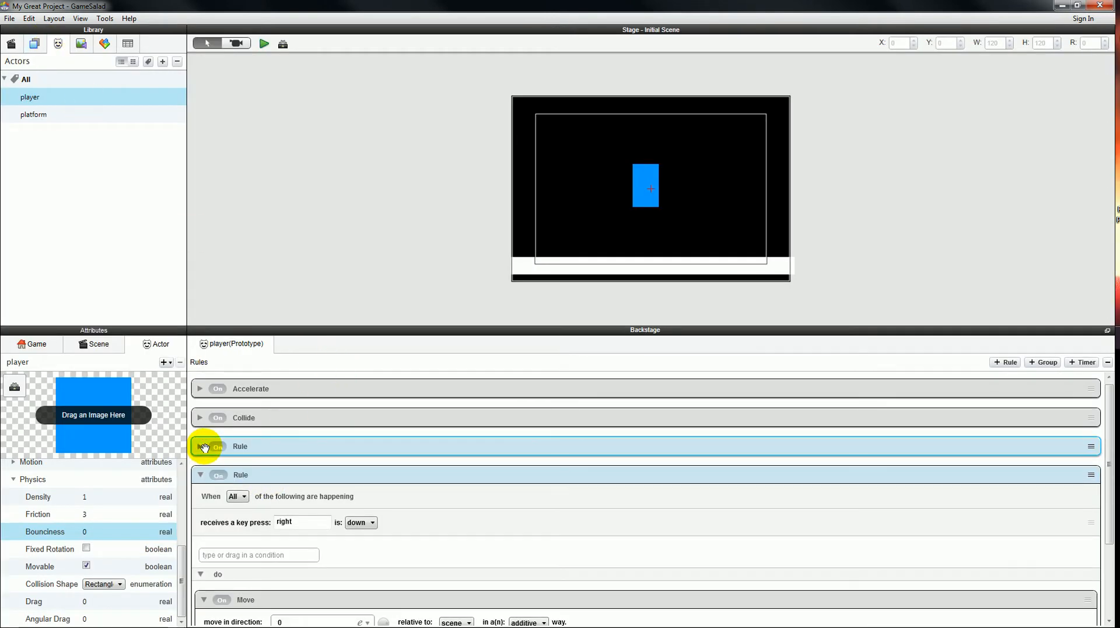
{"action": "left_click", "coordinate": [200, 476]}
{"action": "left_click", "coordinate": [207, 505]}
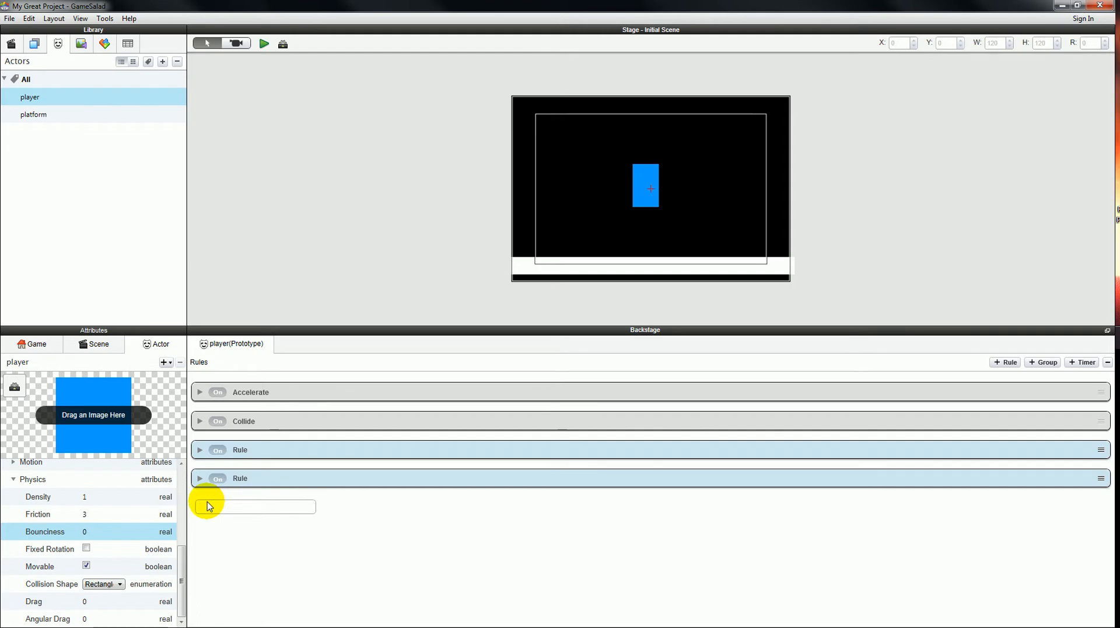
{"action": "type", "text": "ru"}
{"action": "key", "text": "Return"}
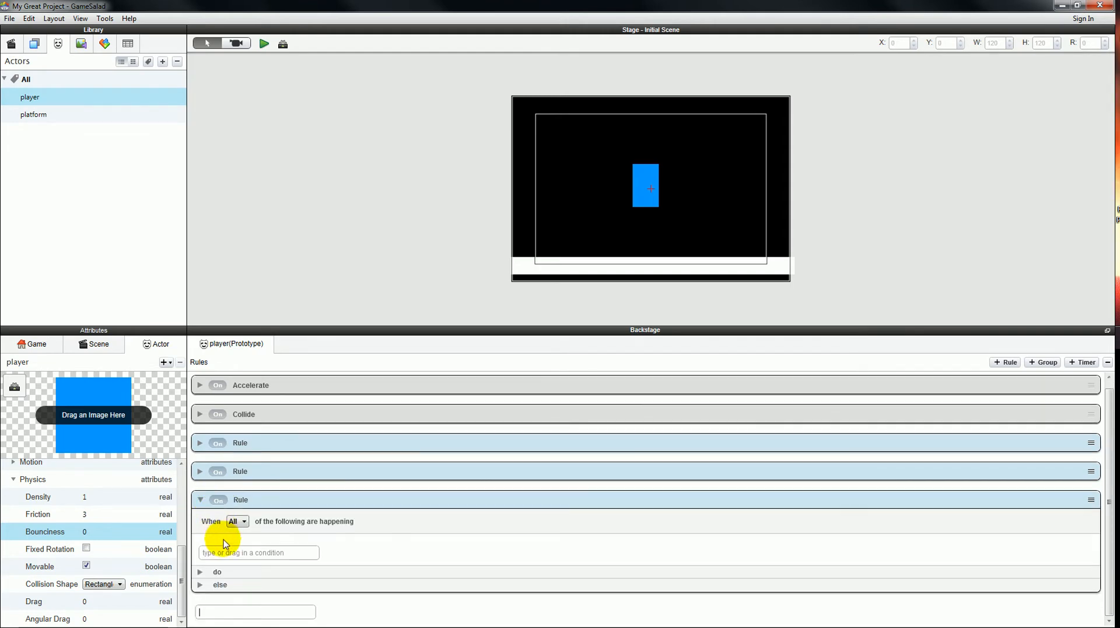
{"action": "left_click", "coordinate": [222, 551]}
{"action": "type", "text": "key"}
{"action": "key", "text": "Return"}
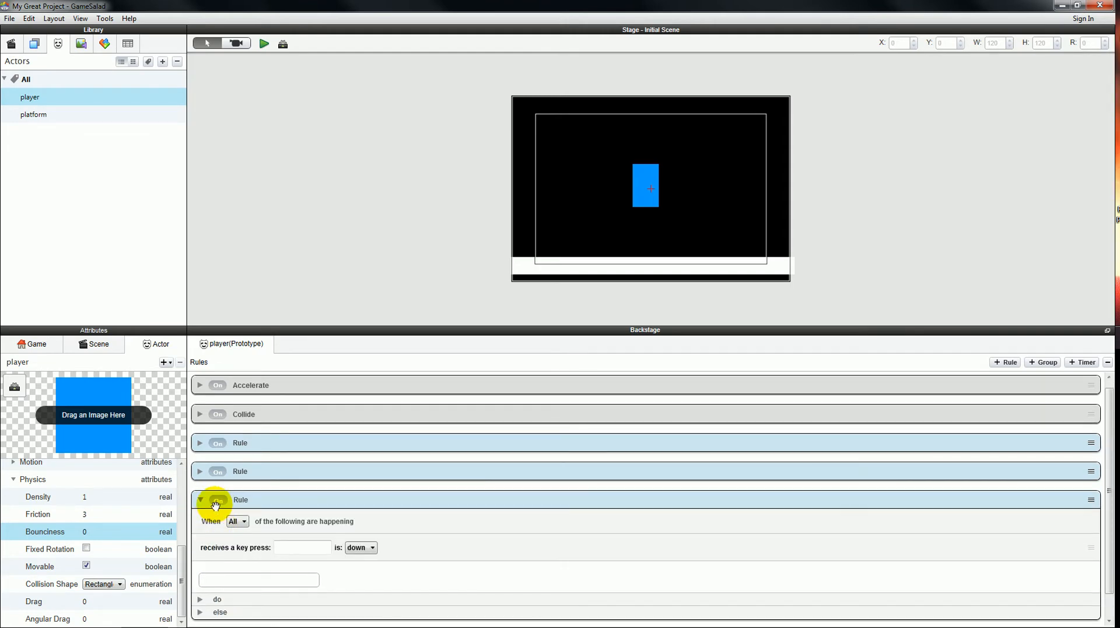
{"action": "left_click", "coordinate": [291, 547]}
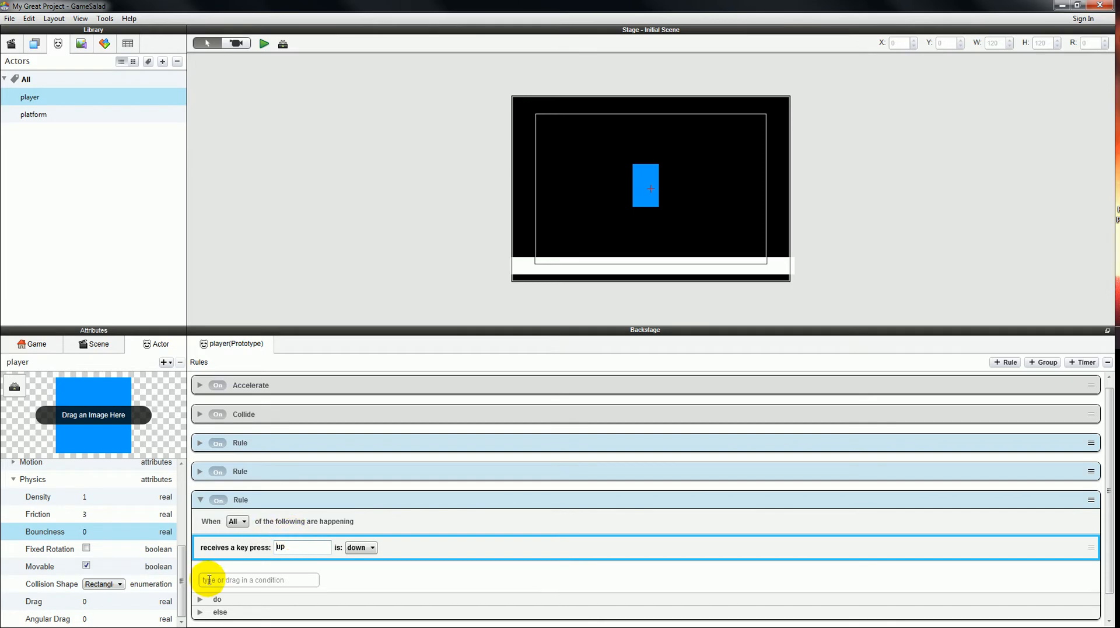
Add a Change Velocity behavior to the do section of the up-key rule.
{"action": "left_click", "coordinate": [201, 599]}
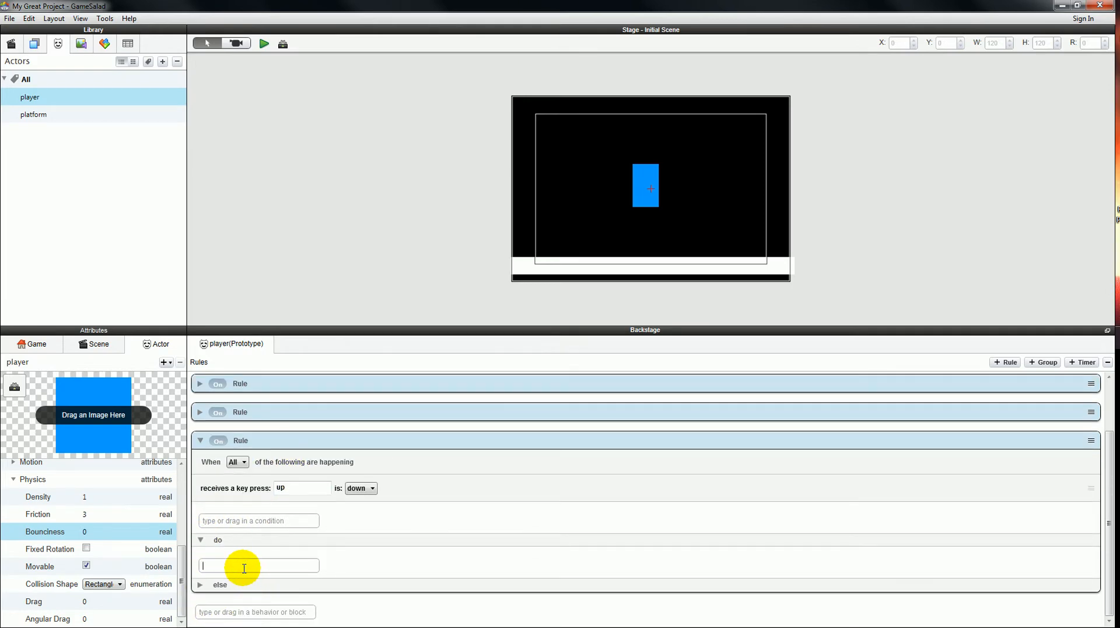
{"action": "type", "text": "chan"}
{"action": "key", "text": "Down"}
{"action": "key", "text": "Down"}
{"action": "key", "text": "Down"}
{"action": "key", "text": "Down"}
{"action": "key", "text": "Down"}
{"action": "key", "text": "Down"}
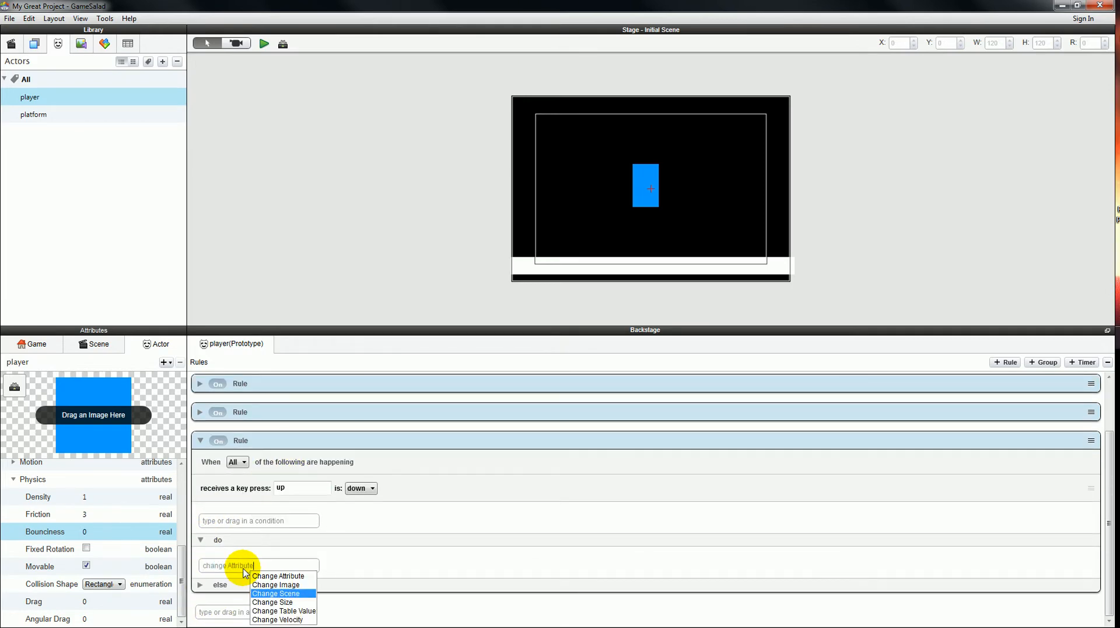
{"action": "key", "text": "Up"}
{"action": "key", "text": "Return"}
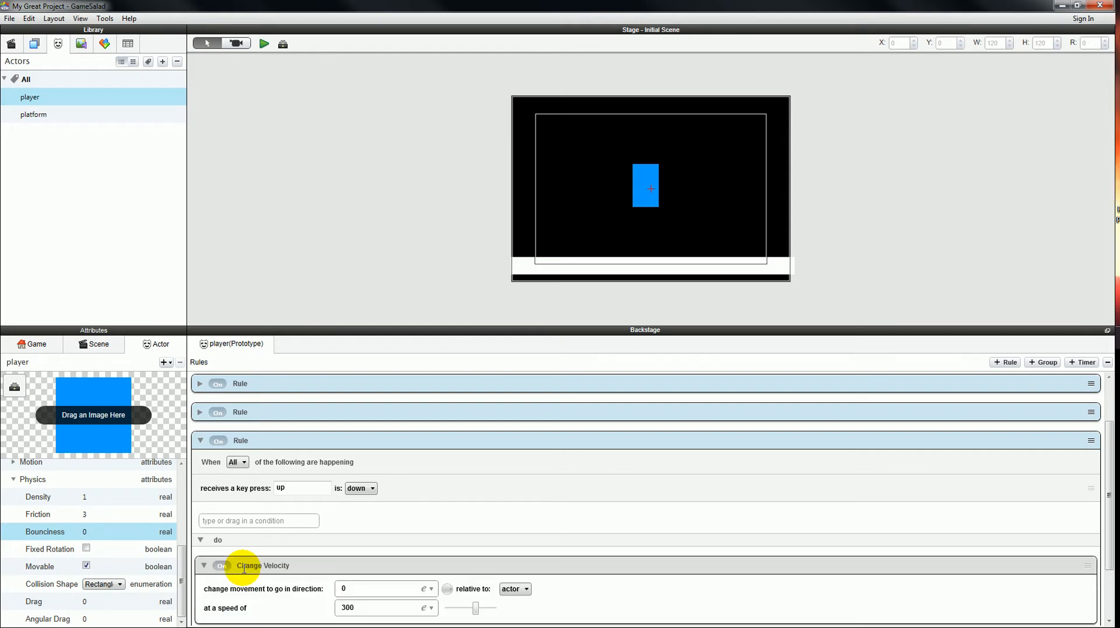
Set Change Velocity to direction 90 relative to the scene at a speed of 150, and preview the scene.
{"action": "left_click", "coordinate": [344, 588]}
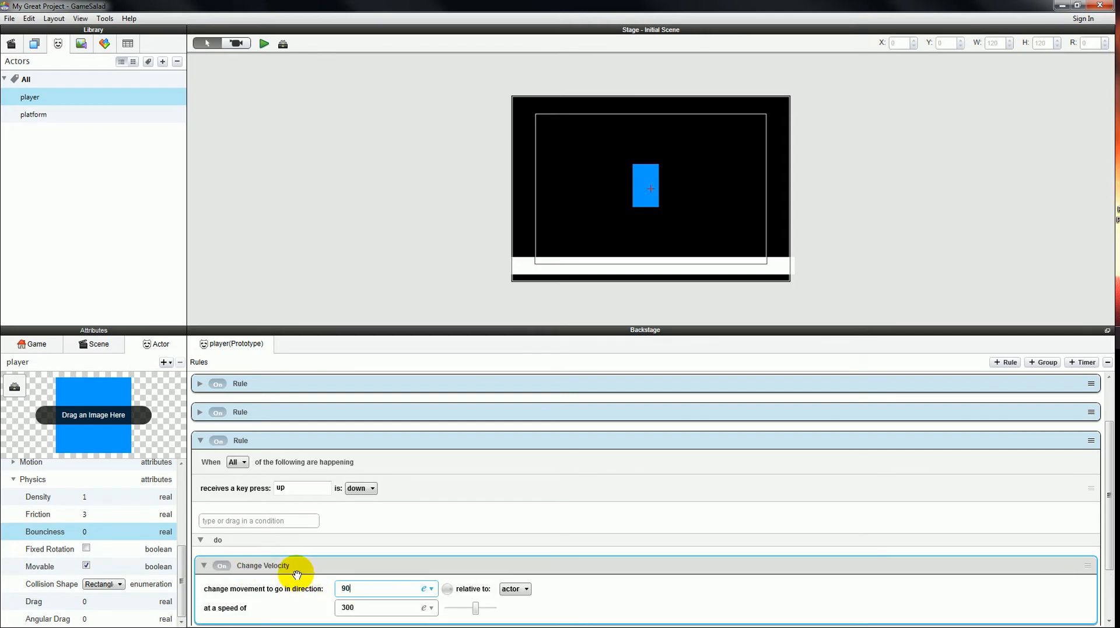
{"action": "left_click", "coordinate": [512, 592]}
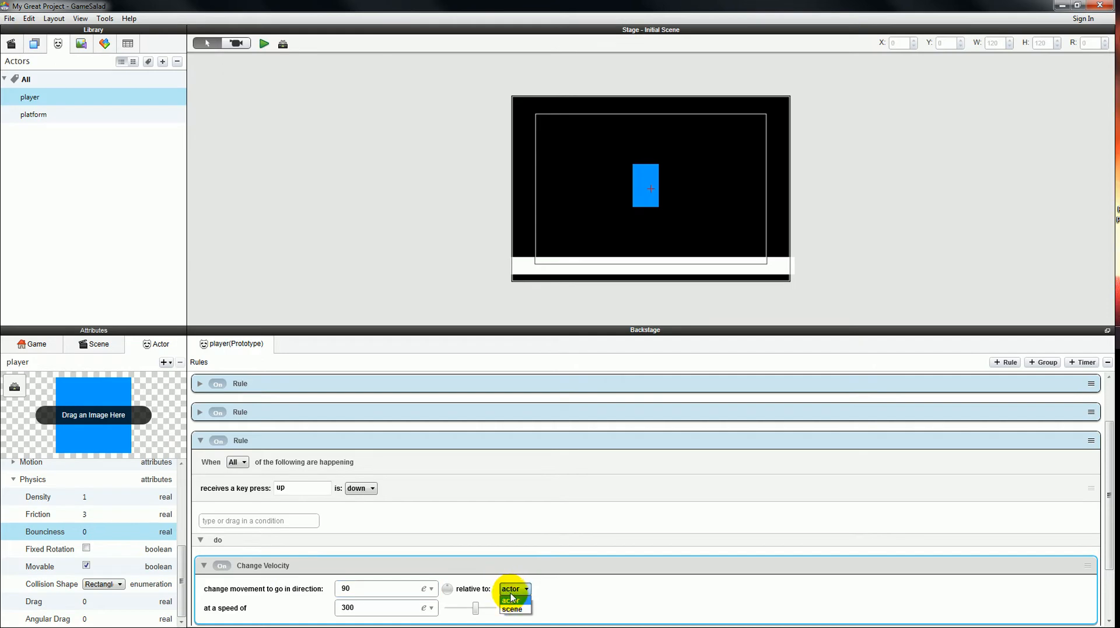
{"action": "left_click", "coordinate": [511, 606]}
{"action": "key", "text": "Tab"}
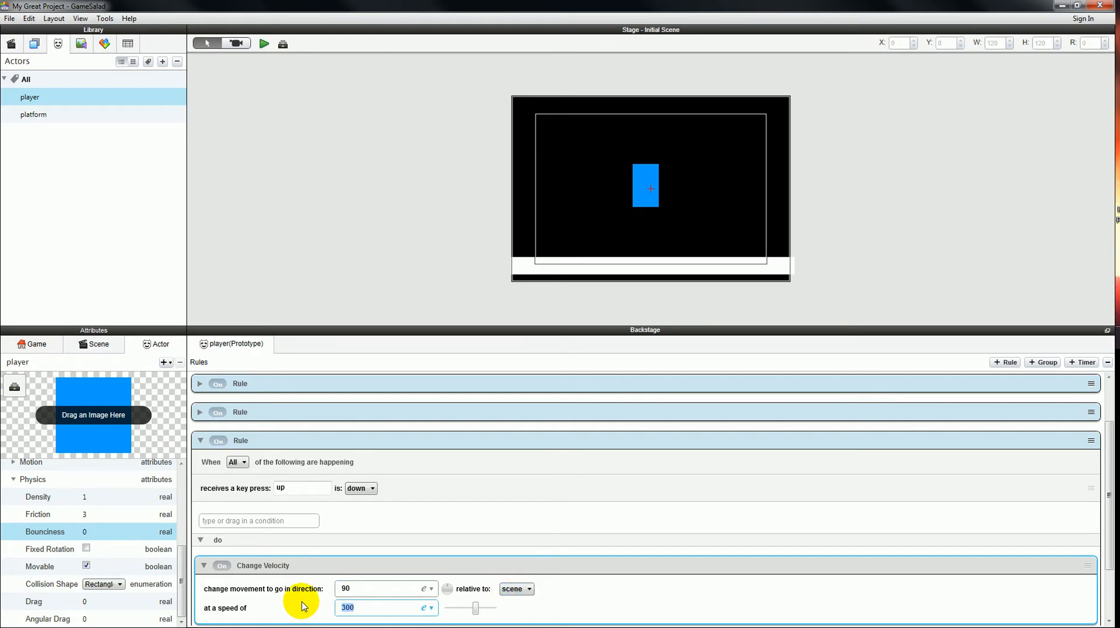
{"action": "left_click", "coordinate": [567, 517]}
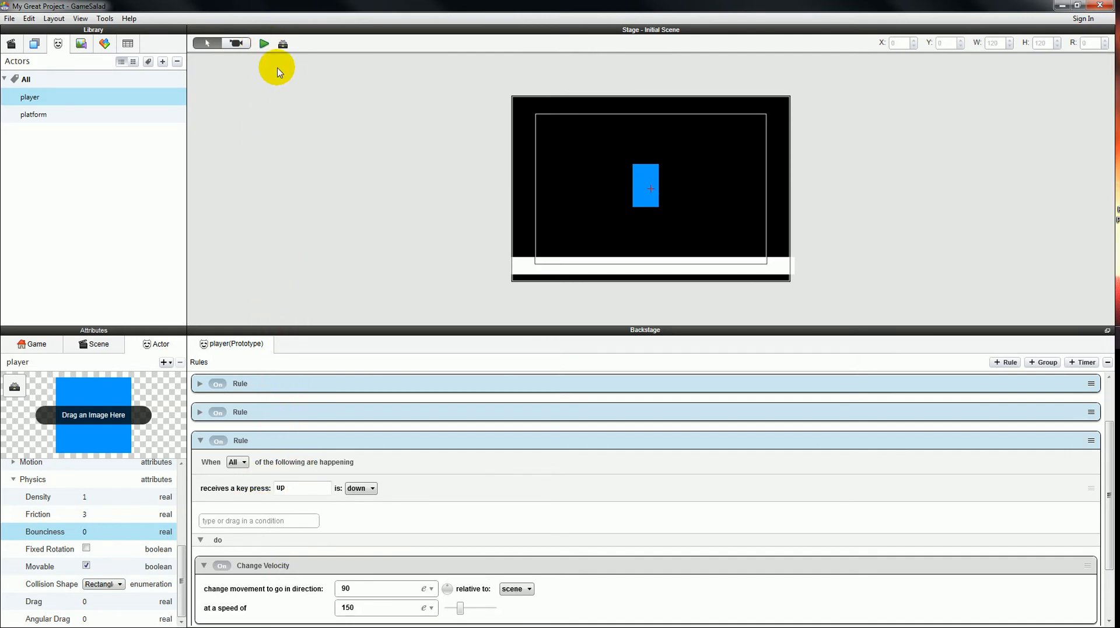
{"action": "left_click", "coordinate": [264, 45]}
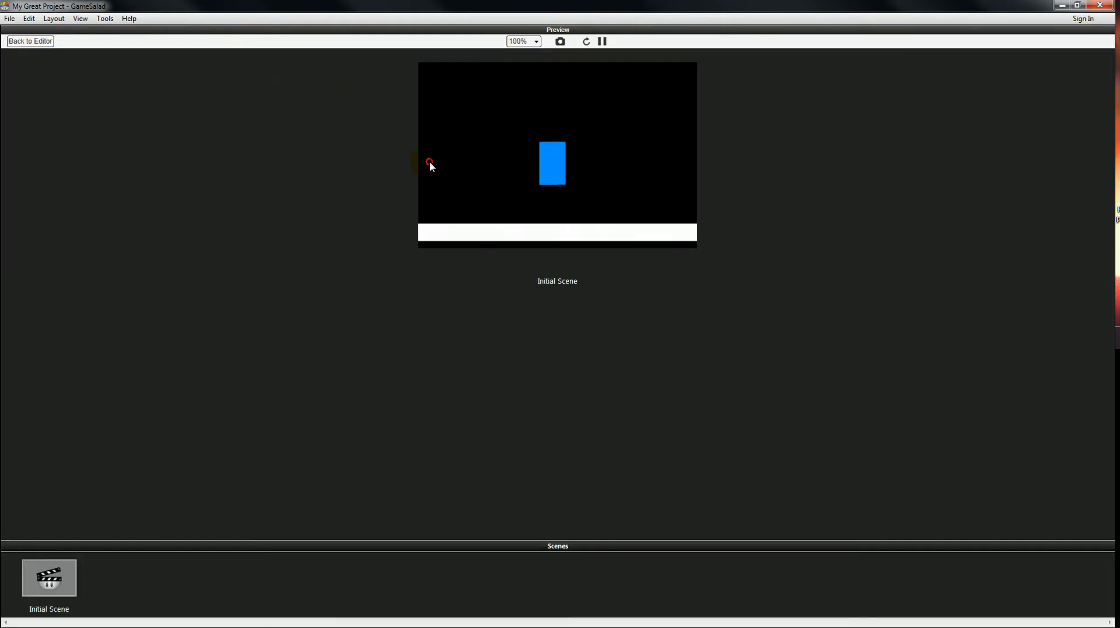
Test jumping and moving the player left and right in the preview, including repeated mid-air jumps, and return to the editor.
{"action": "key", "text": "space"}
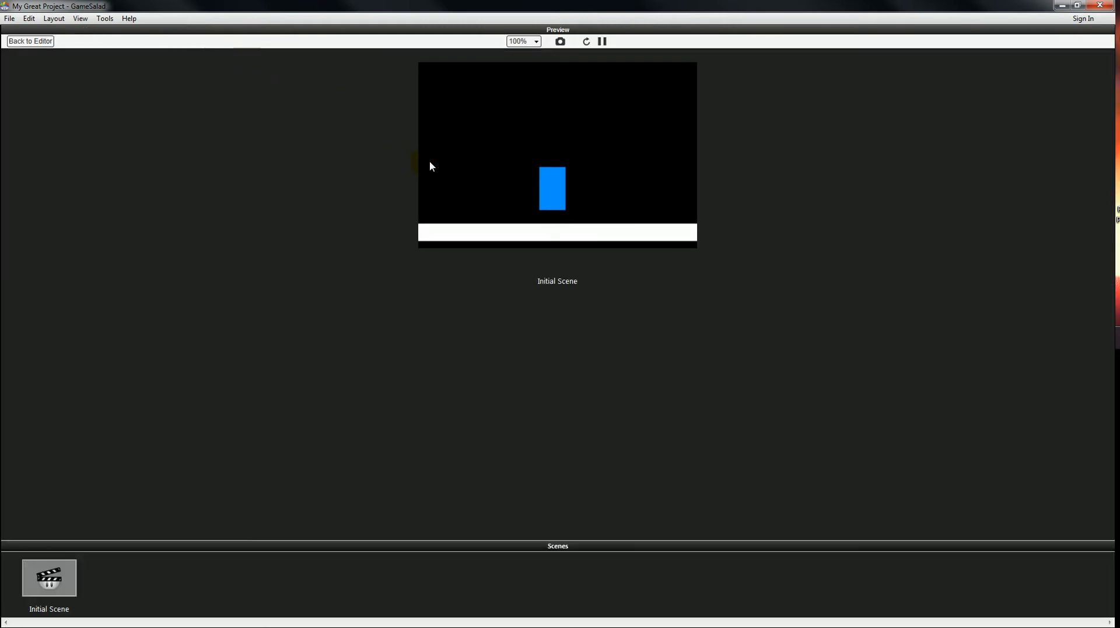
{"action": "key", "text": "space"}
{"action": "key", "text": "space"}
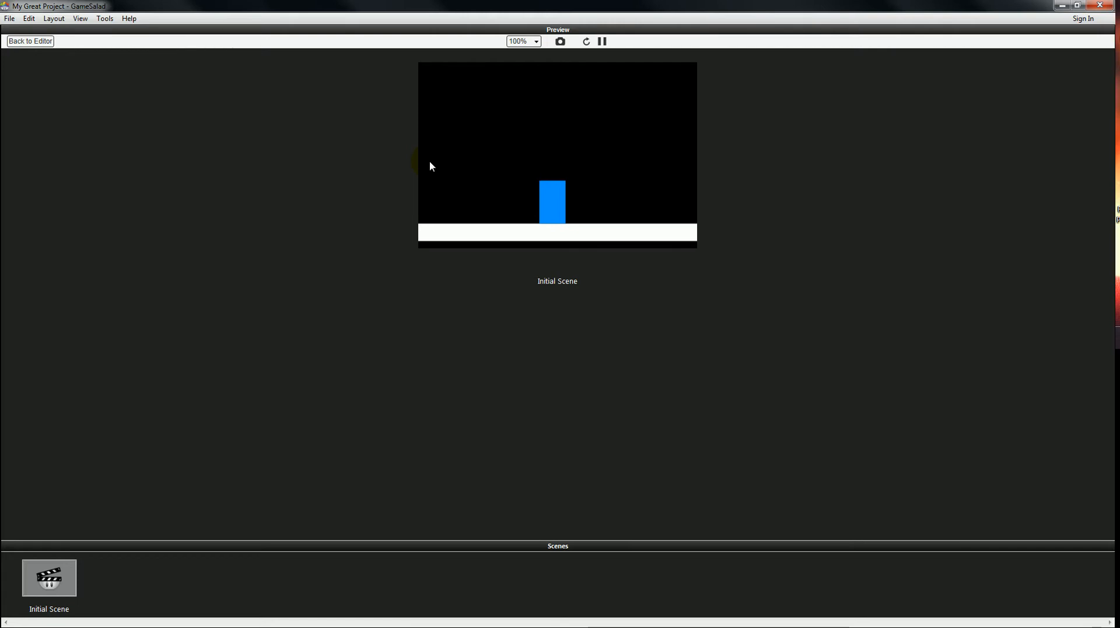
{"action": "key", "text": "Up"}
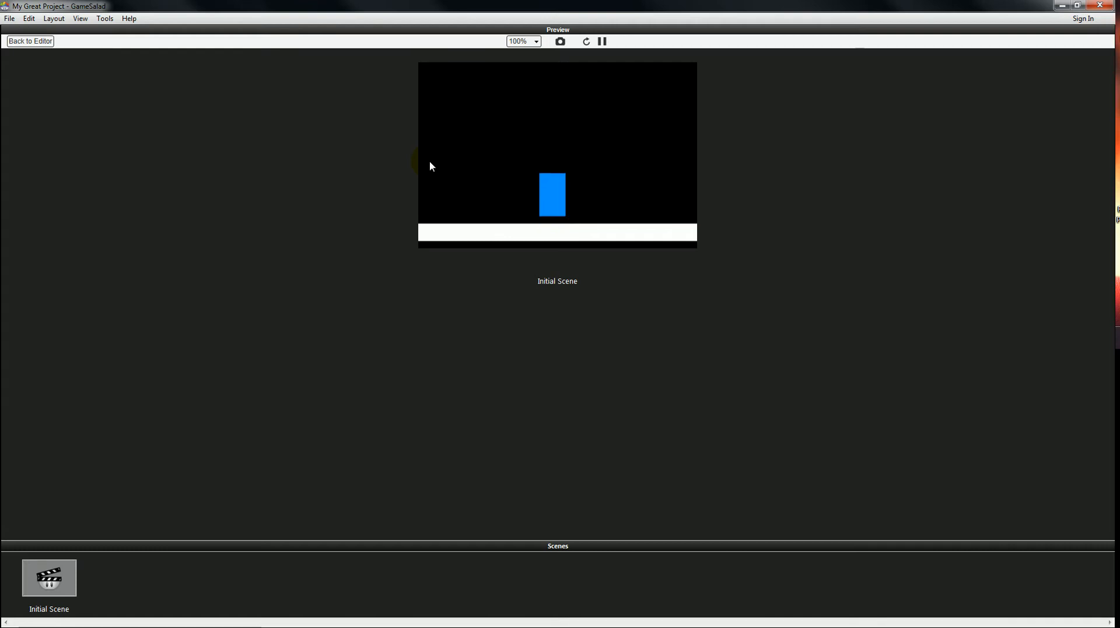
{"action": "key", "text": "Left"}
{"action": "key", "text": "Right"}
{"action": "key", "text": "Right"}
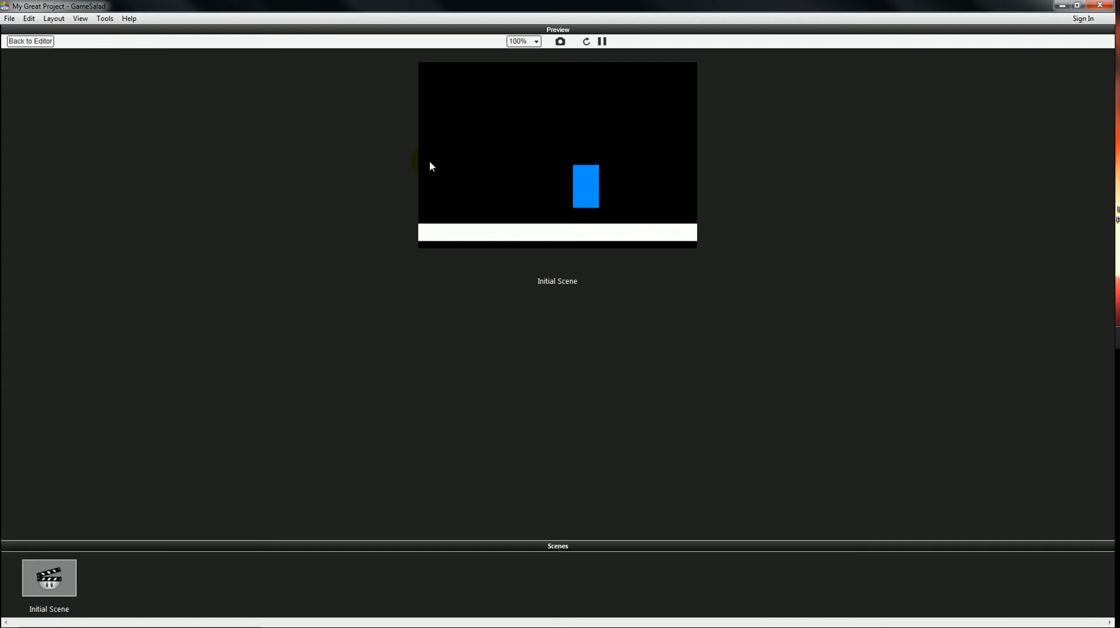
{"action": "key", "text": "Left"}
{"action": "key", "text": "Right"}
{"action": "key", "text": "Left"}
{"action": "key", "text": "Right"}
{"action": "key", "text": "Left"}
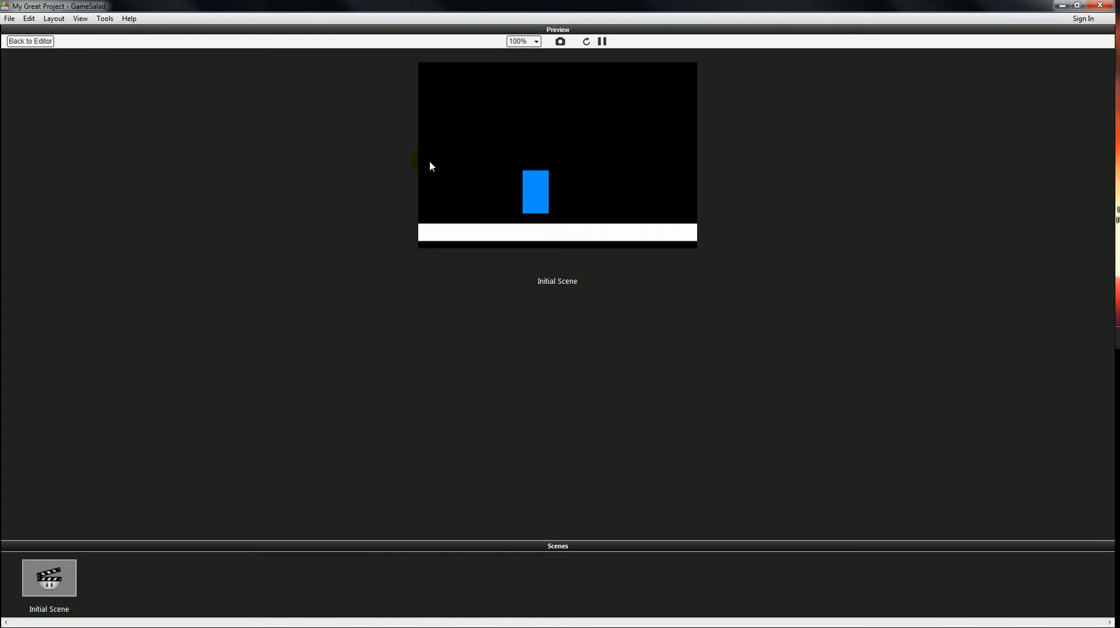
{"action": "key", "text": "Left"}
{"action": "key", "text": "Right"}
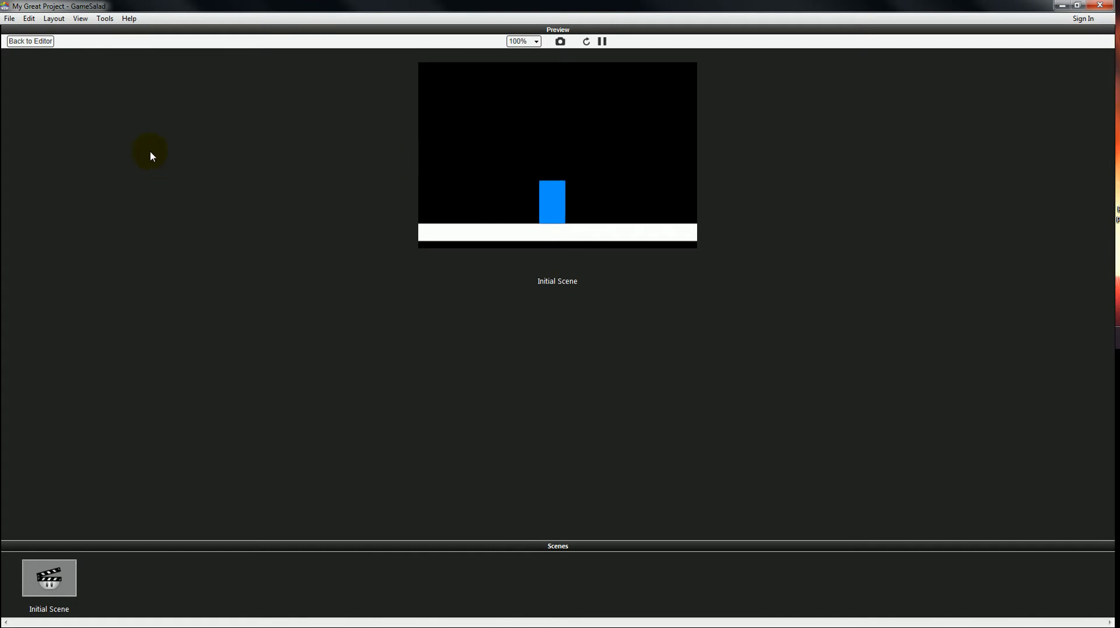
{"action": "left_click", "coordinate": [31, 41]}
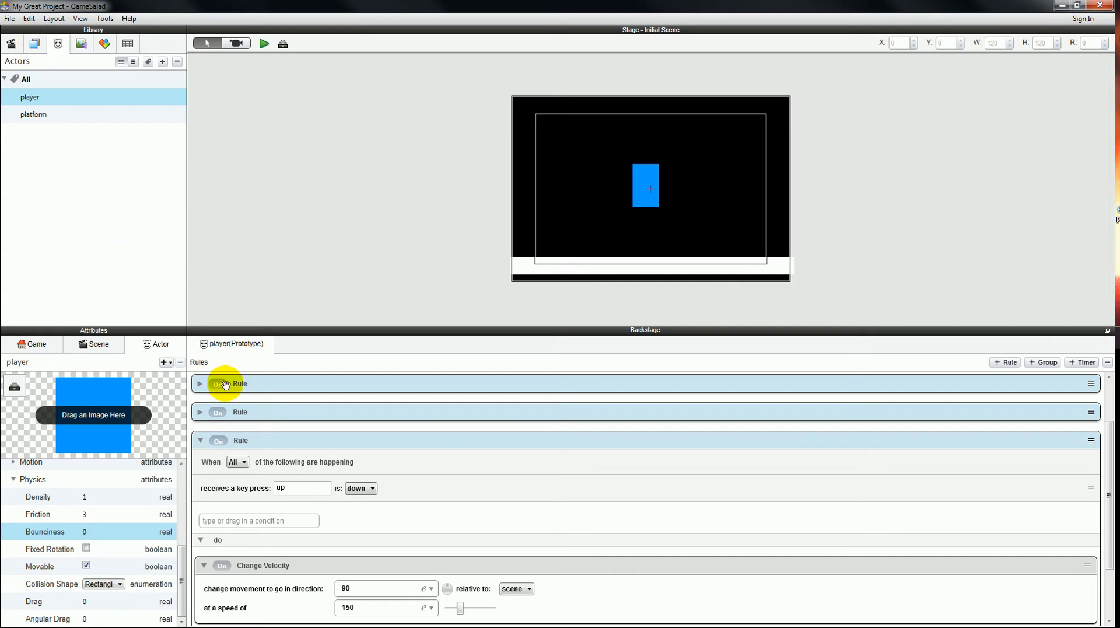
Add a collision condition to the up-key rule requiring the player to overlap or collide with an actor of type platform.
{"action": "scroll", "coordinate": [266, 506], "scroll_direction": "down", "scroll_amount": 3}
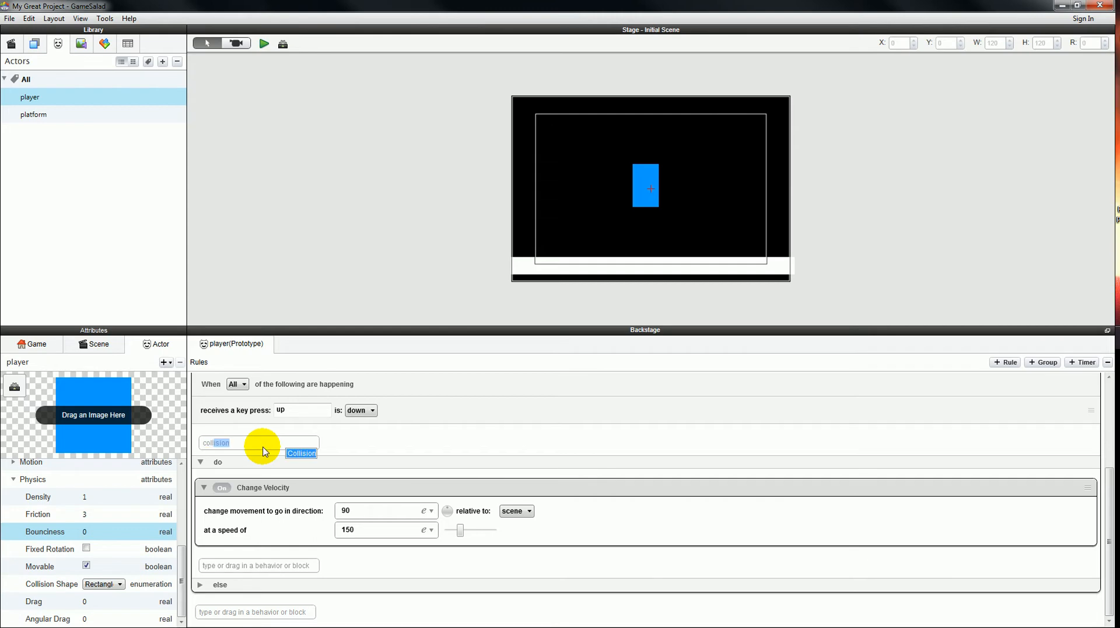
{"action": "key", "text": "Return"}
{"action": "left_click", "coordinate": [367, 438]}
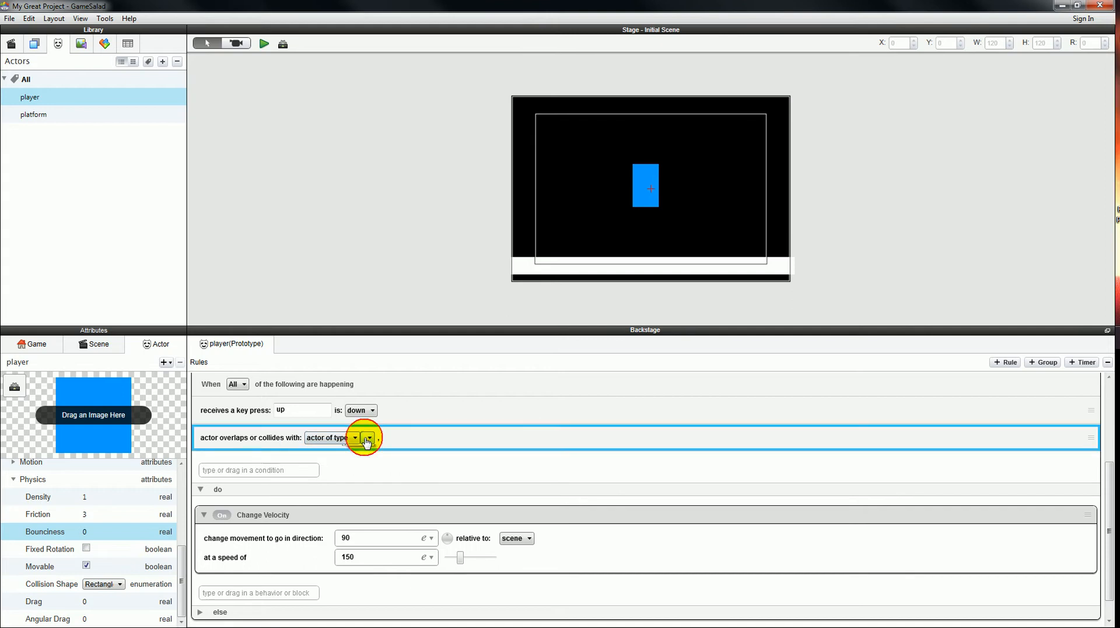
{"action": "left_click", "coordinate": [364, 460]}
{"action": "scroll", "coordinate": [360, 475], "scroll_direction": "up", "scroll_amount": 2}
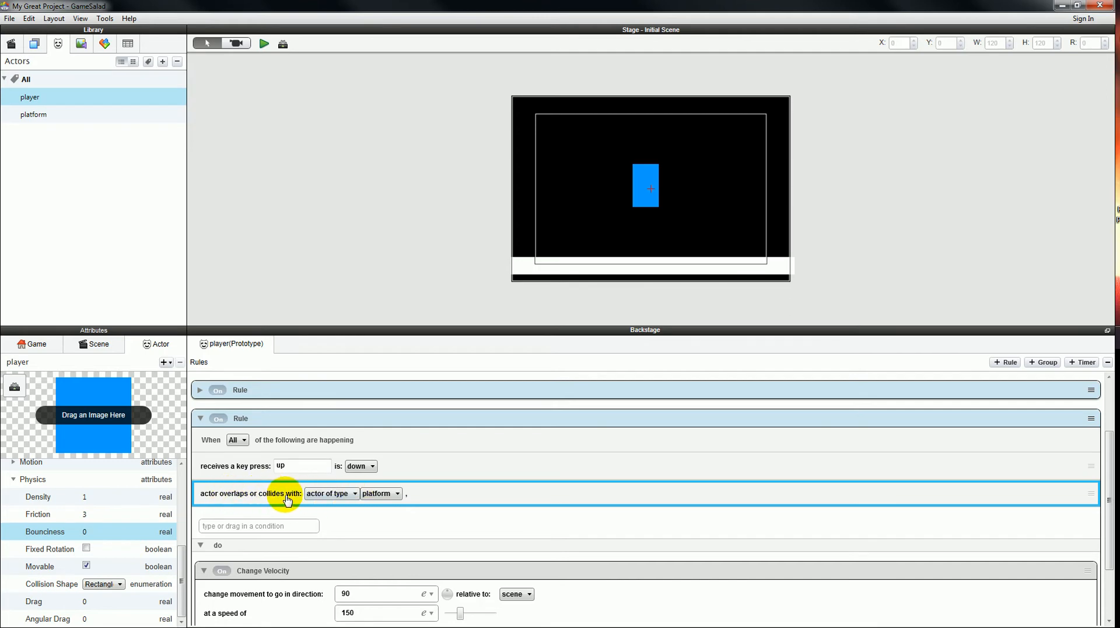
{"action": "scroll", "coordinate": [407, 538], "scroll_direction": "down", "scroll_amount": 3}
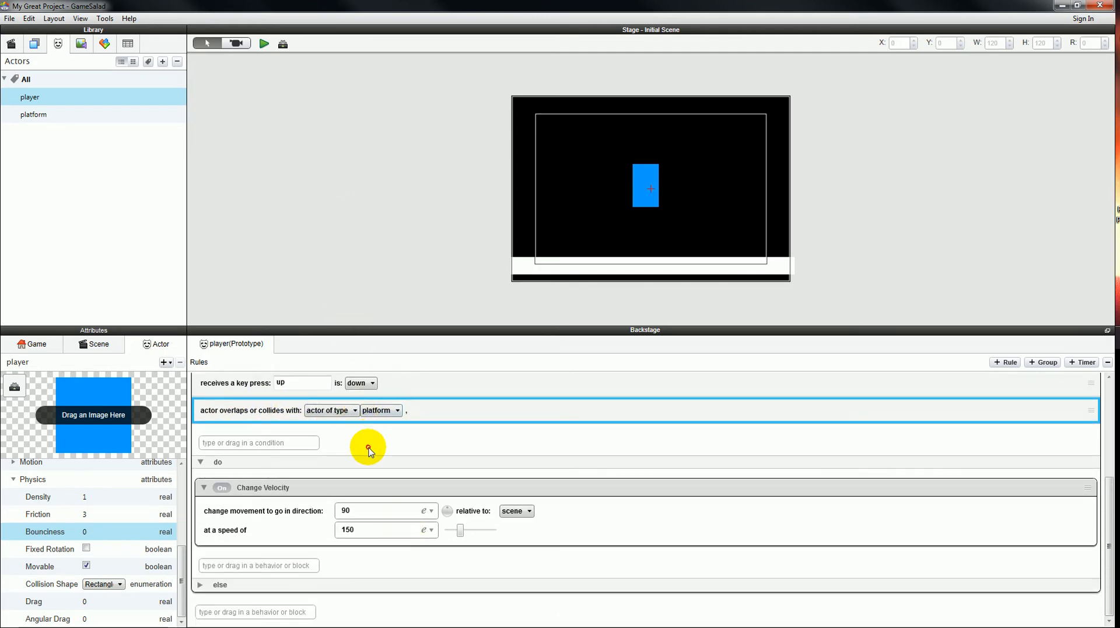
Preview the scene, test jumping combined with left and right movement, and return to the editor.
{"action": "left_click", "coordinate": [264, 43]}
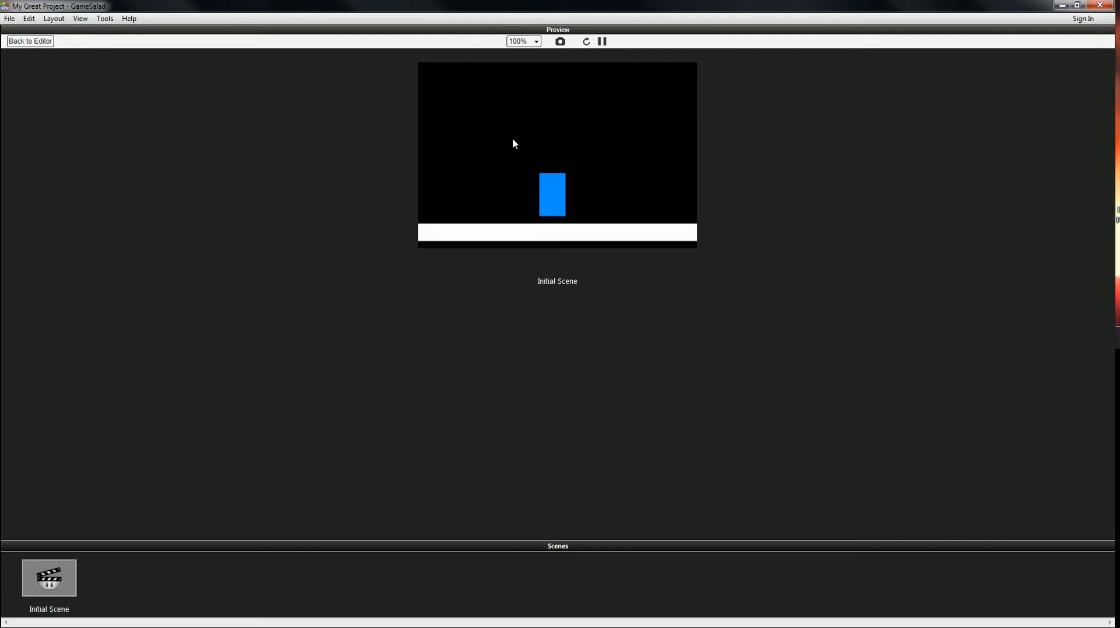
{"action": "key", "text": "Right"}
{"action": "key", "text": "Left"}
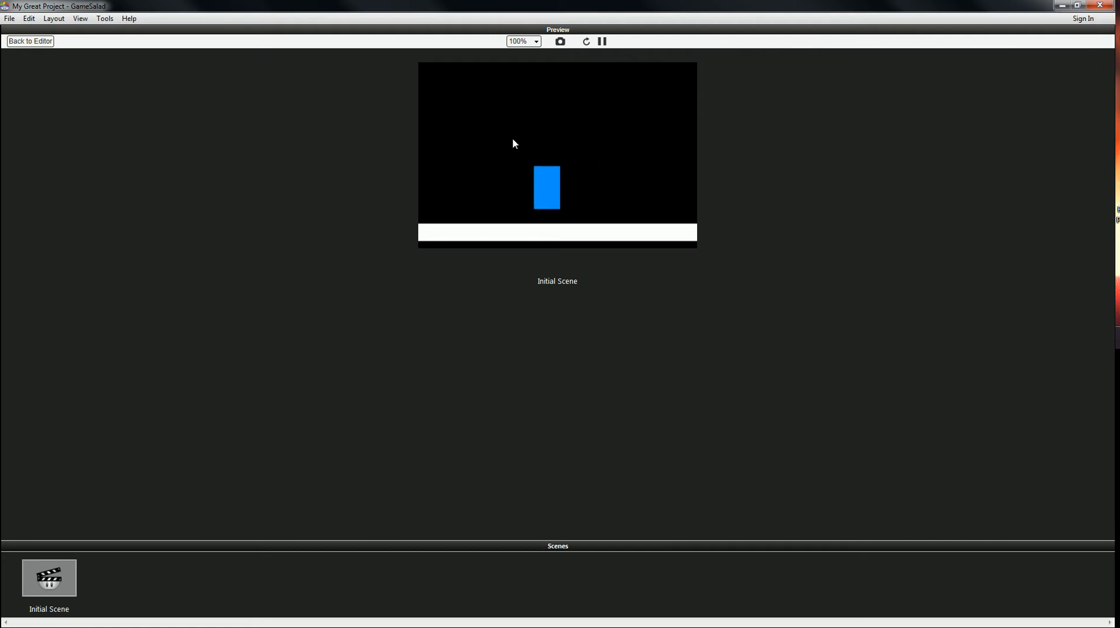
{"action": "key", "text": "Right"}
{"action": "left_click", "coordinate": [31, 42]}
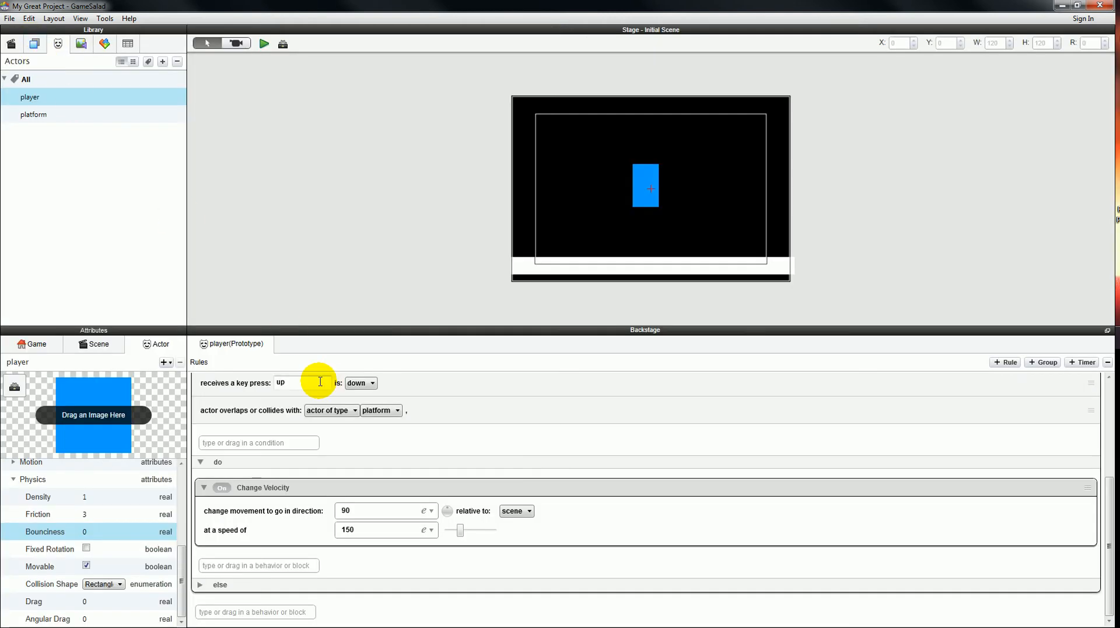
Replace the Move behavior in the left-key rule with a Constrain Attribute behavior.
{"action": "scroll", "coordinate": [278, 466], "scroll_direction": "up", "scroll_amount": 4}
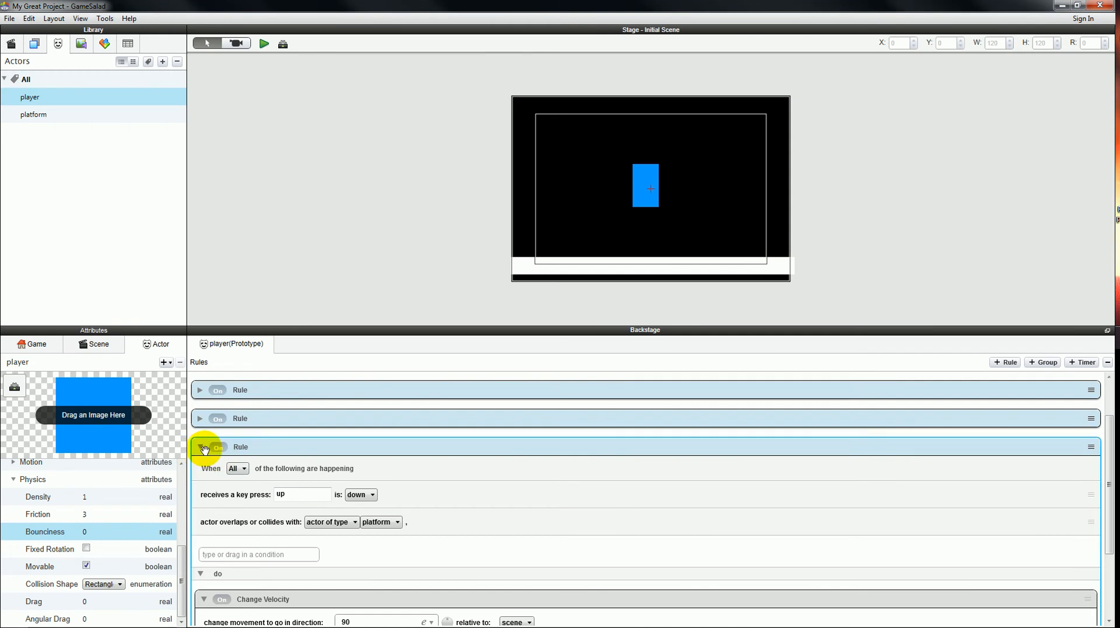
{"action": "left_click", "coordinate": [201, 447]}
{"action": "left_click", "coordinate": [200, 449]}
{"action": "scroll", "coordinate": [320, 471], "scroll_direction": "down", "scroll_amount": 3}
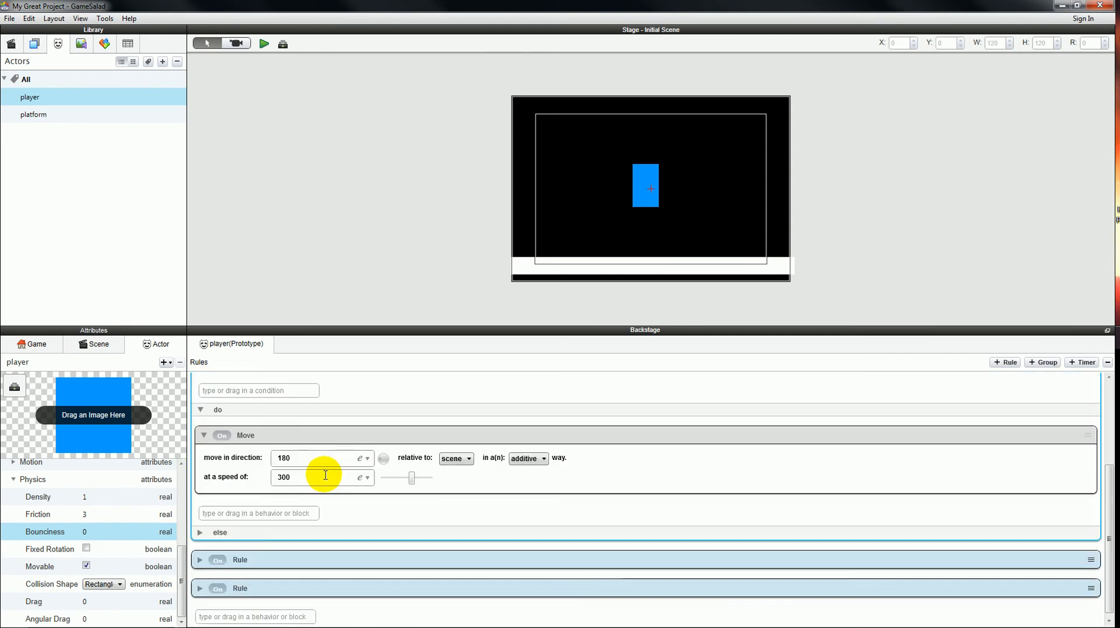
{"action": "left_click", "coordinate": [325, 442]}
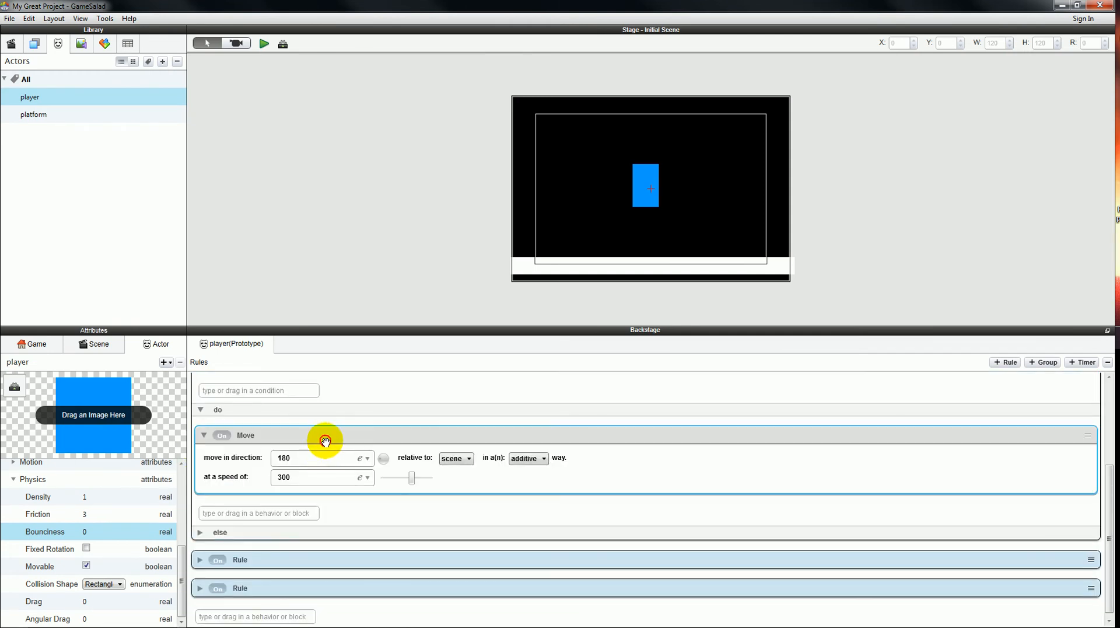
{"action": "key", "text": "Delete"}
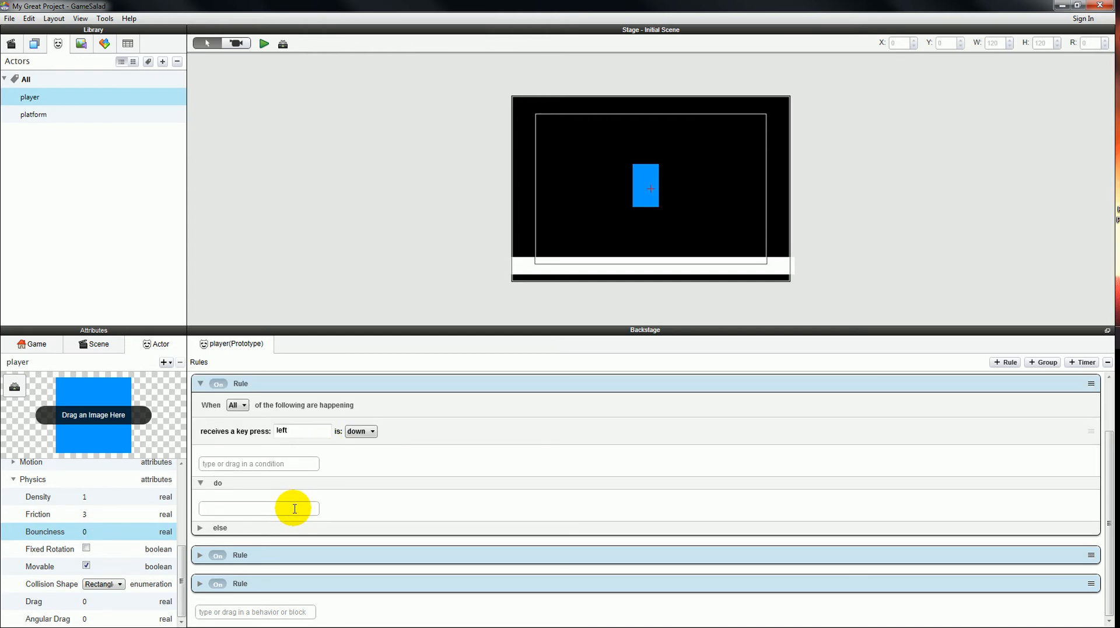
{"action": "type", "text": "constrain Attribute"}
{"action": "key", "text": "Return"}
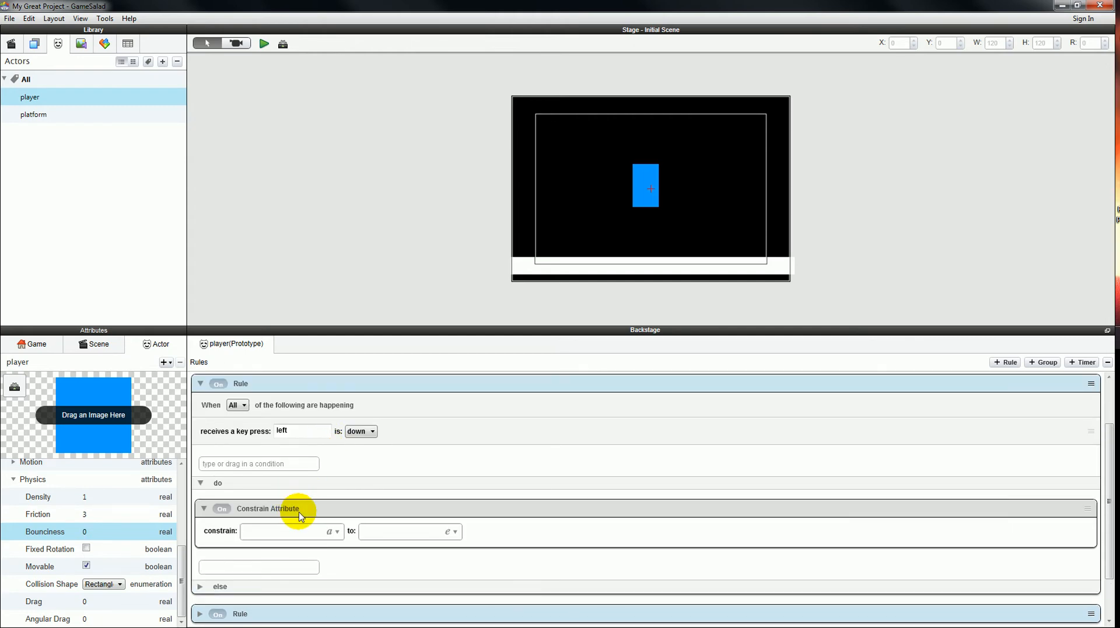
Expand the right-key rule and replace its Move behavior with a Constrain Attribute behavior.
{"action": "scroll", "coordinate": [274, 522], "scroll_direction": "down", "scroll_amount": 2}
{"action": "left_click", "coordinate": [200, 553]}
{"action": "scroll", "coordinate": [219, 547], "scroll_direction": "down", "scroll_amount": 4}
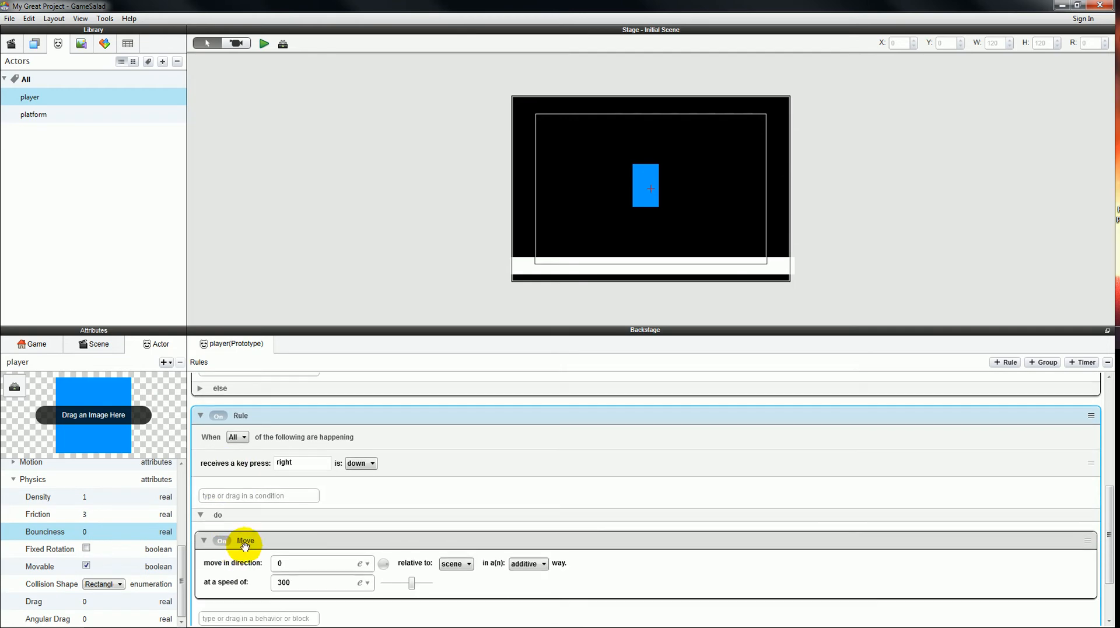
{"action": "left_click", "coordinate": [245, 543]}
{"action": "key", "text": "Delete"}
{"action": "left_click", "coordinate": [248, 539]}
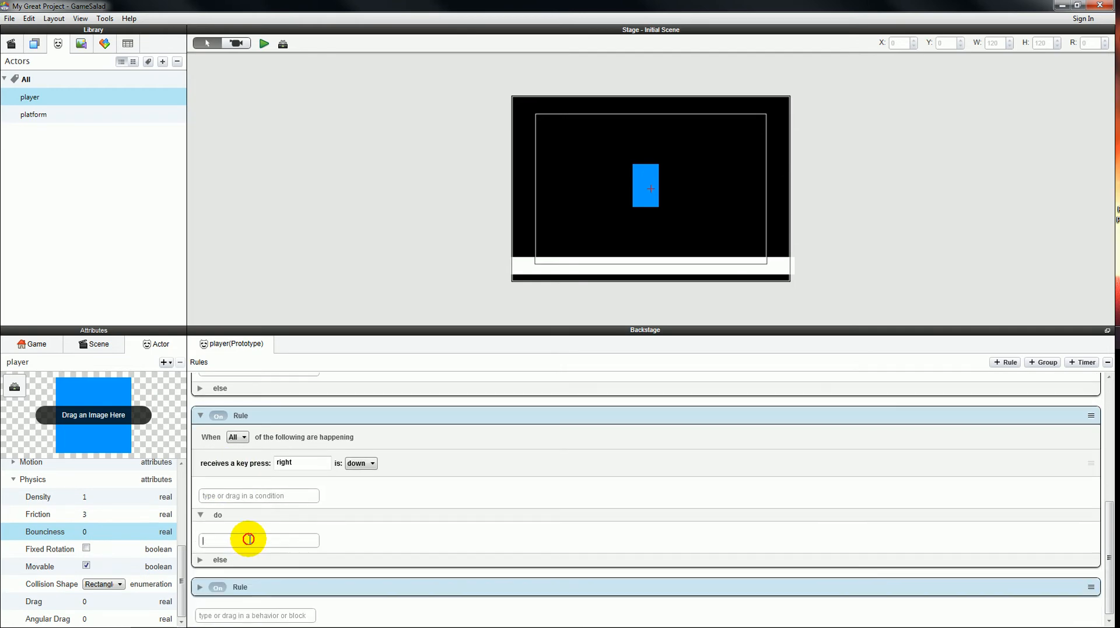
{"action": "type", "text": "con"}
{"action": "key", "text": "Return"}
Set the left-key rule's Constrain Attribute to target the player's Motion Linear Velocity X attribute.
{"action": "scroll", "coordinate": [249, 543], "scroll_direction": "up", "scroll_amount": 5}
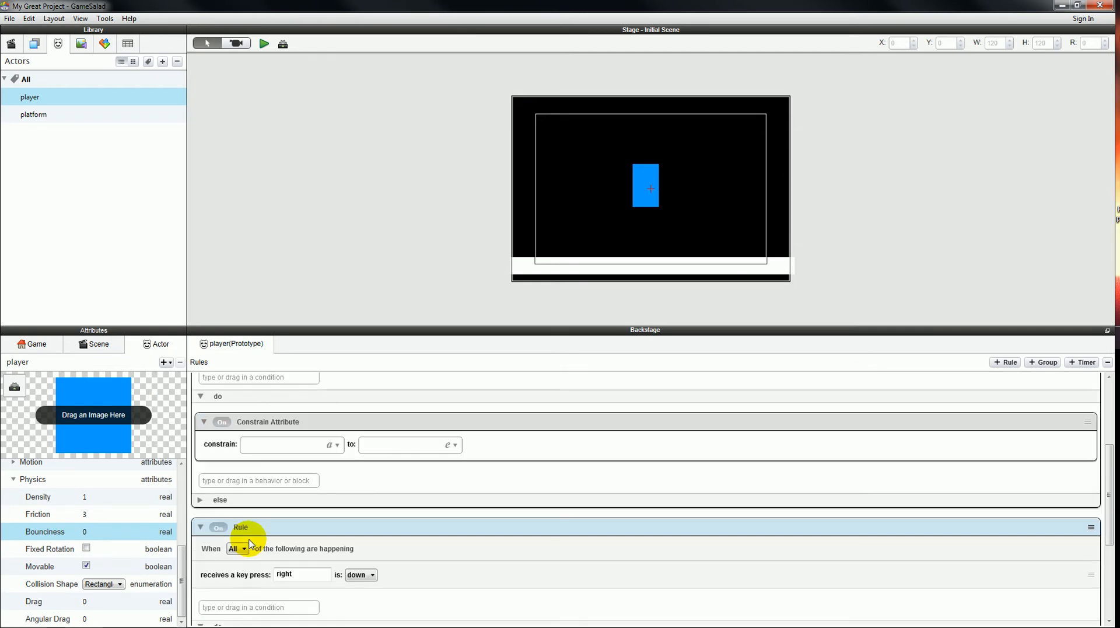
{"action": "scroll", "coordinate": [261, 521], "scroll_direction": "up", "scroll_amount": 1}
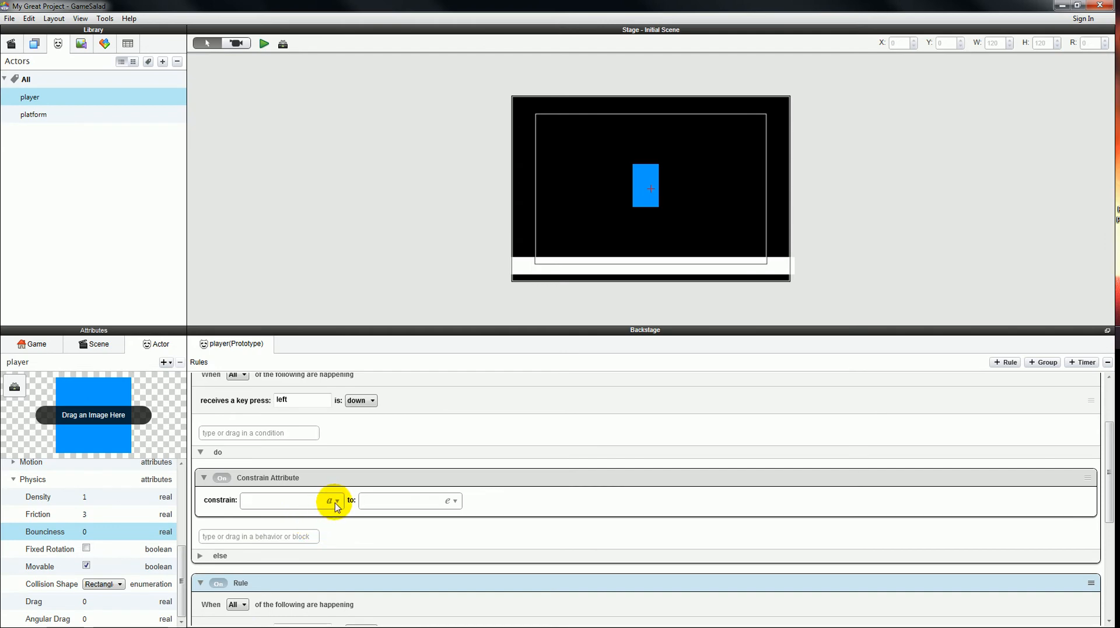
{"action": "left_click", "coordinate": [336, 505]}
{"action": "left_click_drag", "start_coordinate": [333, 501], "coordinate": [430, 229]}
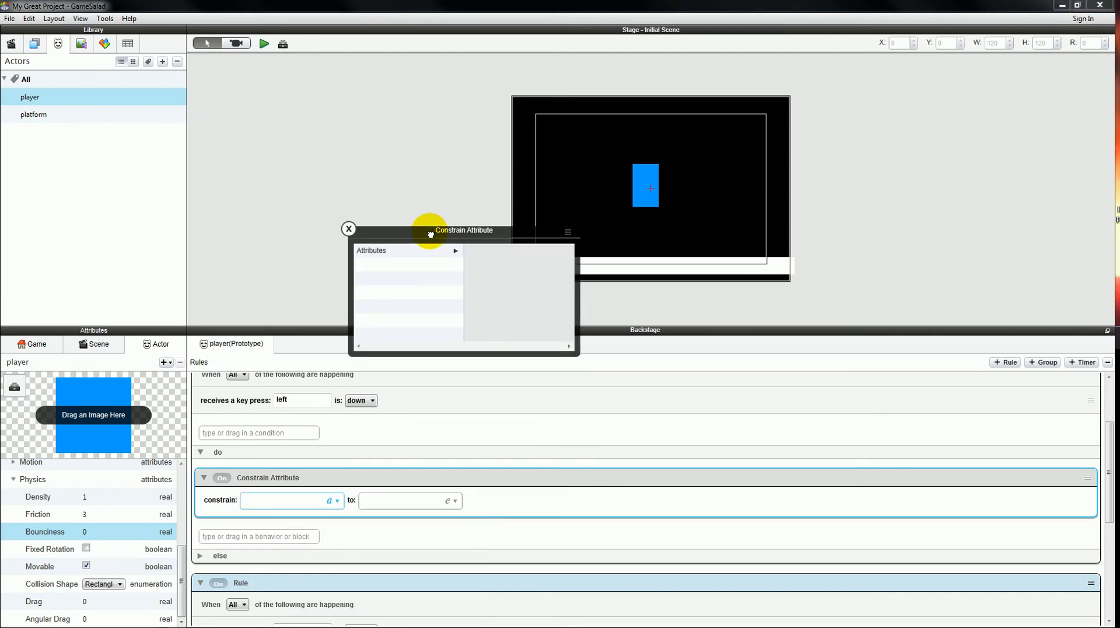
{"action": "left_click", "coordinate": [383, 253]}
{"action": "left_click", "coordinate": [475, 292]}
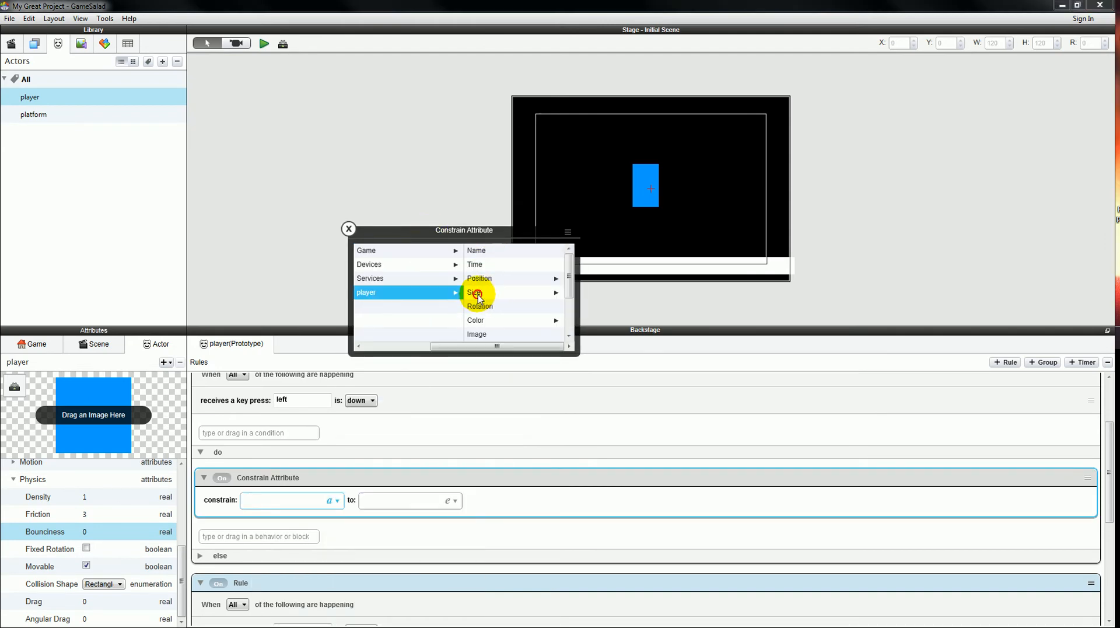
{"action": "scroll", "coordinate": [489, 314], "scroll_direction": "down", "scroll_amount": 2}
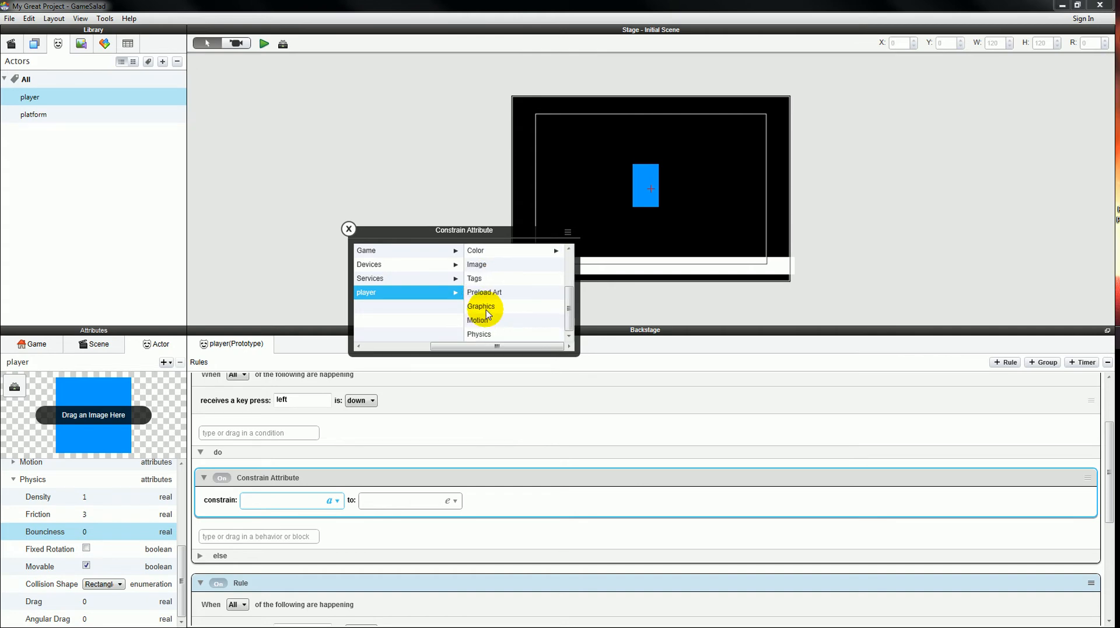
{"action": "left_click", "coordinate": [483, 321]}
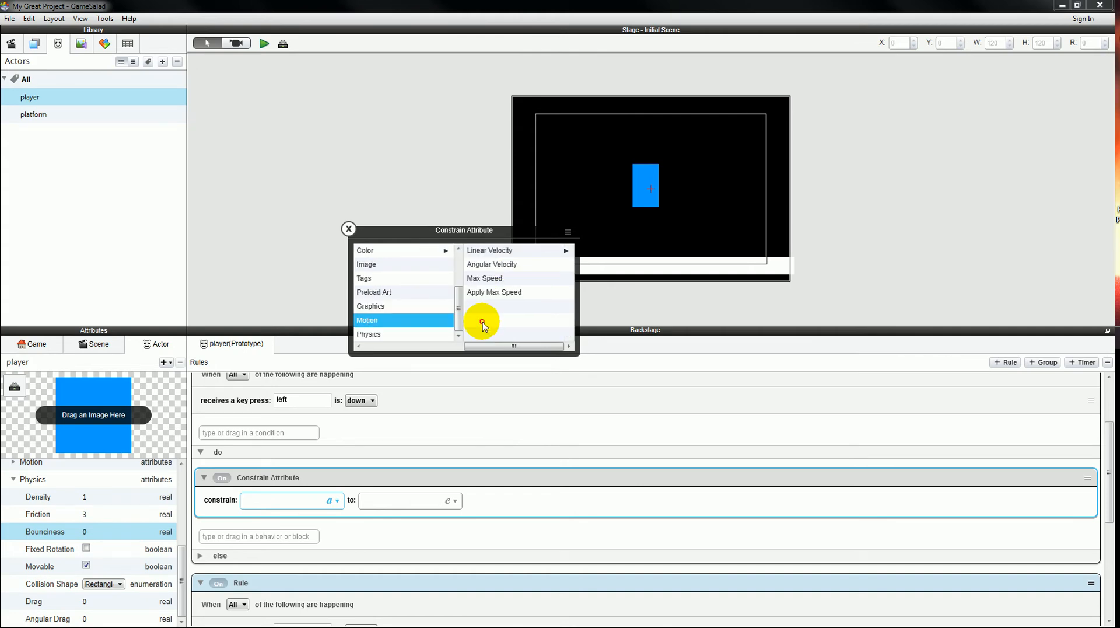
{"action": "left_click", "coordinate": [488, 252]}
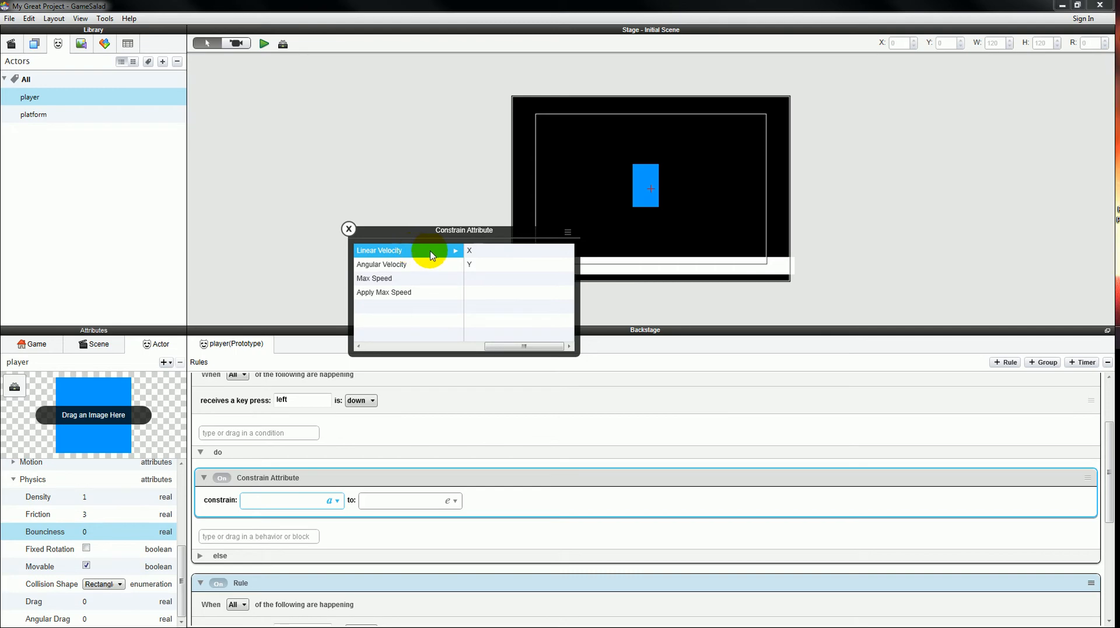
{"action": "left_click", "coordinate": [476, 254]}
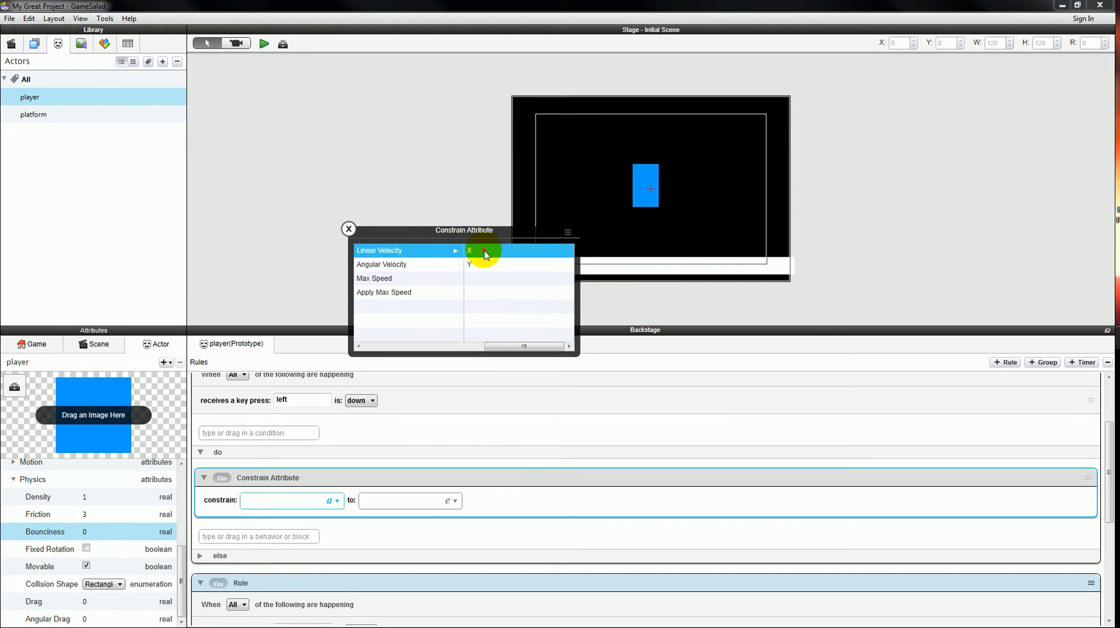
{"action": "left_click", "coordinate": [484, 255]}
Choose the player's Motion Linear Velocity X as the constrained attribute in the right-key rule.
{"action": "scroll", "coordinate": [379, 494], "scroll_direction": "down", "scroll_amount": 4}
{"action": "left_click", "coordinate": [334, 536]}
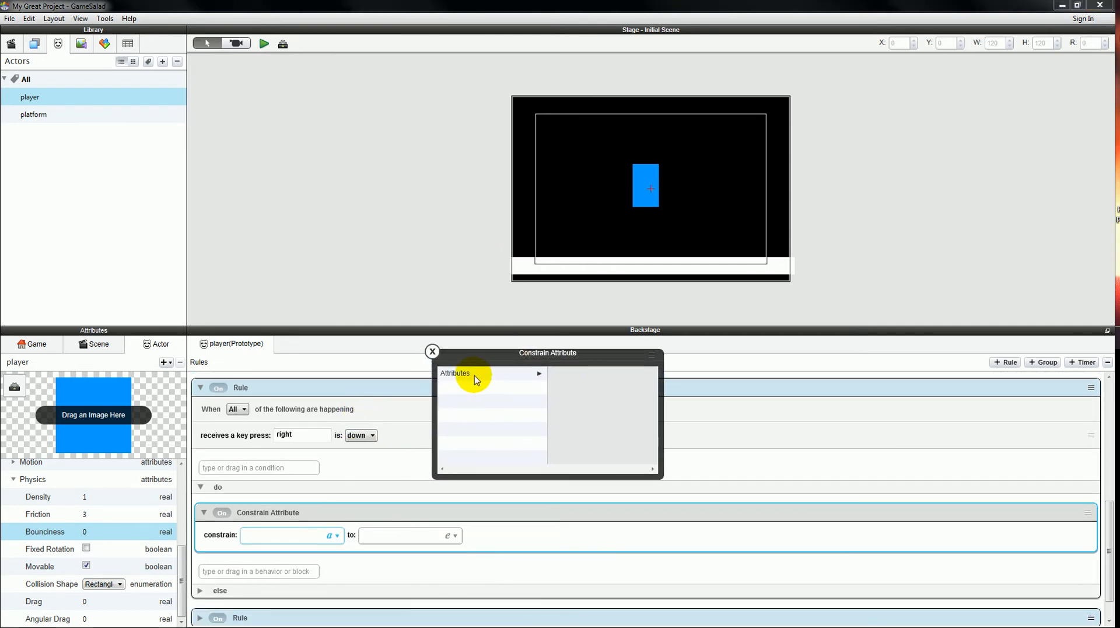
{"action": "left_click", "coordinate": [476, 378]}
{"action": "left_click", "coordinate": [555, 419]}
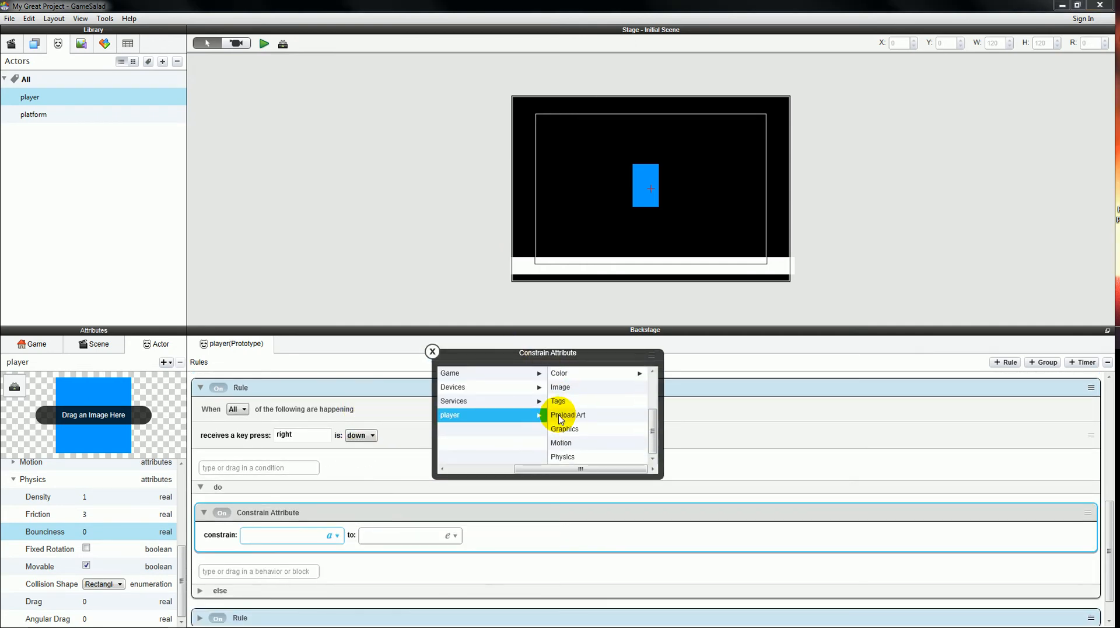
{"action": "left_click", "coordinate": [561, 442]}
{"action": "left_click", "coordinate": [565, 374]}
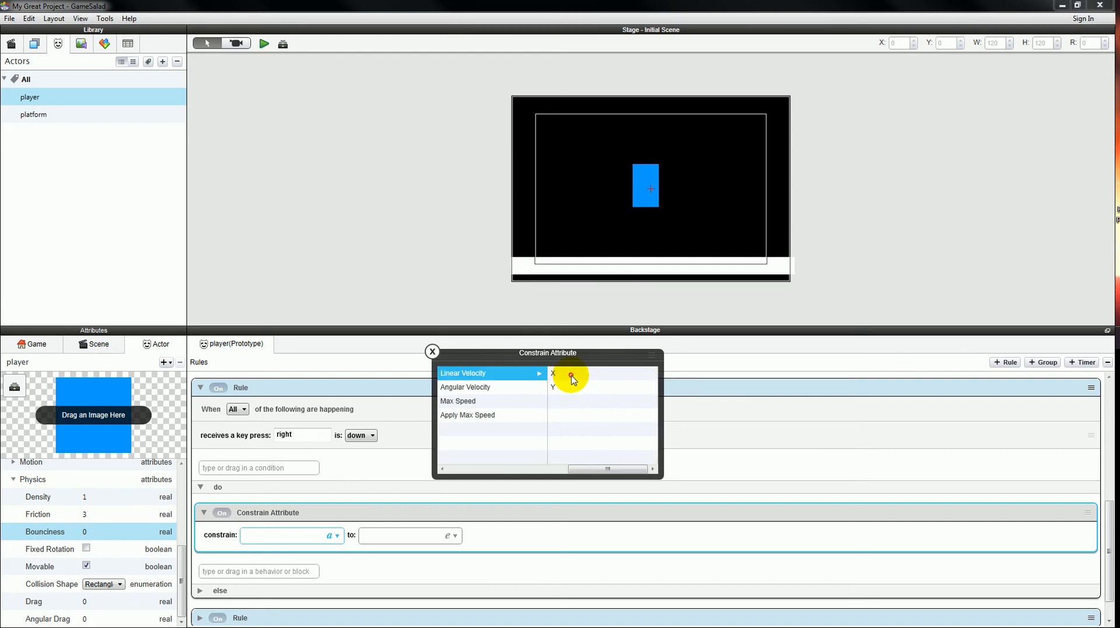
{"action": "left_click", "coordinate": [571, 378]}
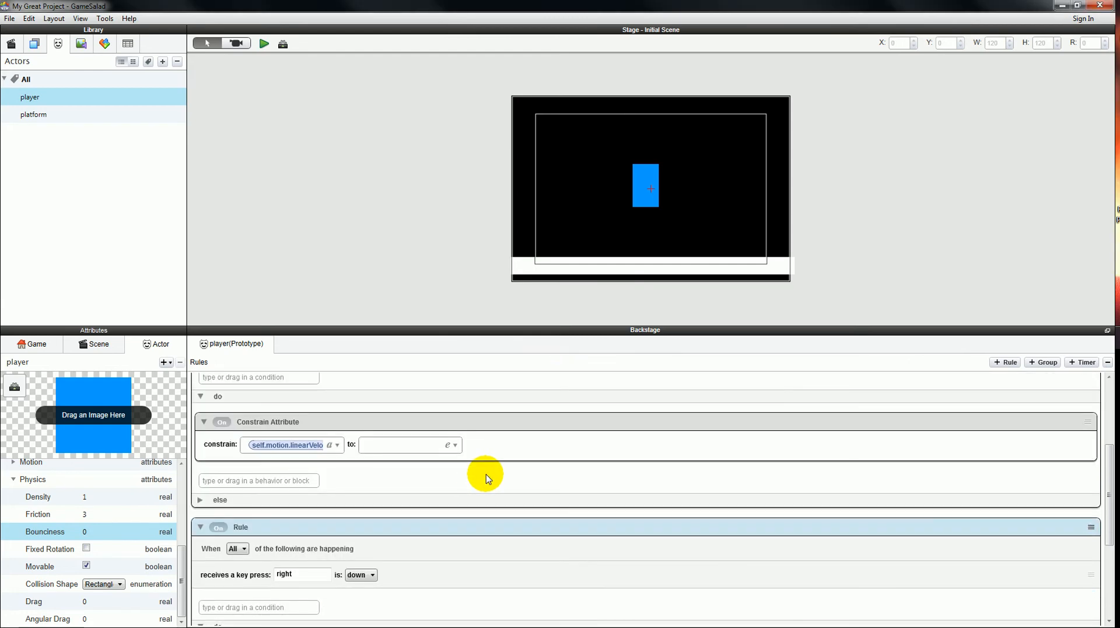
{"action": "scroll", "coordinate": [475, 483], "scroll_direction": "down", "scroll_amount": 4}
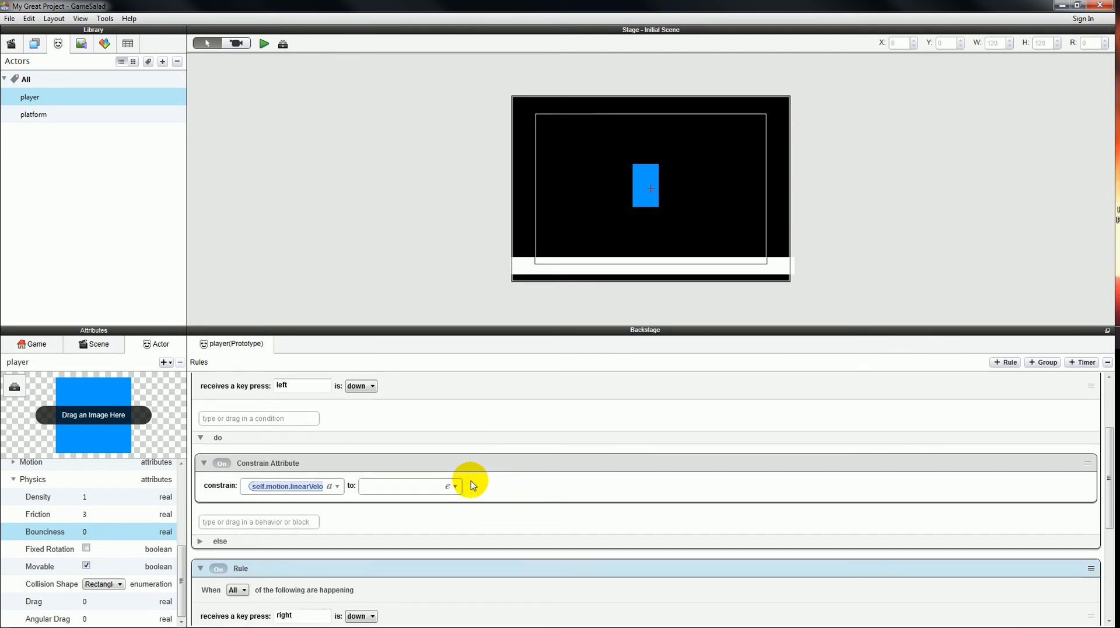
{"action": "scroll", "coordinate": [460, 493], "scroll_direction": "down", "scroll_amount": 6}
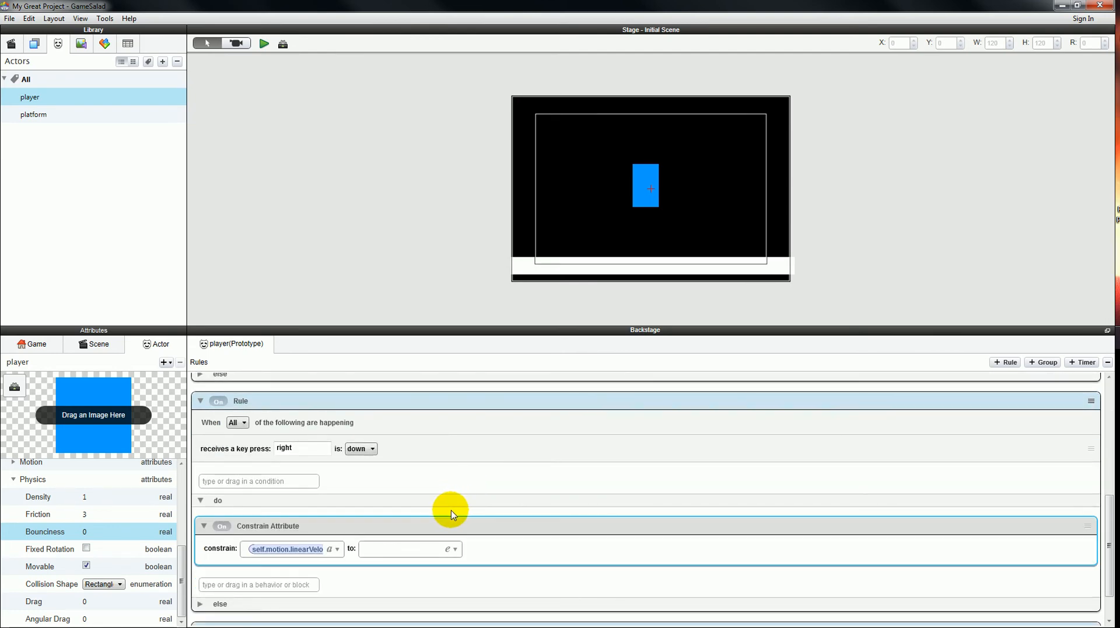
Set the constrained horizontal velocity in the left-key rule to -300.
{"action": "scroll", "coordinate": [461, 501], "scroll_direction": "down", "scroll_amount": 4}
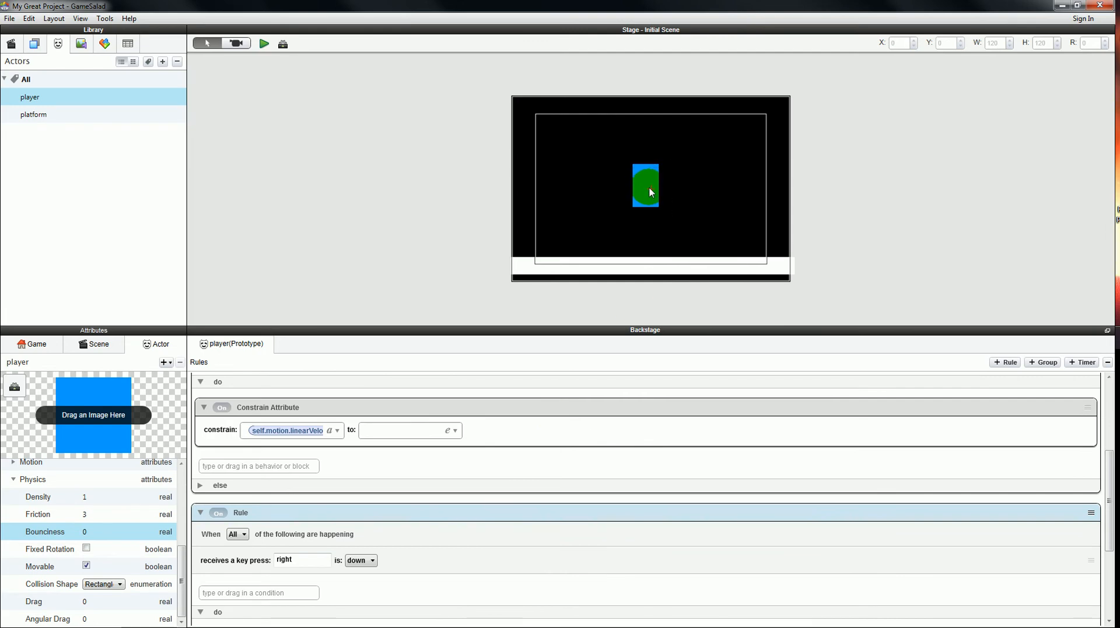
{"action": "left_click", "coordinate": [650, 190]}
{"action": "scroll", "coordinate": [296, 463], "scroll_direction": "up", "scroll_amount": 6}
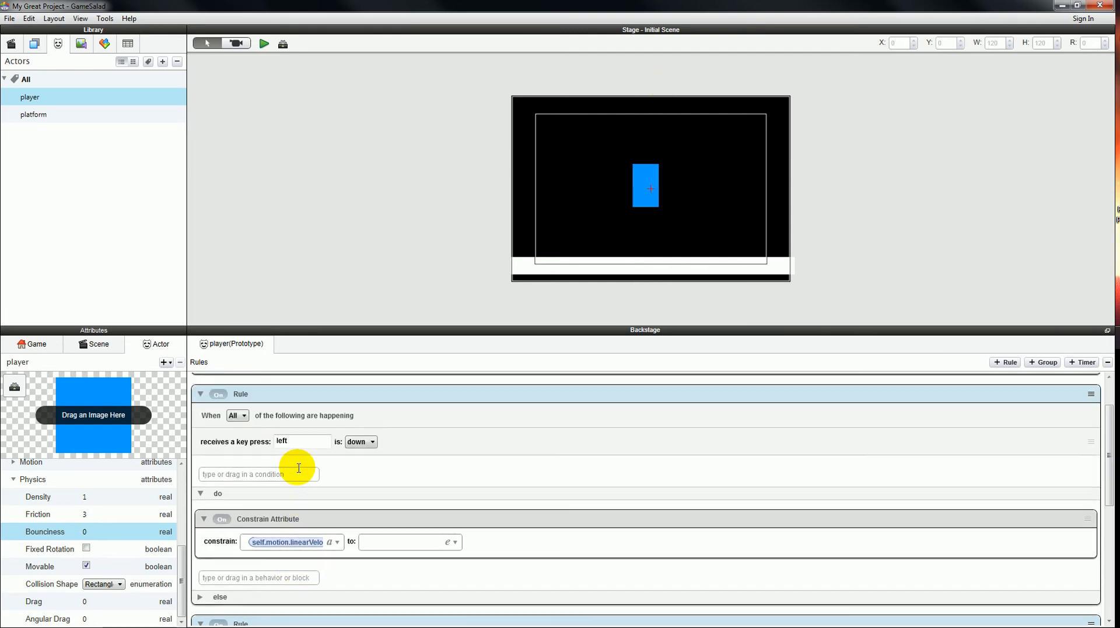
{"action": "scroll", "coordinate": [315, 516], "scroll_direction": "down", "scroll_amount": 2}
{"action": "left_click", "coordinate": [374, 539]}
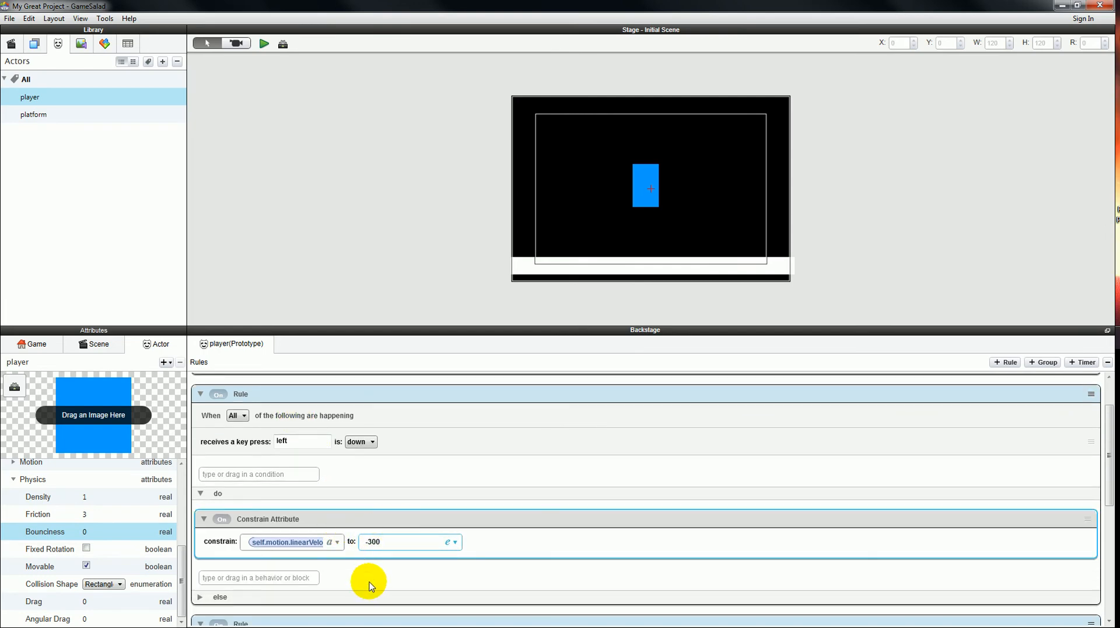
Set the constrained horizontal velocity in the right-key rule to 300.
{"action": "scroll", "coordinate": [369, 578], "scroll_direction": "down", "scroll_amount": 8}
{"action": "left_click", "coordinate": [375, 552]}
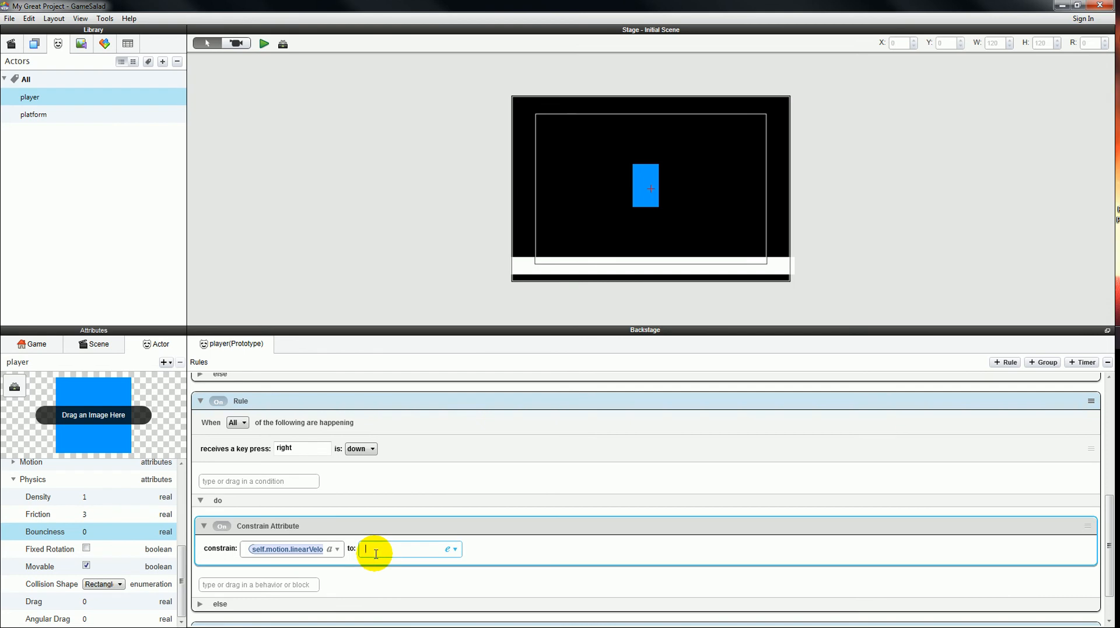
{"action": "left_click", "coordinate": [408, 583]}
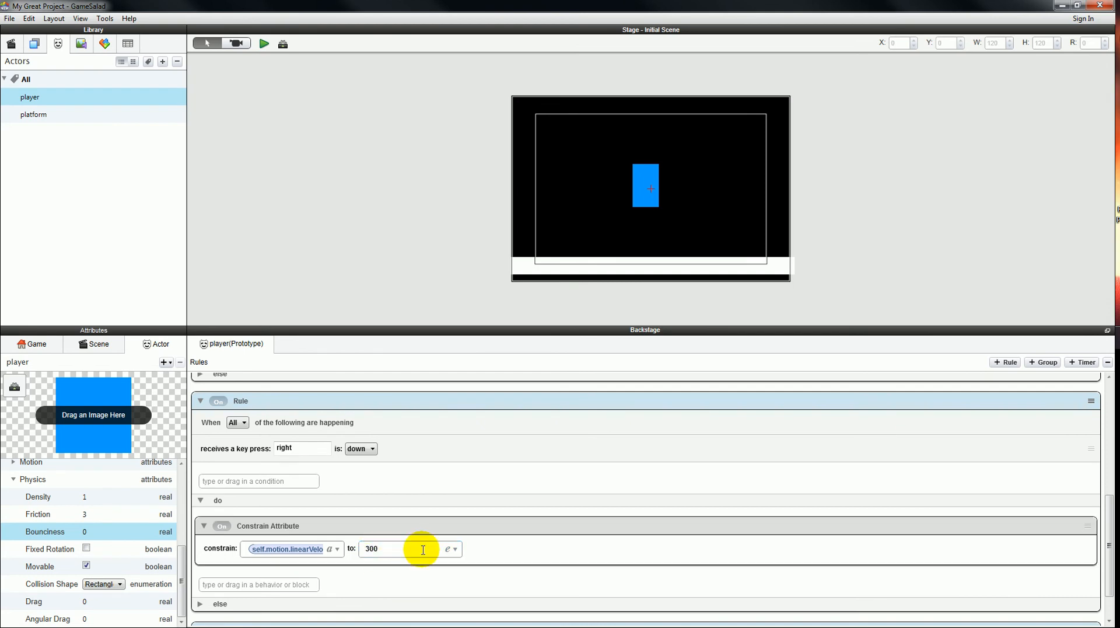
Preview the scene, test moving the player left and right, and return to the editor.
{"action": "left_click", "coordinate": [266, 45]}
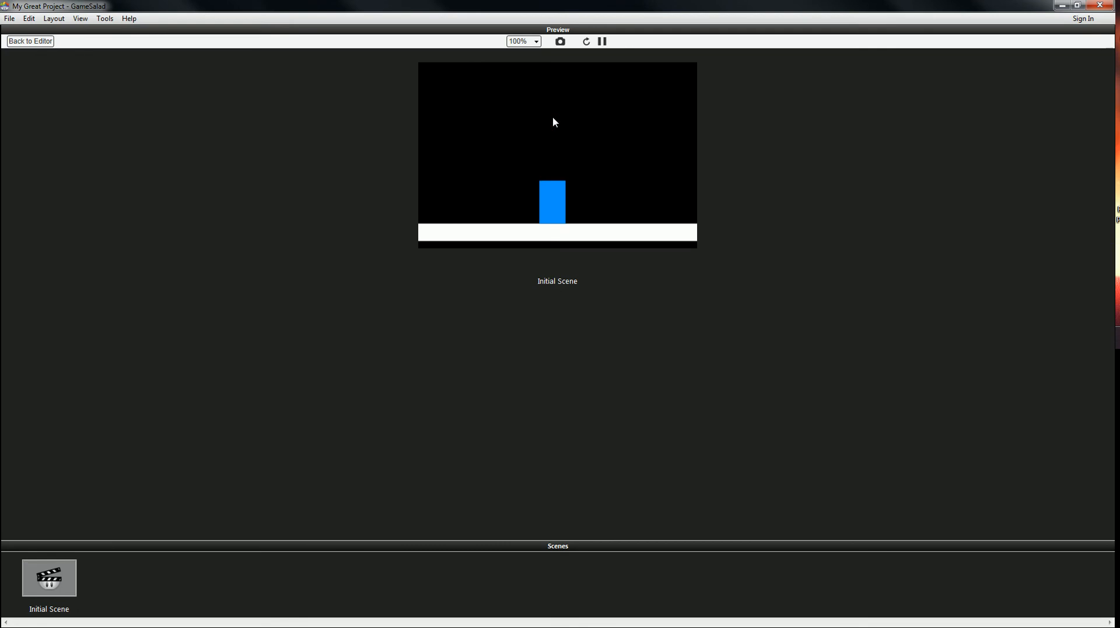
{"action": "key", "text": "Left"}
{"action": "key", "text": "Right"}
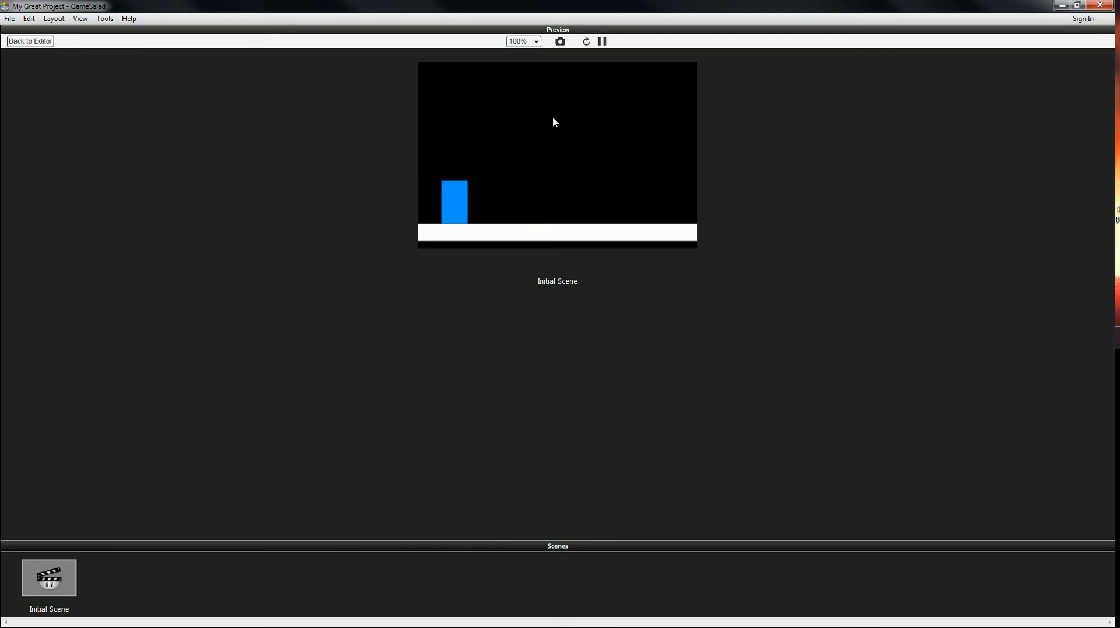
{"action": "key", "text": "Left"}
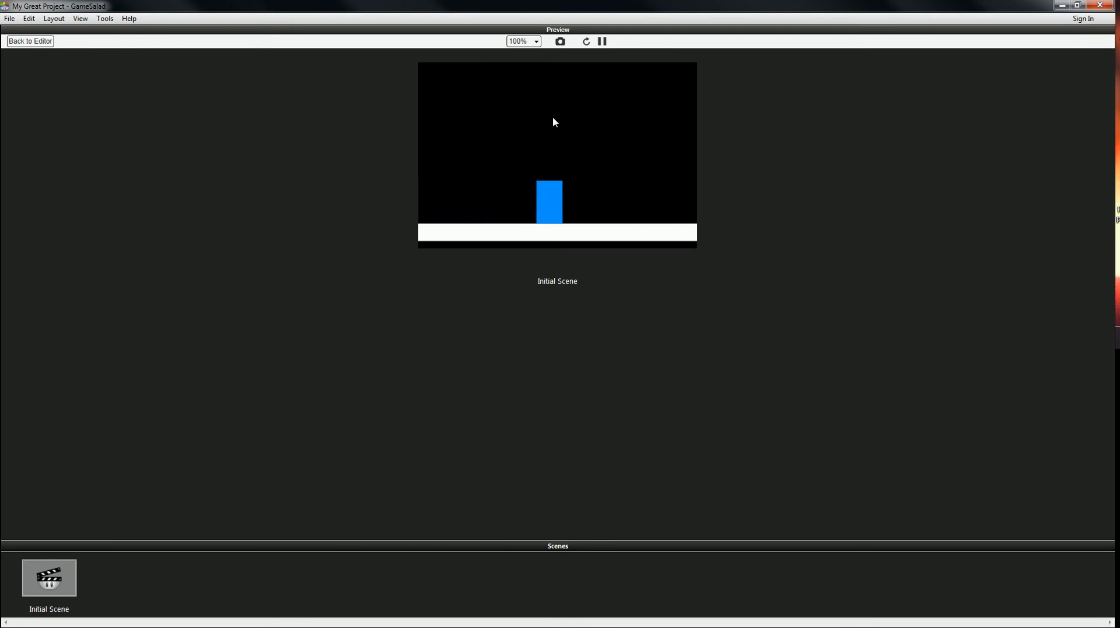
{"action": "key", "text": "Right"}
{"action": "key", "text": "Left"}
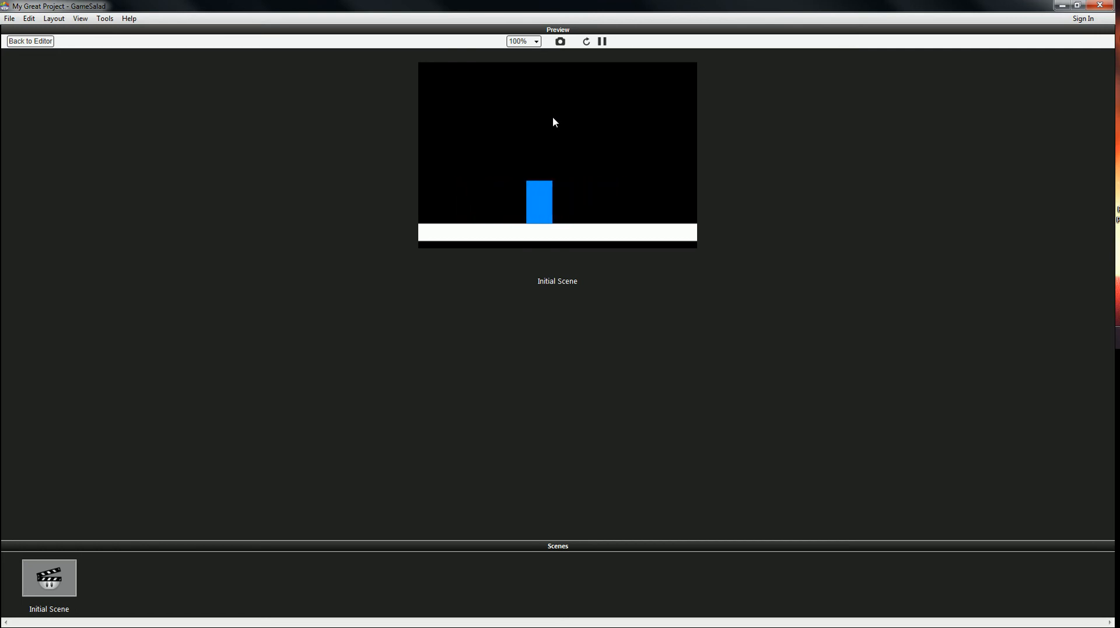
{"action": "key", "text": "Right"}
{"action": "key", "text": "Left"}
{"action": "left_click", "coordinate": [51, 47]}
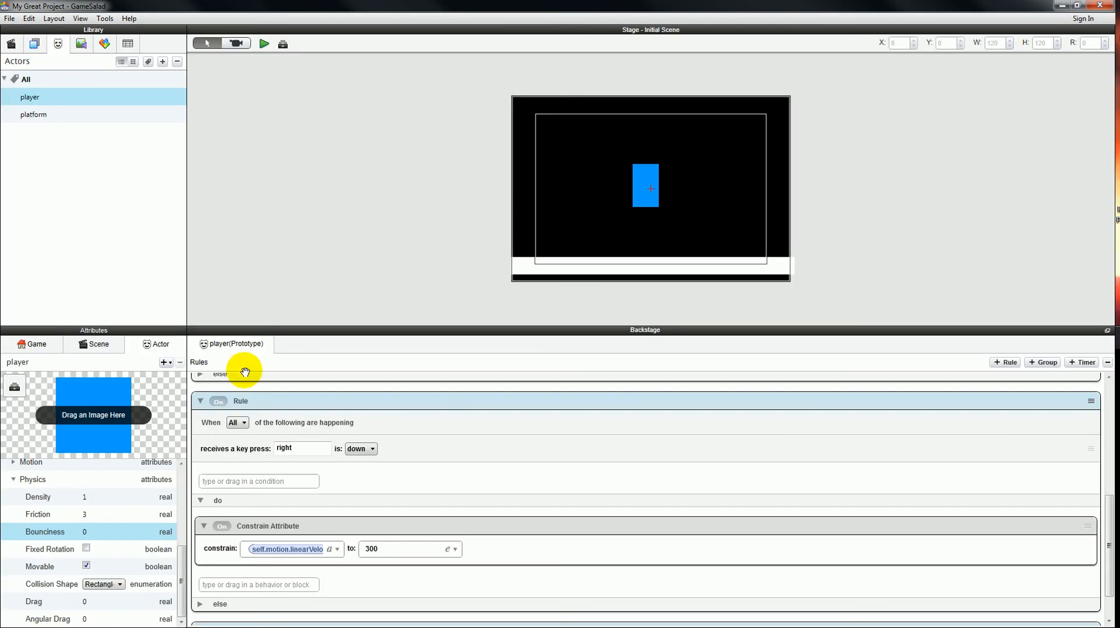
Collapse the left-key and right-key rules and rename the left-key rule to "move left".
{"action": "scroll", "coordinate": [220, 428], "scroll_direction": "up", "scroll_amount": 10}
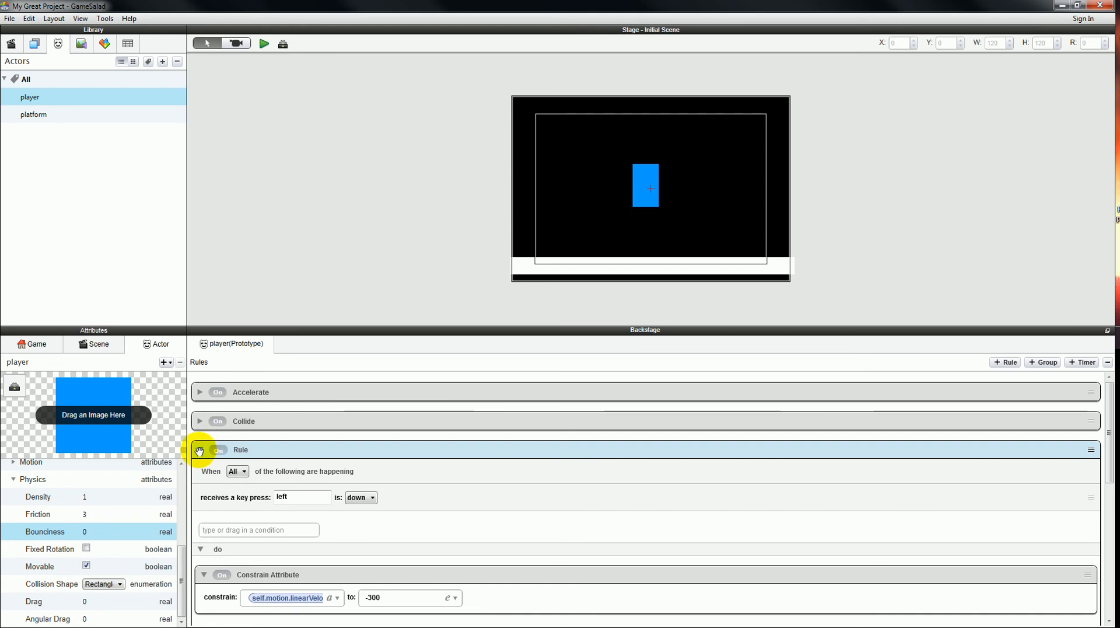
{"action": "left_click", "coordinate": [200, 449]}
{"action": "left_click", "coordinate": [200, 477]}
{"action": "double_click", "coordinate": [234, 452]}
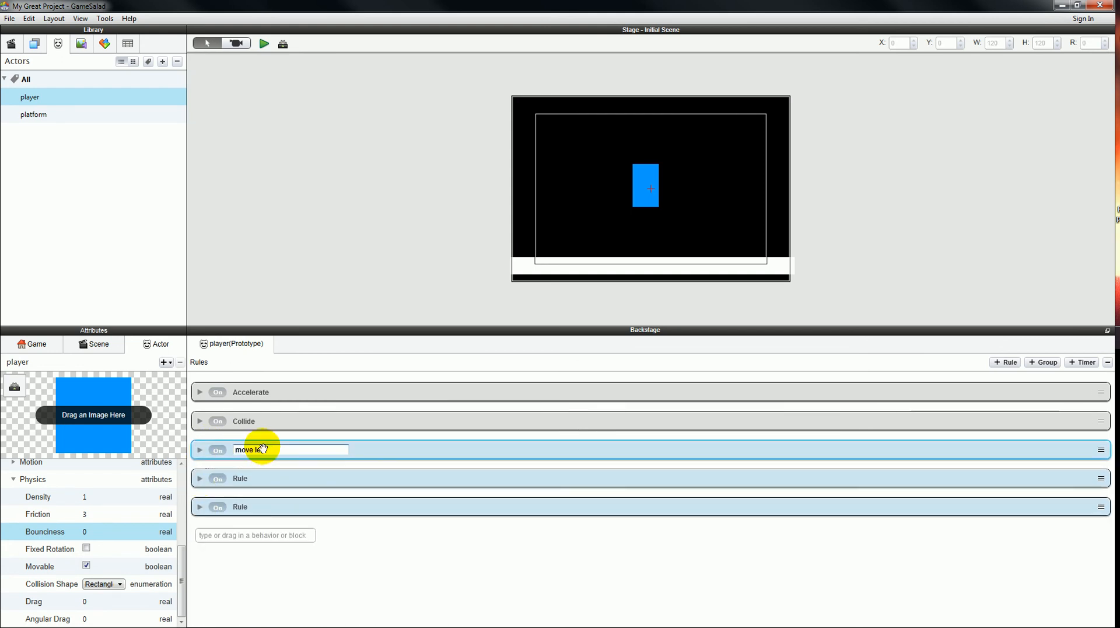
{"action": "key", "text": "Return"}
{"action": "double_click", "coordinate": [265, 450]}
{"action": "type", "text": "t"}
Rename the right-key rule to "move right" and the remaining unnamed rule to "jump".
{"action": "double_click", "coordinate": [245, 476]}
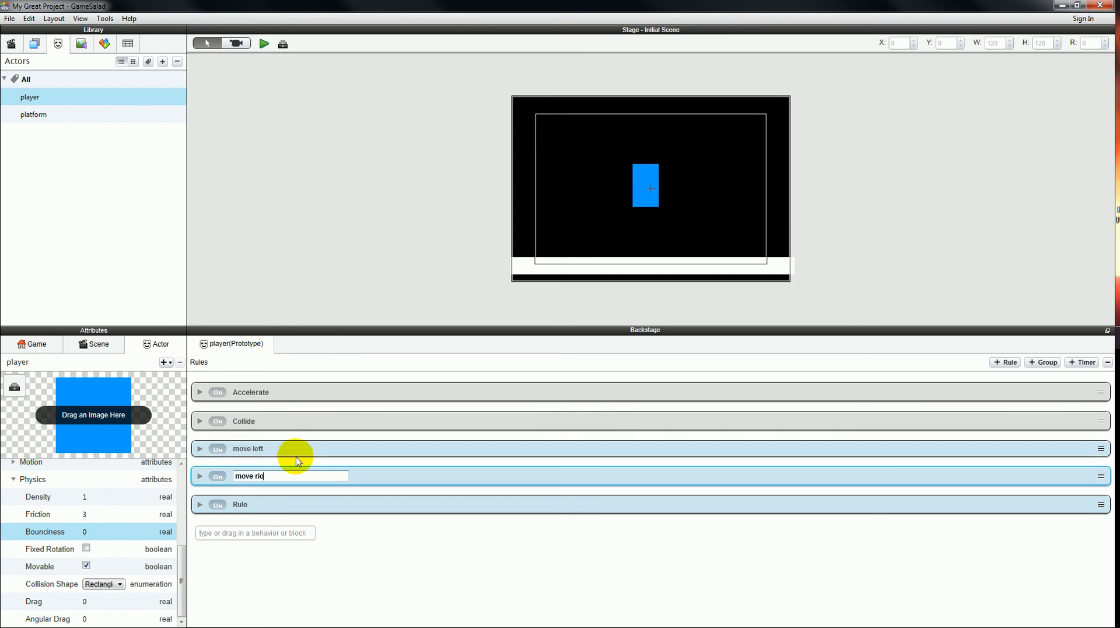
{"action": "type", "text": "move right"}
{"action": "key", "text": "Return"}
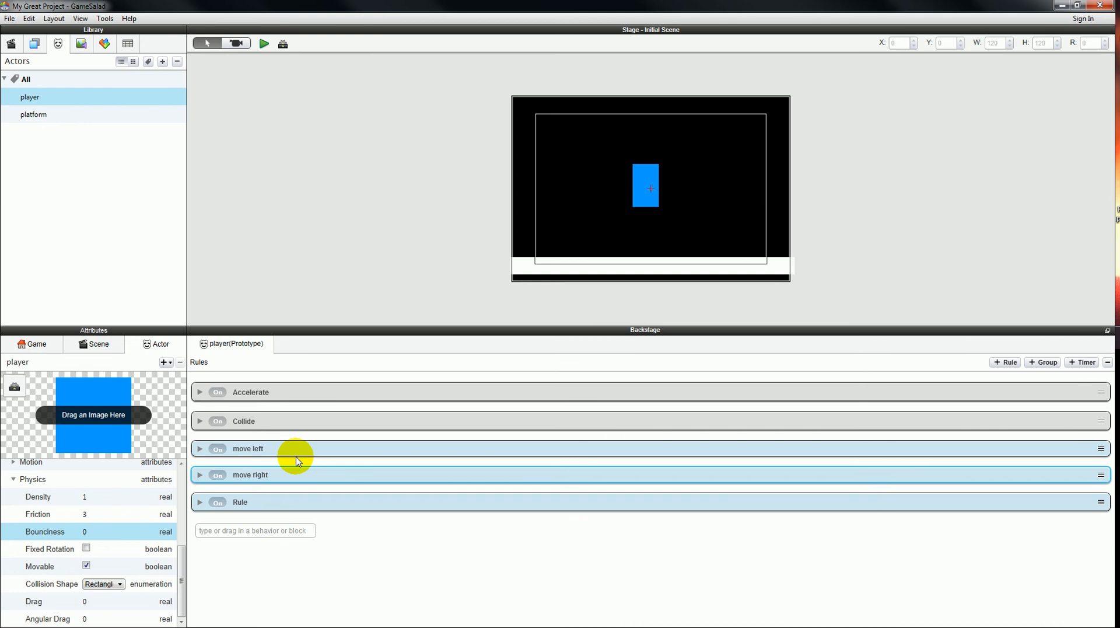
{"action": "double_click", "coordinate": [248, 499]}
{"action": "type", "text": "jump"}
{"action": "key", "text": "Return"}
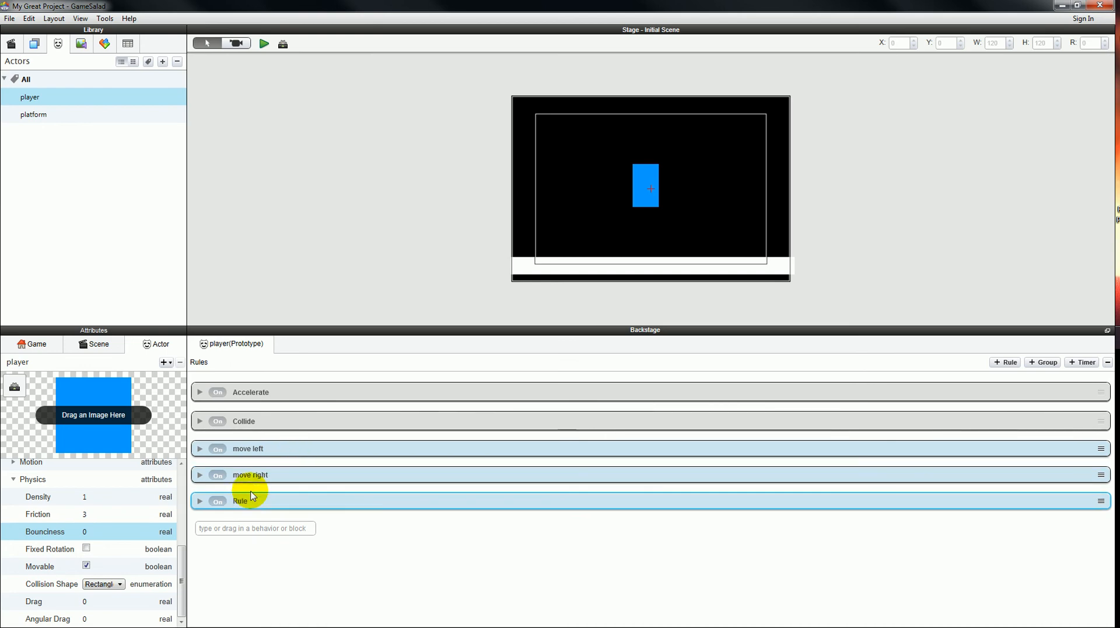
Add a new rule below the jump rule and give it two key-press conditions.
{"action": "left_click", "coordinate": [249, 529]}
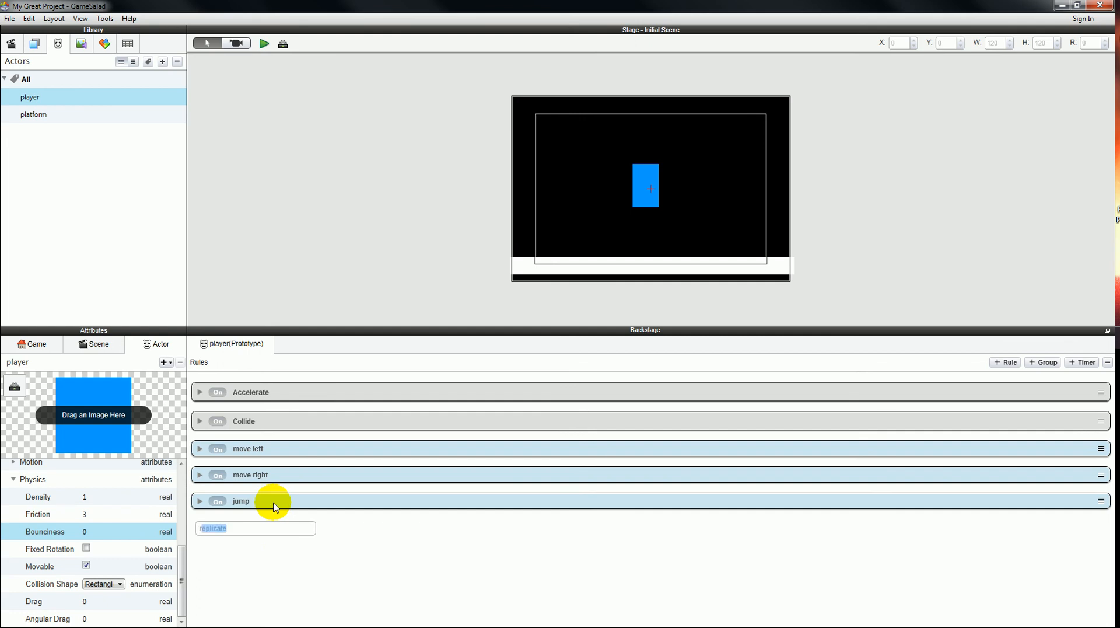
{"action": "type", "text": "rule"}
{"action": "key", "text": "Return"}
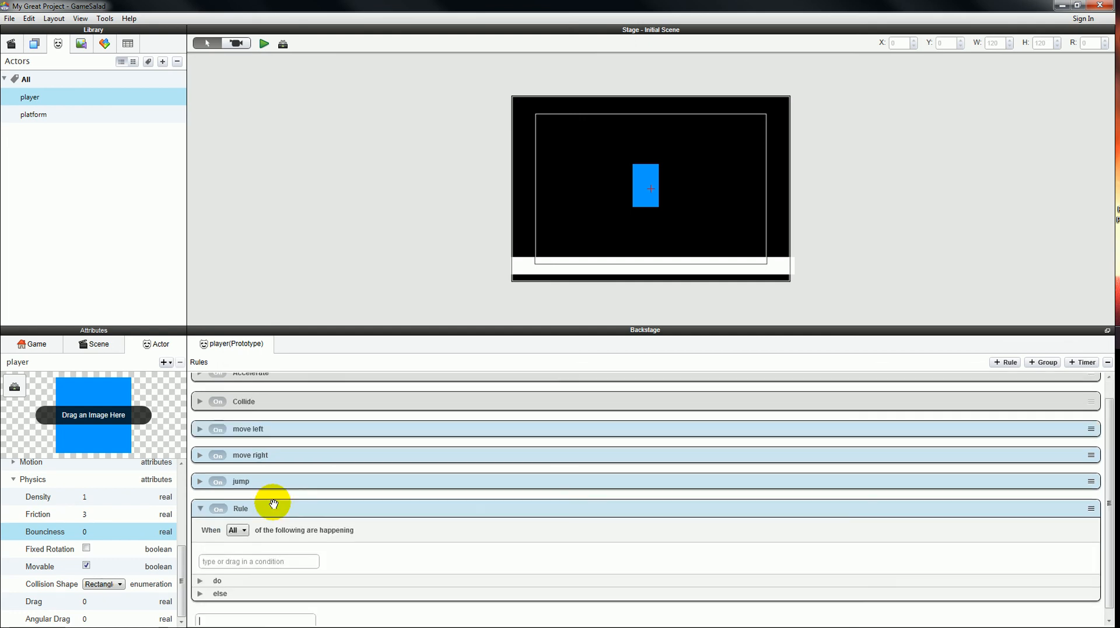
{"action": "scroll", "coordinate": [330, 532], "scroll_direction": "down", "scroll_amount": 1}
{"action": "left_click", "coordinate": [260, 551]}
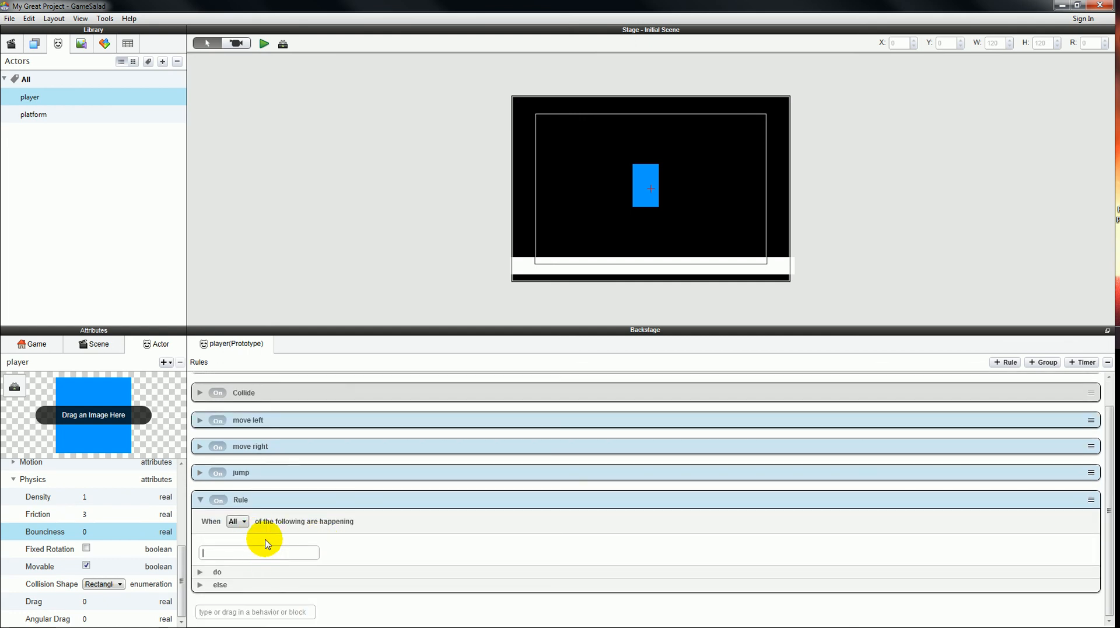
{"action": "type", "text": "key"}
{"action": "key", "text": "Return"}
{"action": "type", "text": "ke"}
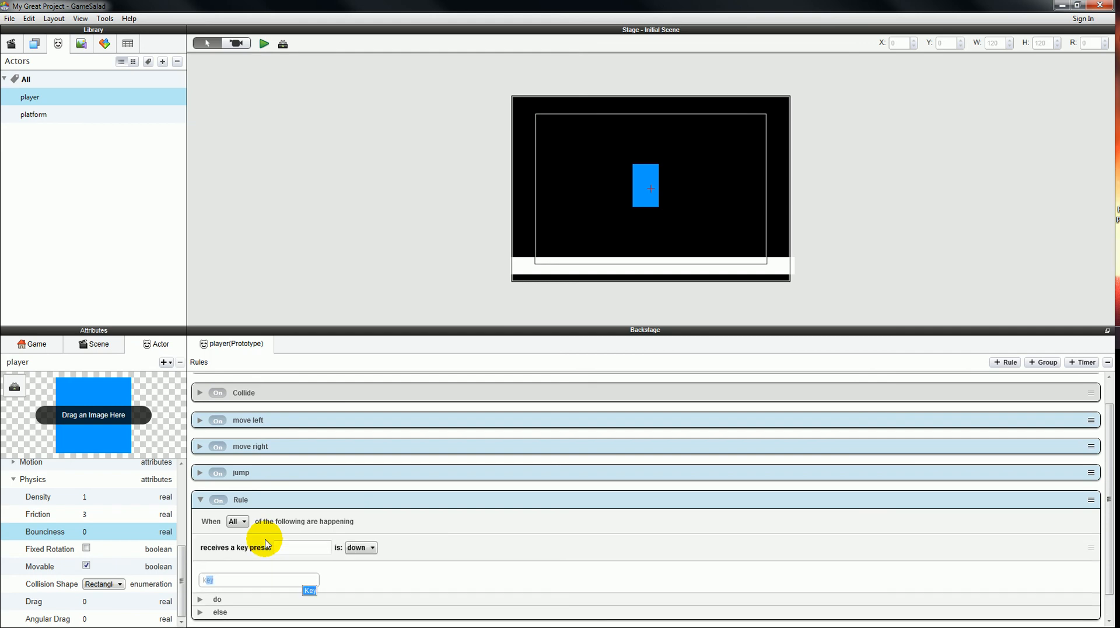
{"action": "key", "text": "Return"}
Assign the left and right arrow keys to the new rule's two conditions and set both states to up.
{"action": "left_click", "coordinate": [291, 546]}
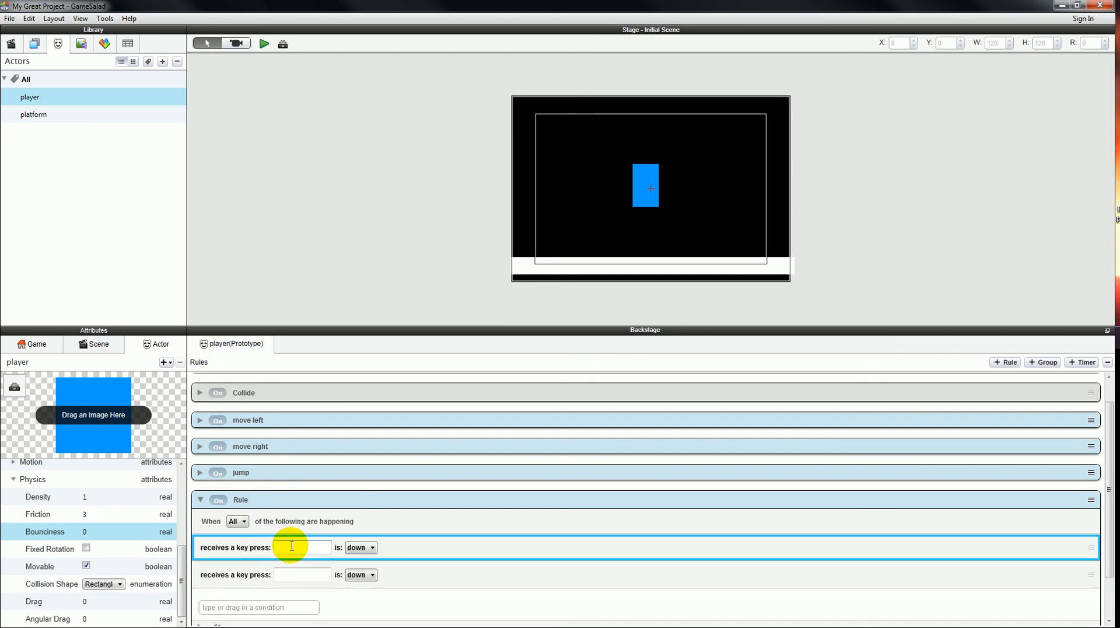
{"action": "key", "text": "Left"}
{"action": "left_click", "coordinate": [300, 574]}
{"action": "key", "text": "Right"}
{"action": "left_click", "coordinate": [356, 547]}
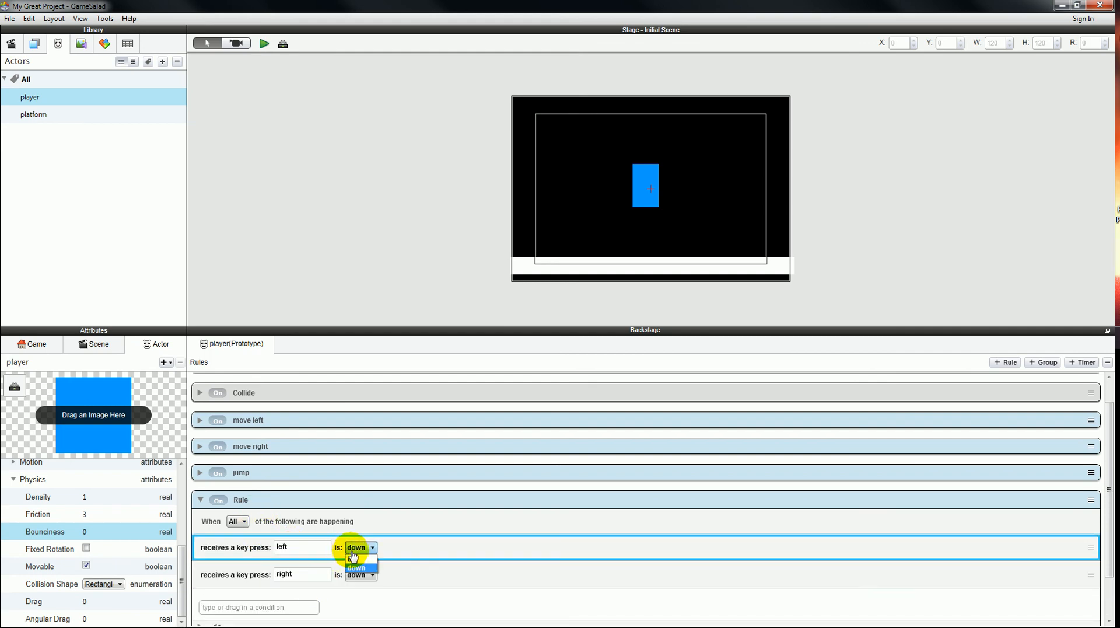
{"action": "left_click", "coordinate": [353, 557]}
{"action": "left_click", "coordinate": [361, 575]}
{"action": "left_click", "coordinate": [354, 584]}
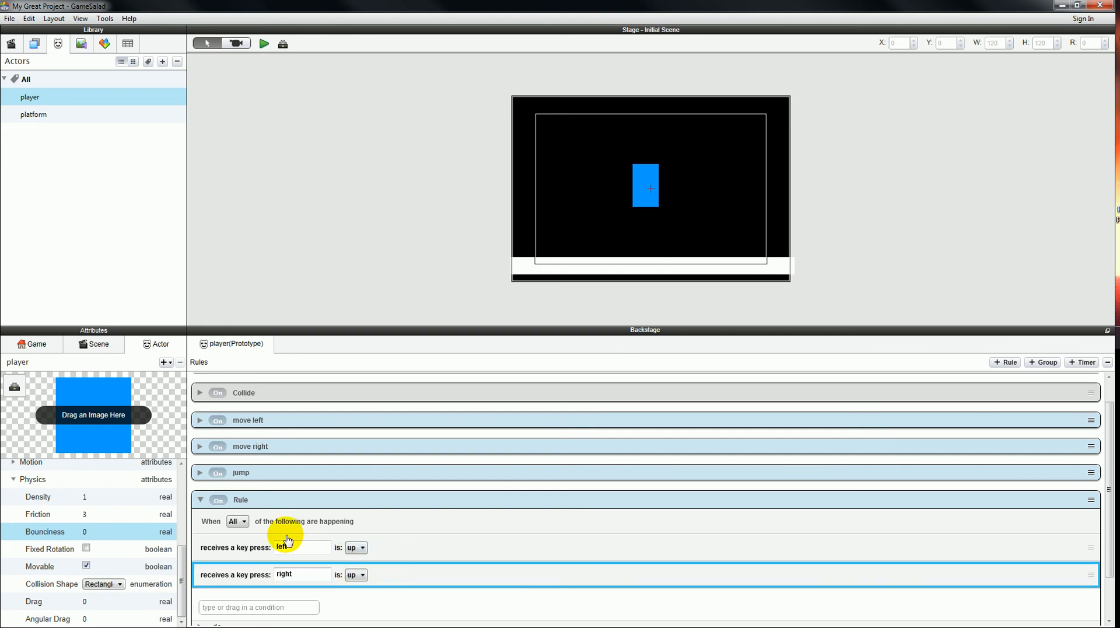
{"action": "left_click", "coordinate": [451, 494]}
Expand the new rule's do section and add a Constrain Attribute behavior to it.
{"action": "scroll", "coordinate": [429, 516], "scroll_direction": "down", "scroll_amount": 2}
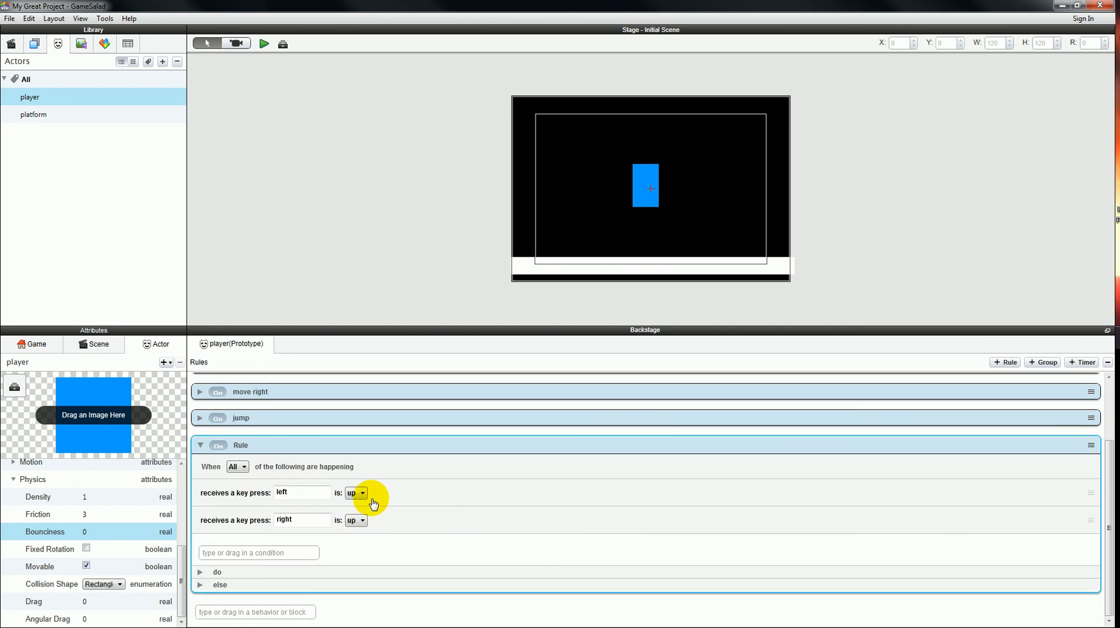
{"action": "left_click", "coordinate": [200, 571]}
{"action": "scroll", "coordinate": [288, 563], "scroll_direction": "down", "scroll_amount": 1}
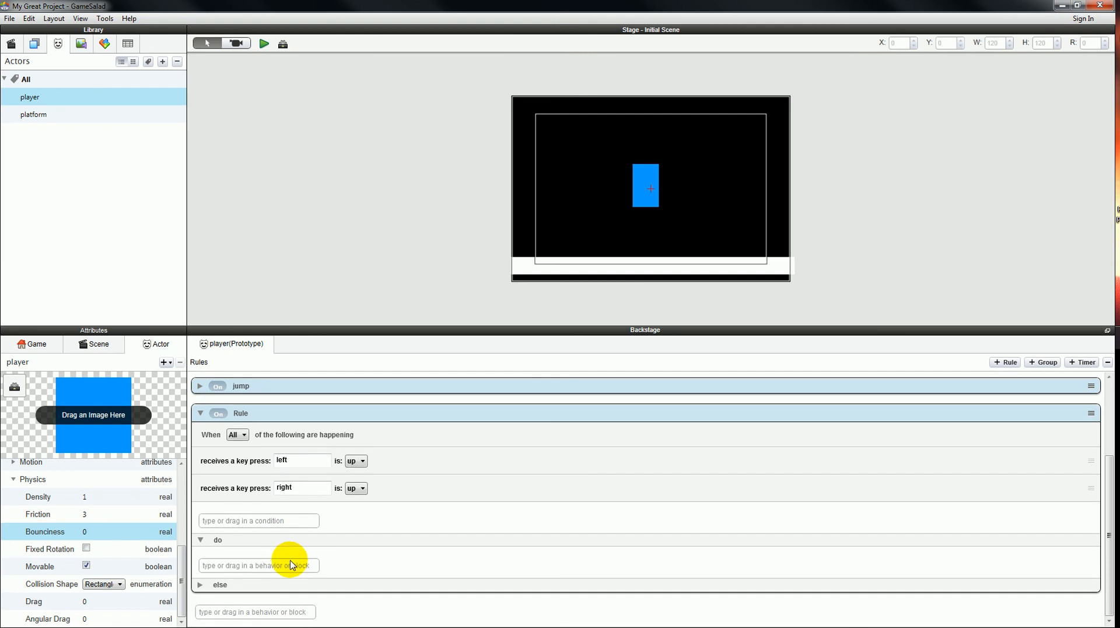
{"action": "left_click", "coordinate": [284, 564]}
{"action": "type", "text": "constrain Attribute"}
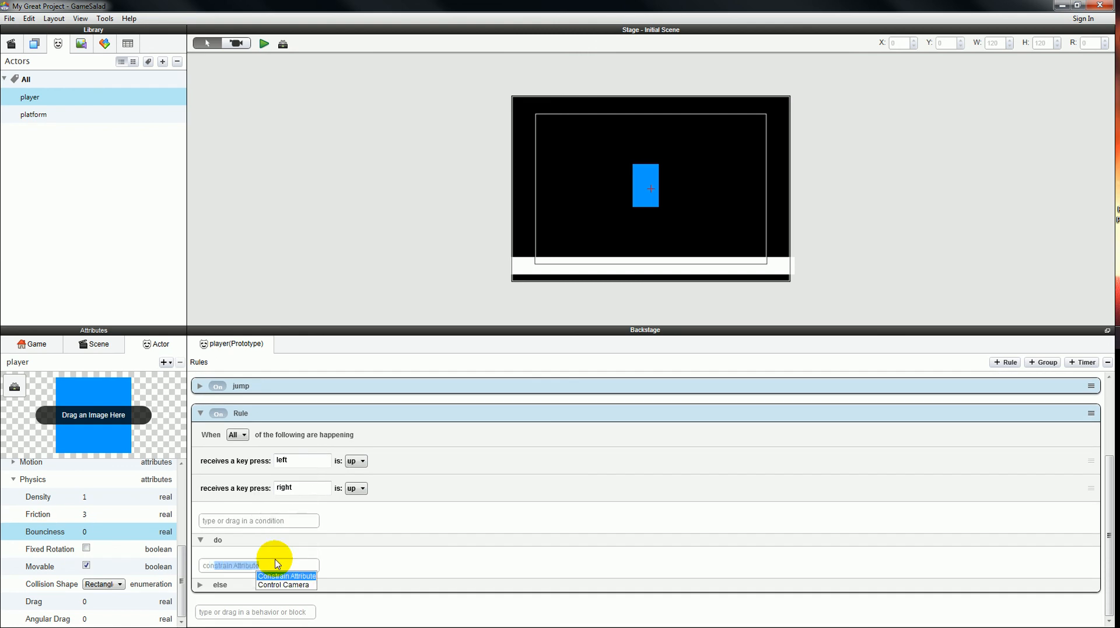
{"action": "key", "text": "Return"}
Set the new rule's Constrain Attribute to hold the player's Motion Linear Velocity X at 0.
{"action": "scroll", "coordinate": [236, 547], "scroll_direction": "down", "scroll_amount": 2}
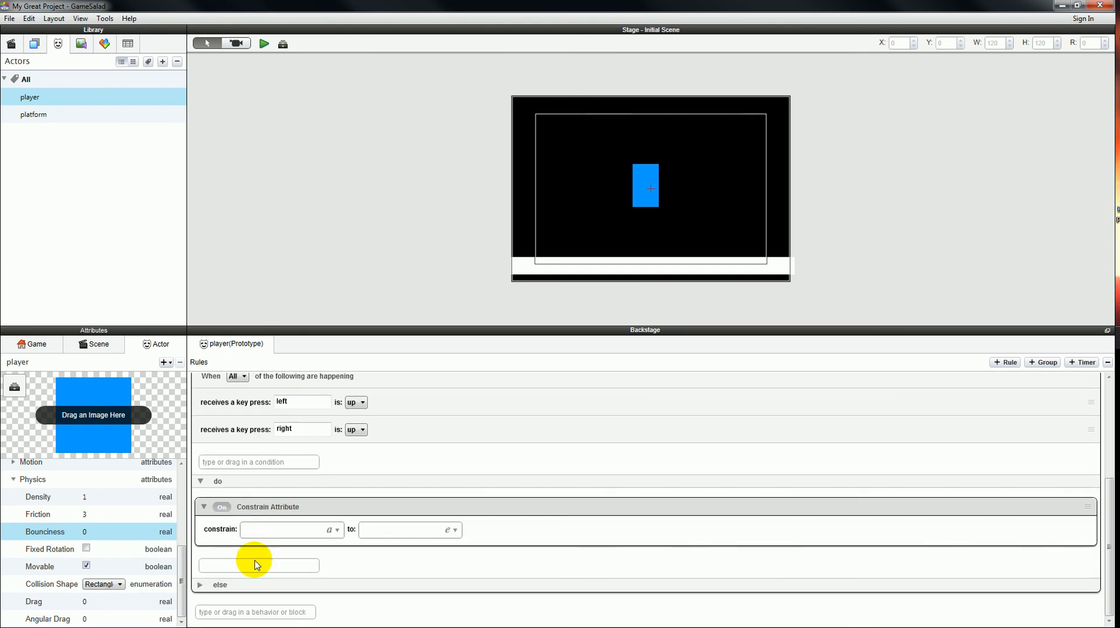
{"action": "left_click", "coordinate": [329, 530]}
{"action": "left_click", "coordinate": [300, 463]}
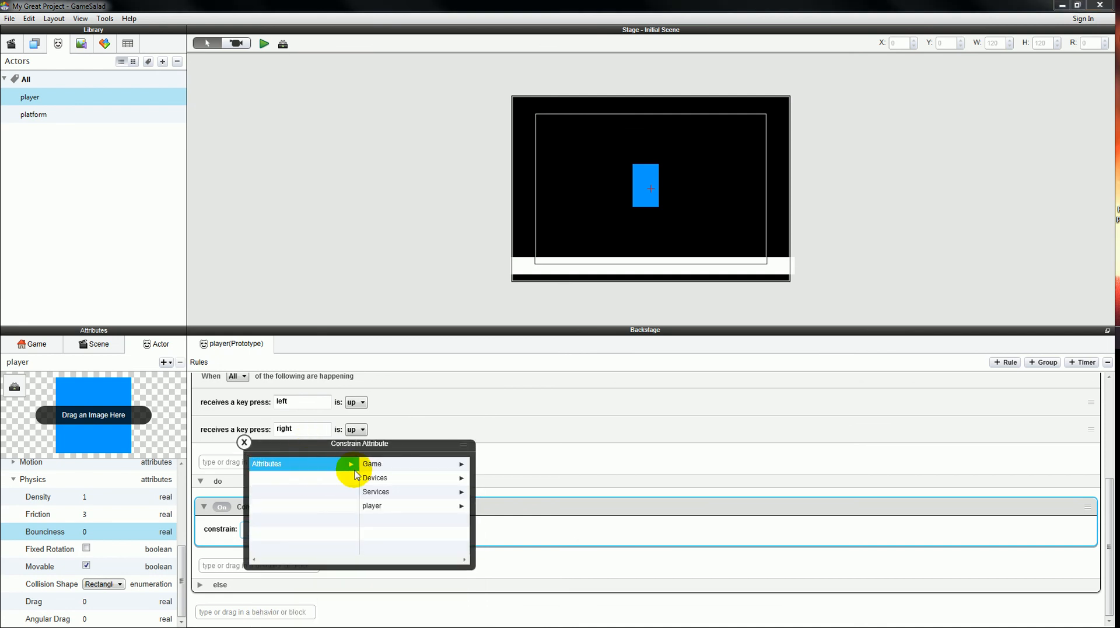
{"action": "left_click", "coordinate": [371, 505]}
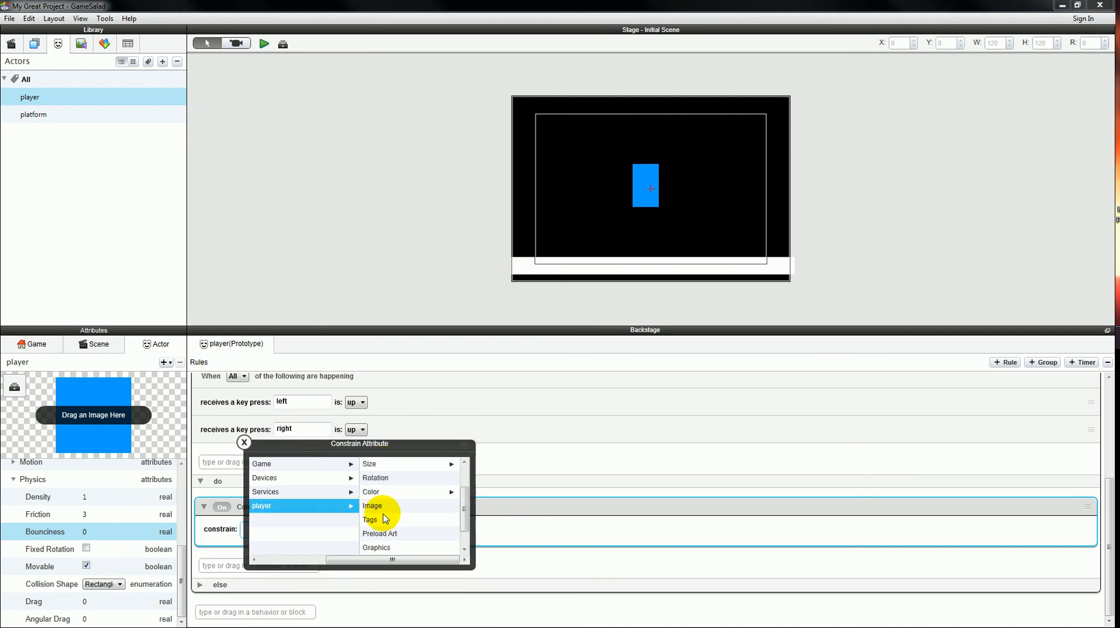
{"action": "left_click", "coordinate": [378, 534]}
{"action": "left_click", "coordinate": [345, 464]}
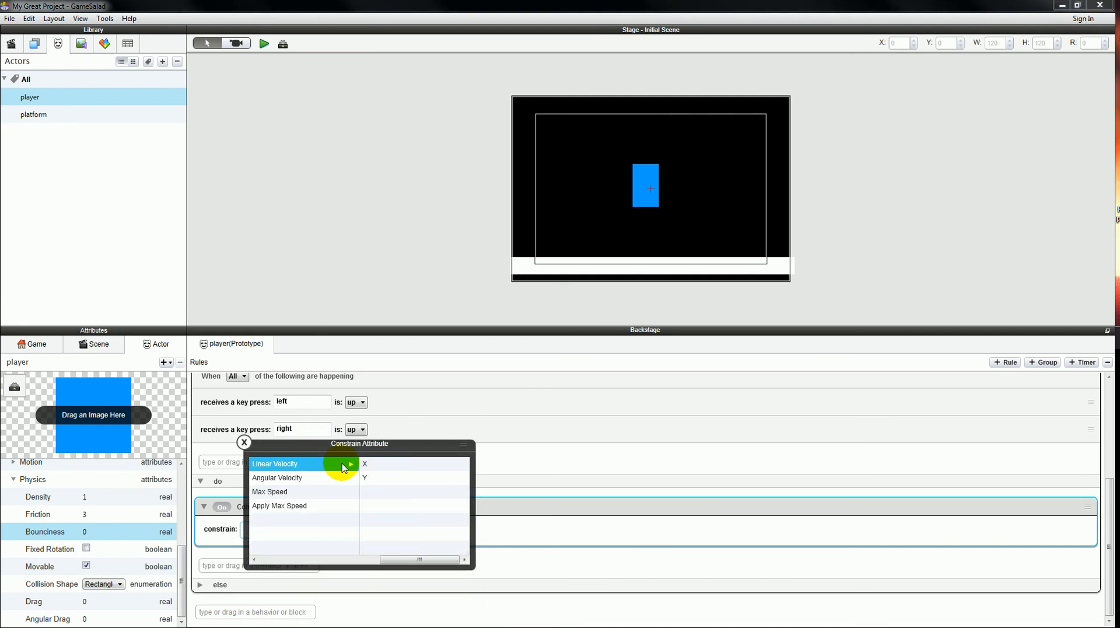
{"action": "left_click", "coordinate": [397, 477]}
{"action": "left_click", "coordinate": [392, 526]}
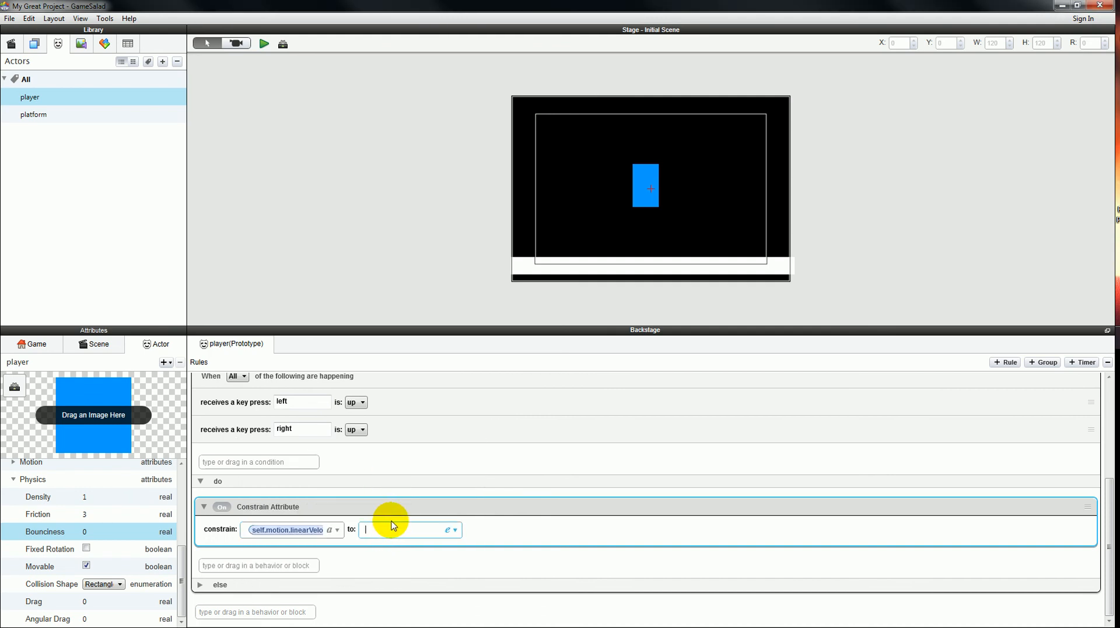
{"action": "left_click", "coordinate": [470, 477]}
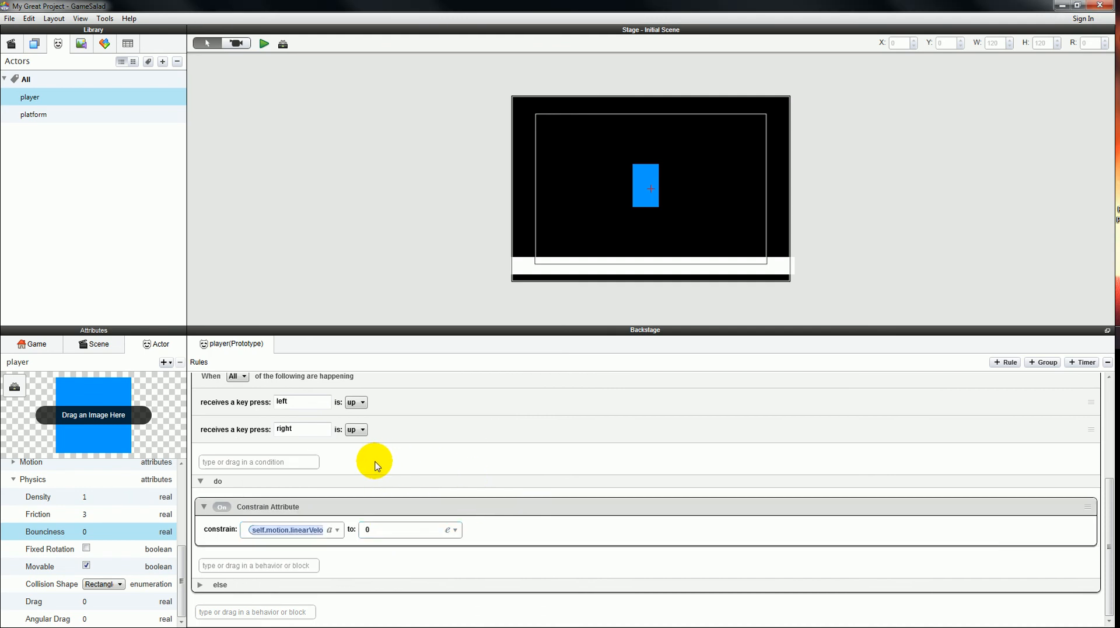
{"action": "scroll", "coordinate": [364, 458], "scroll_direction": "up", "scroll_amount": 1}
{"action": "scroll", "coordinate": [291, 455], "scroll_direction": "down", "scroll_amount": 1}
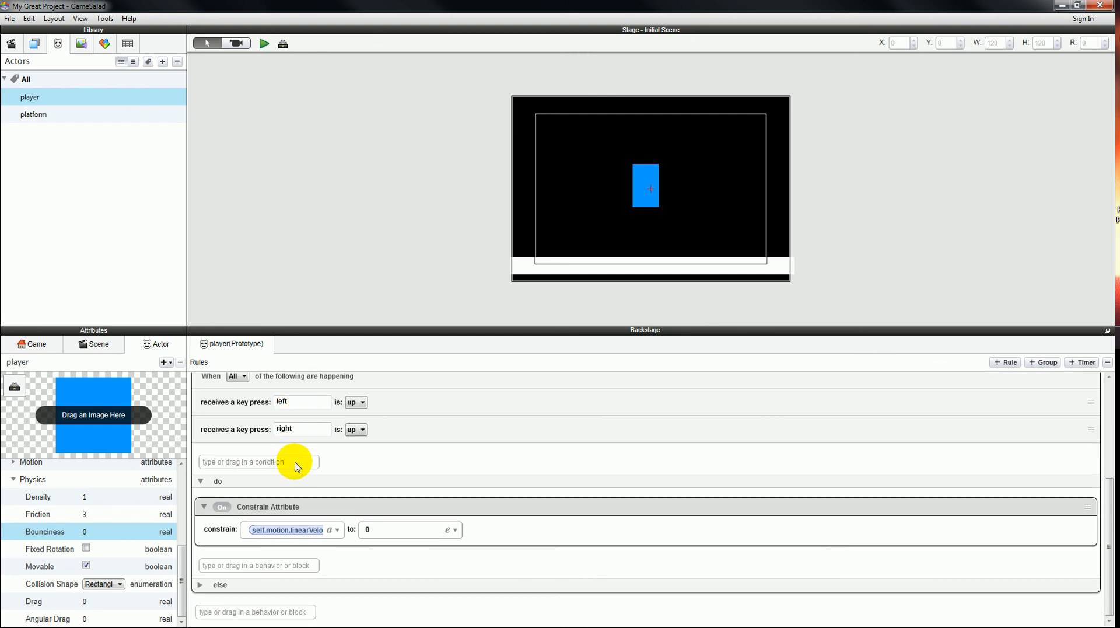
Preview the scene and test whether the player stops when the left and right arrow keys are released.
{"action": "left_click", "coordinate": [263, 43]}
{"action": "key", "text": "Left"}
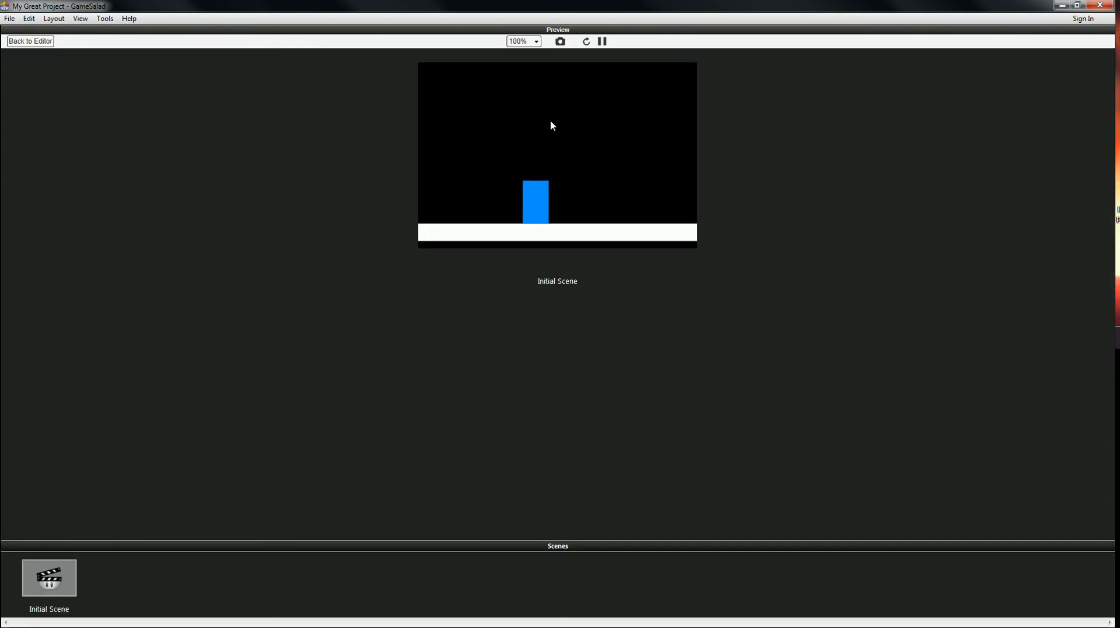
{"action": "key", "text": "Left"}
{"action": "key", "text": "Right"}
{"action": "key", "text": "Right"}
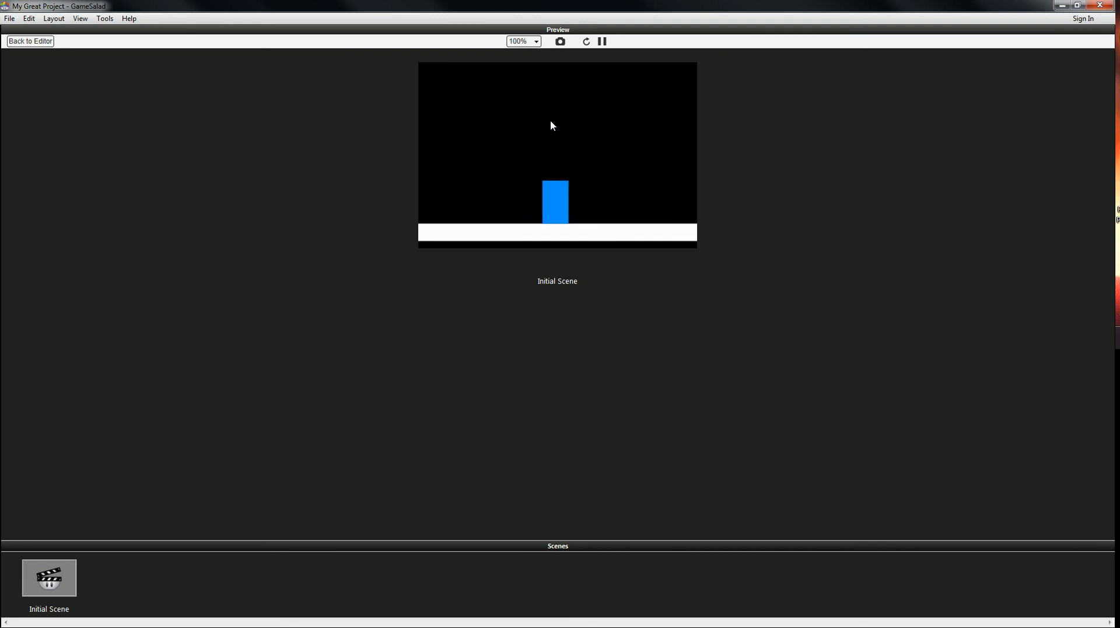
{"action": "key", "text": "Left"}
{"action": "key", "text": "Right"}
{"action": "key", "text": "Right"}
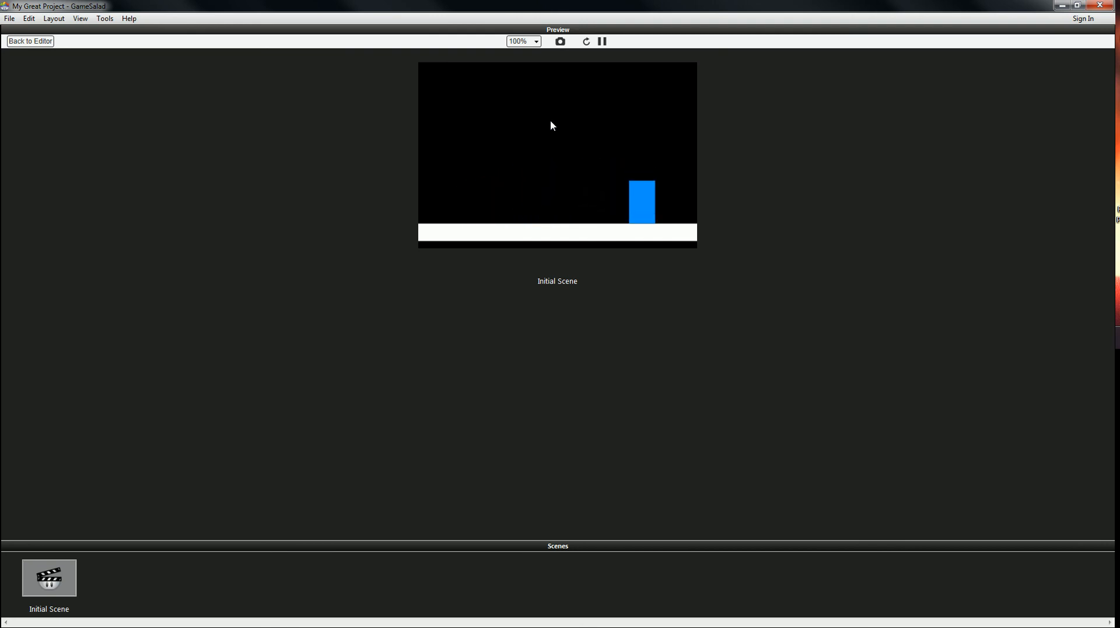
Test the player's left and right movement together with jumping in the running preview, and return to the scene editor.
{"action": "key", "text": "Left"}
{"action": "key", "text": "Right"}
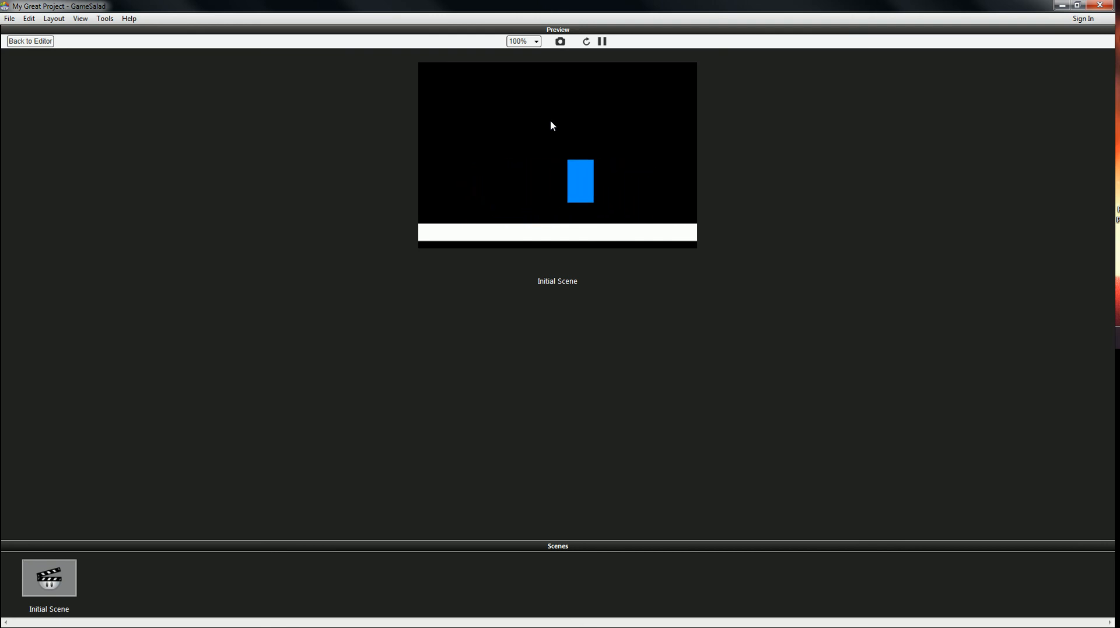
{"action": "key", "text": "Left"}
{"action": "key", "text": "Left"}
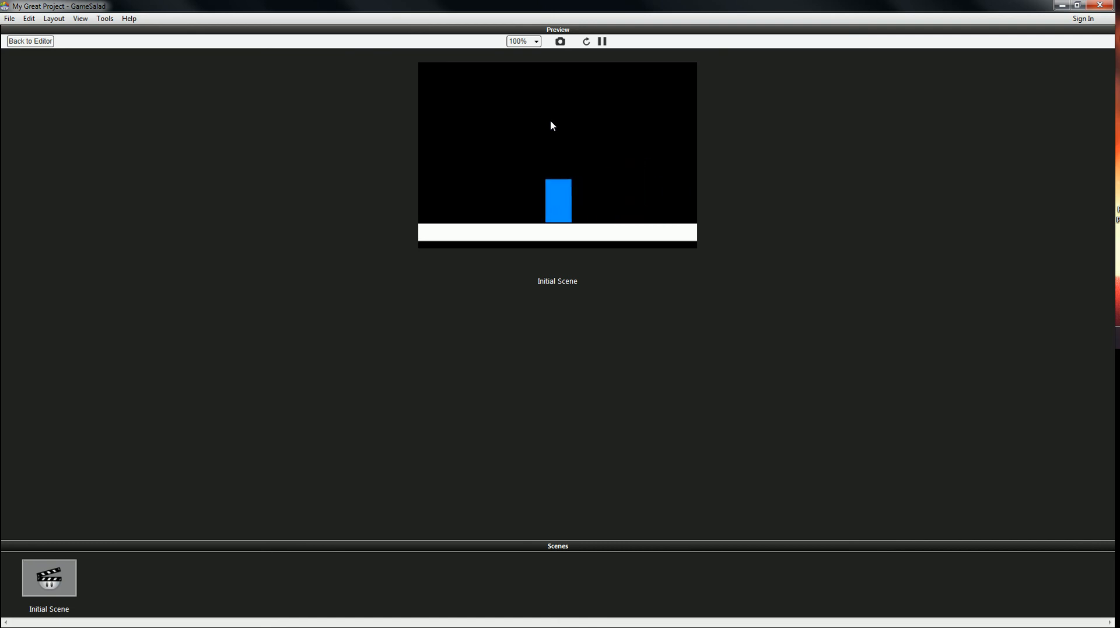
{"action": "key", "text": "Right"}
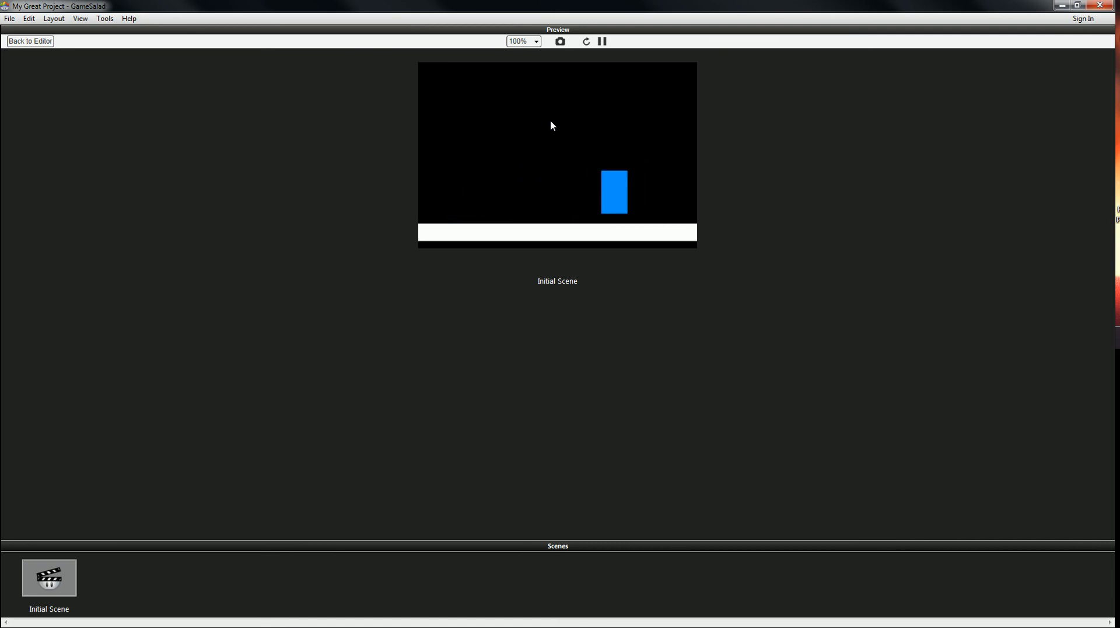
{"action": "key", "text": "Left"}
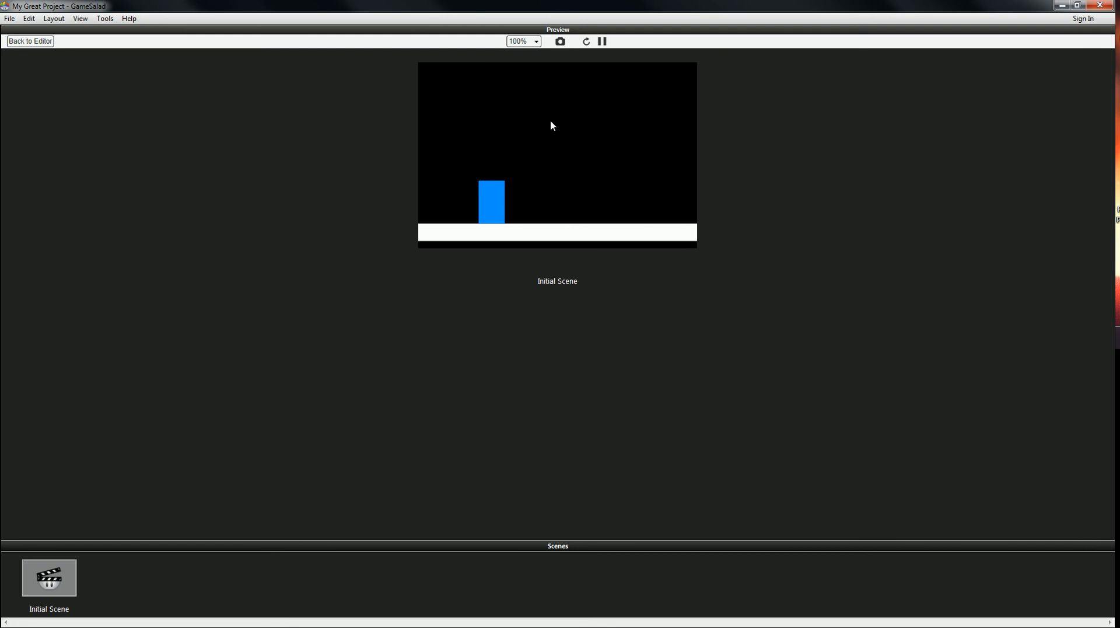
{"action": "left_click", "coordinate": [49, 46]}
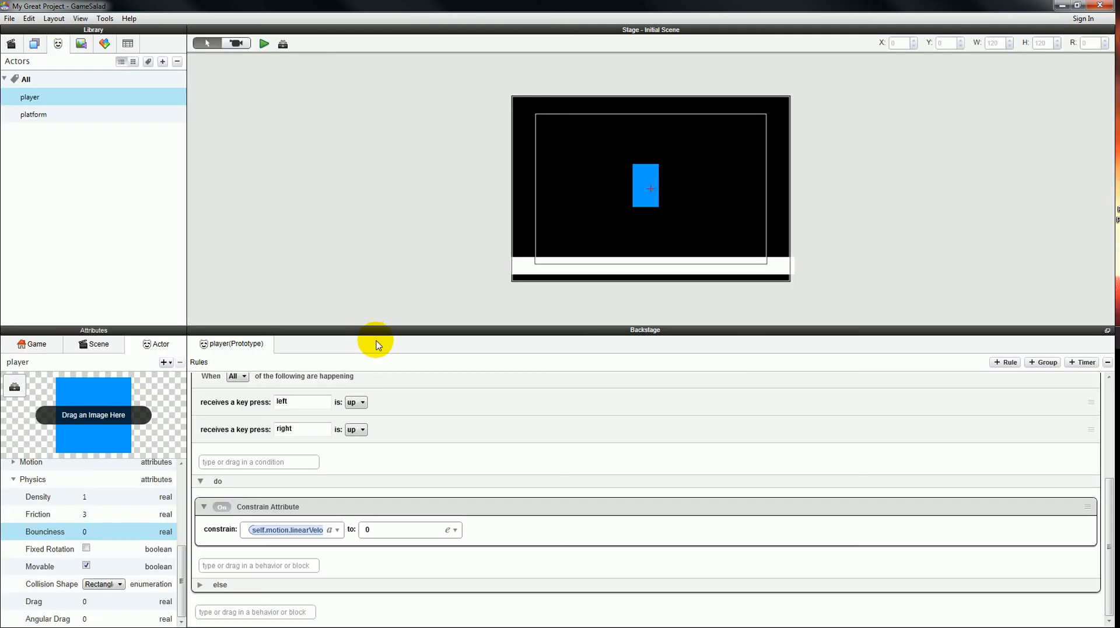
Collapse the rule that handles the released left and right keys in the player's rule list.
{"action": "scroll", "coordinate": [325, 503], "scroll_direction": "up", "scroll_amount": 3}
{"action": "scroll", "coordinate": [333, 503], "scroll_direction": "up", "scroll_amount": 1}
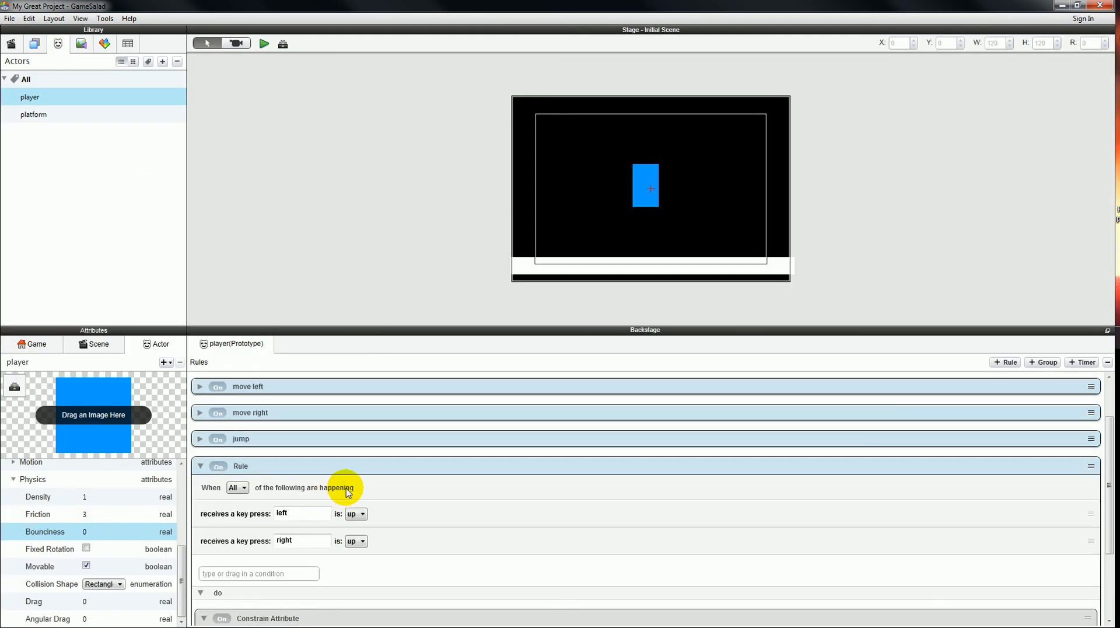
{"action": "left_click", "coordinate": [200, 466]}
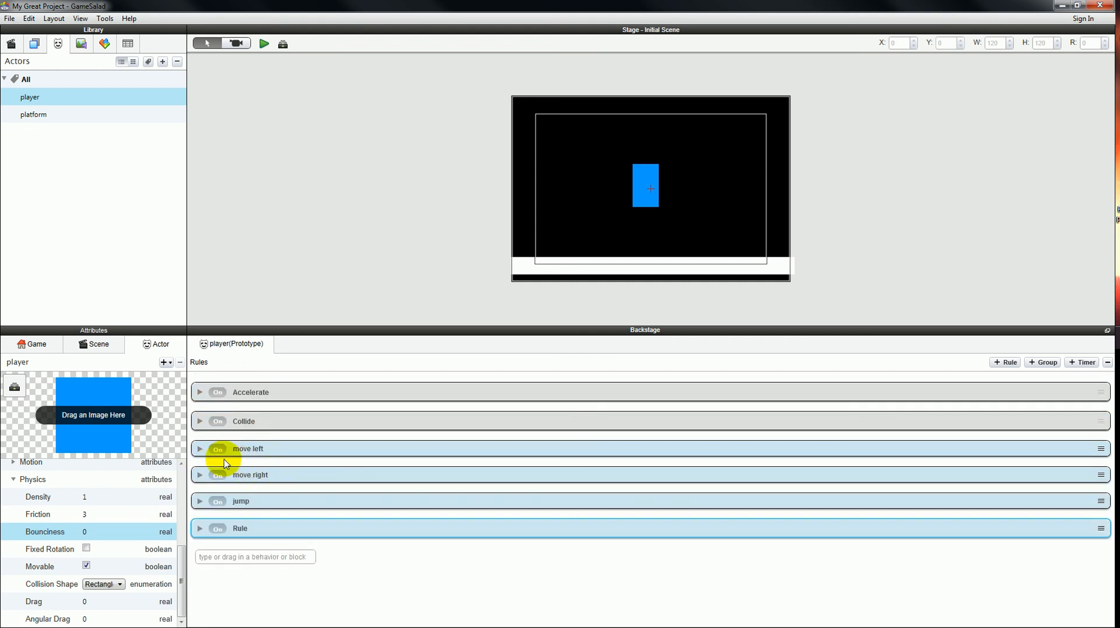